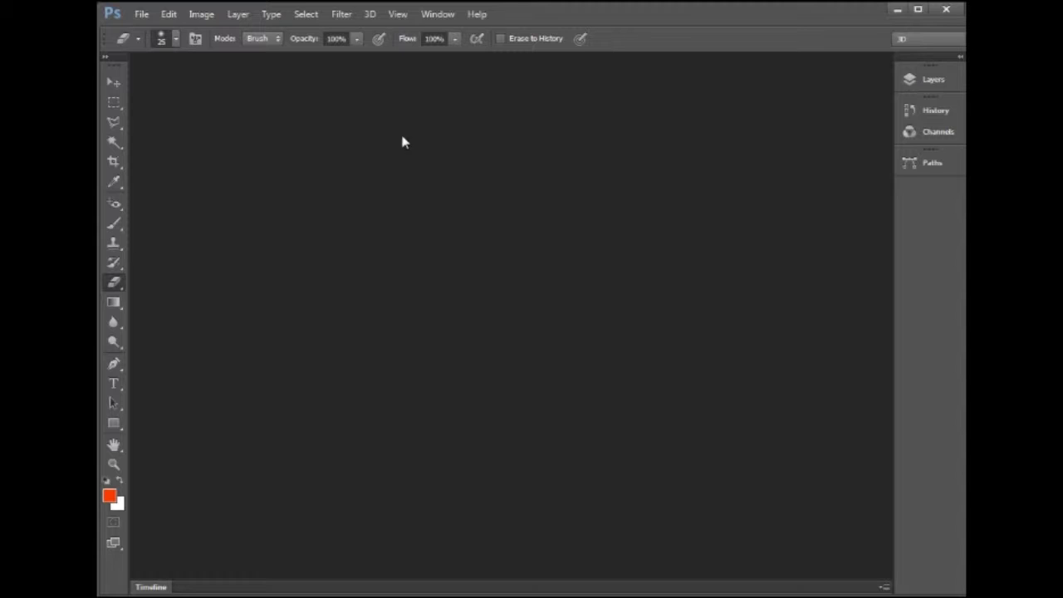
- Open the black-and-white portrait w580.jpg as a document in Photoshop
key(ctrl+o)
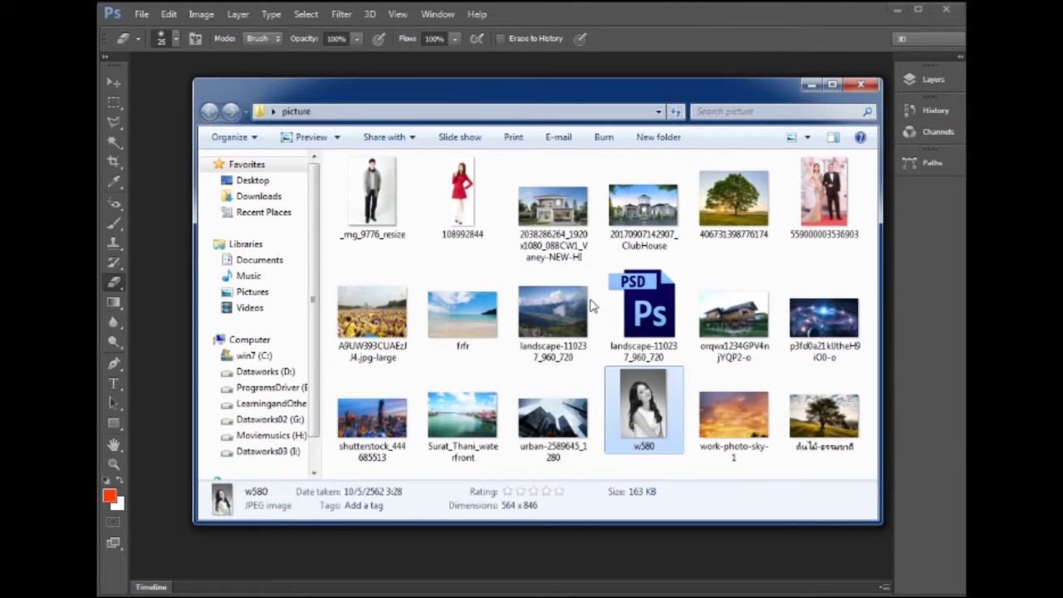
drag(654, 427, 158, 226)
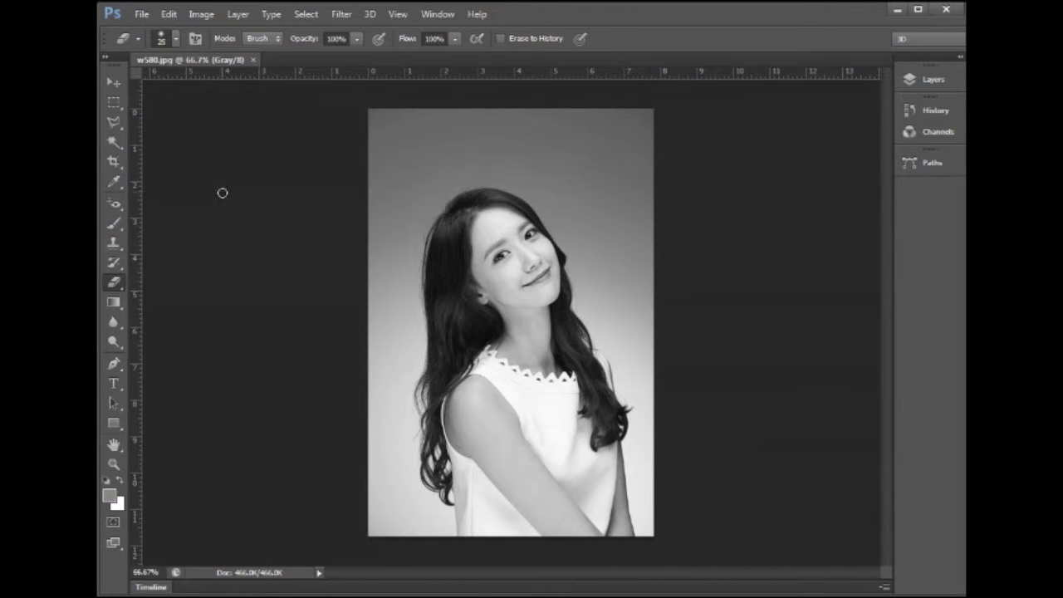
- Change the w580 portrait's mode from Grayscale to RGB Color
click(114, 83)
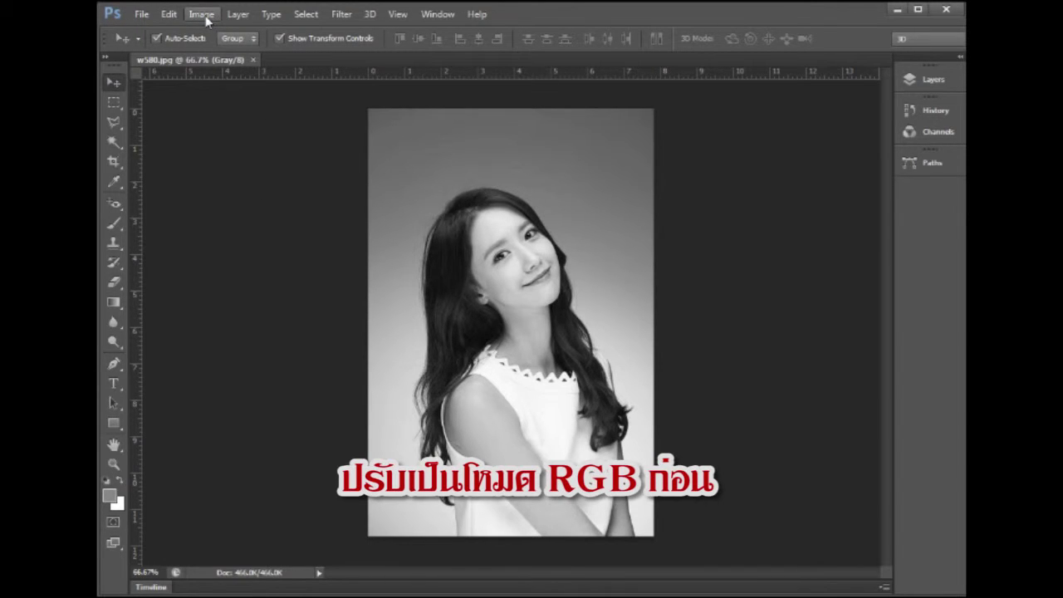
click(203, 15)
mouse_move(249, 30)
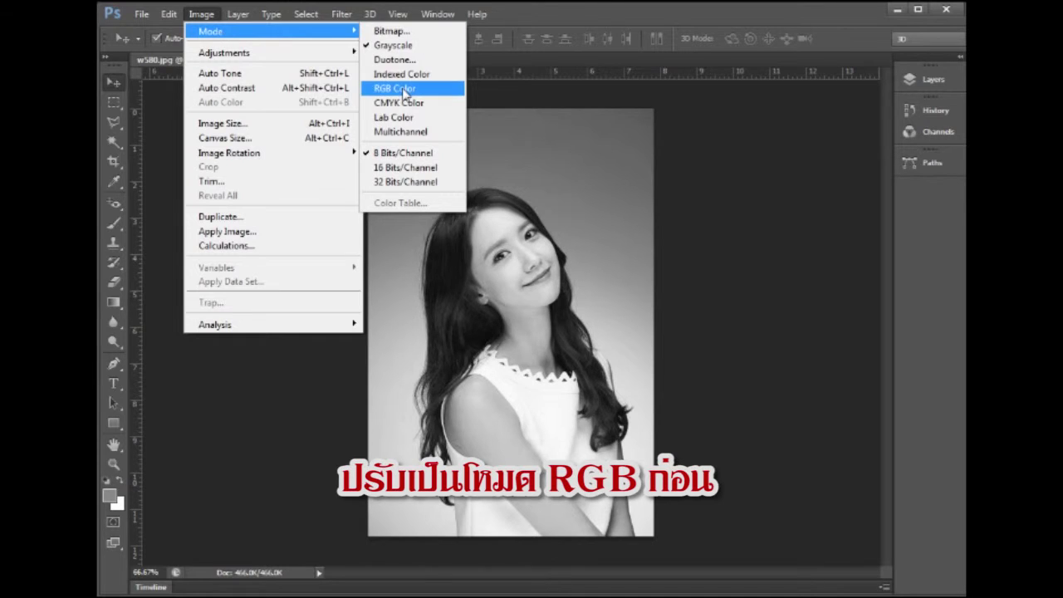
click(396, 88)
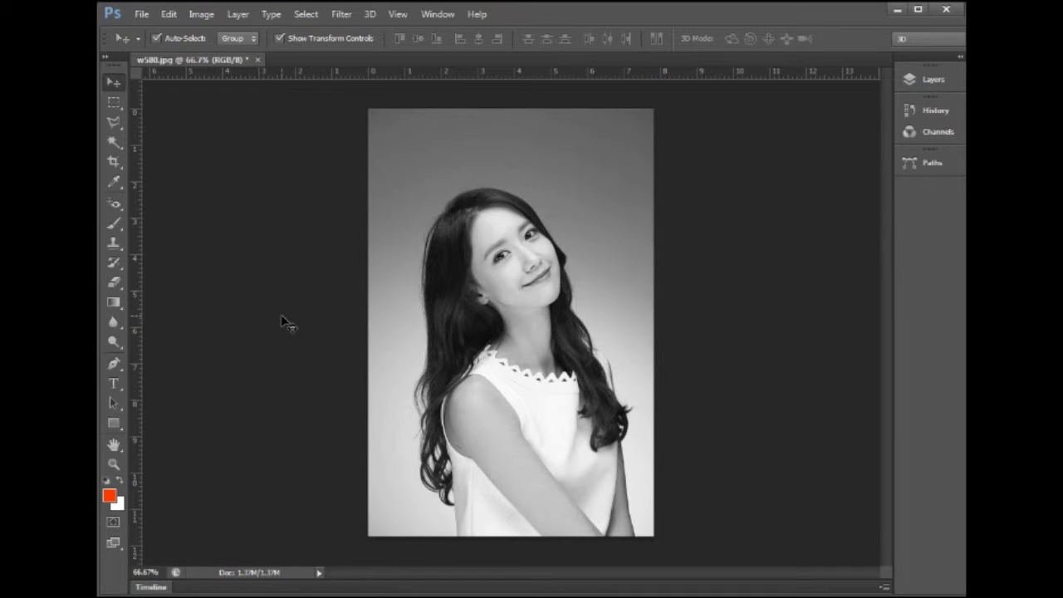
- Add empty Layer 1, set the foreground to web-safe dark red 330000, and fill the layer
click(937, 79)
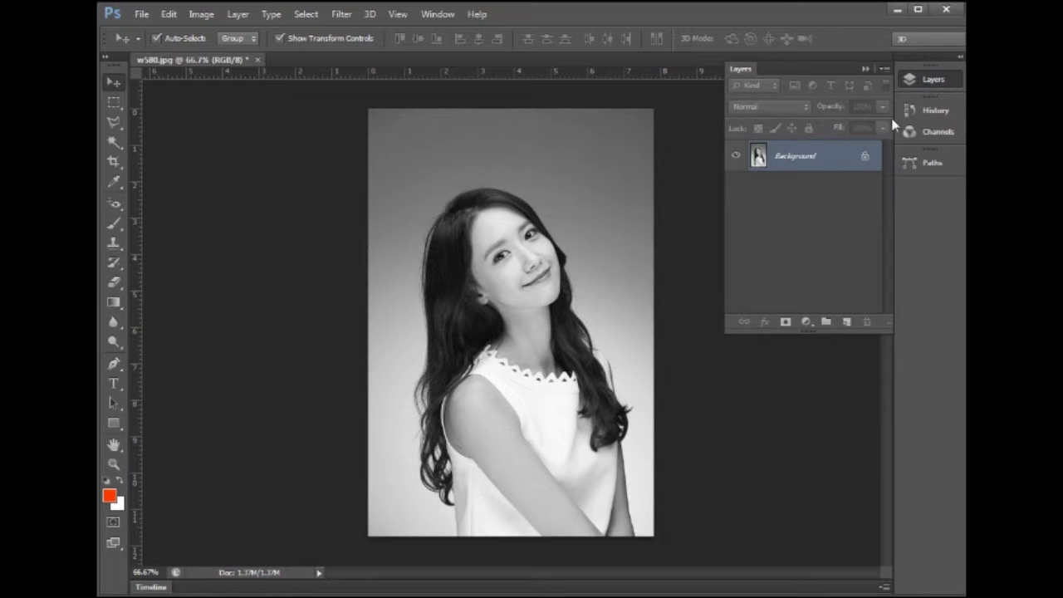
click(845, 321)
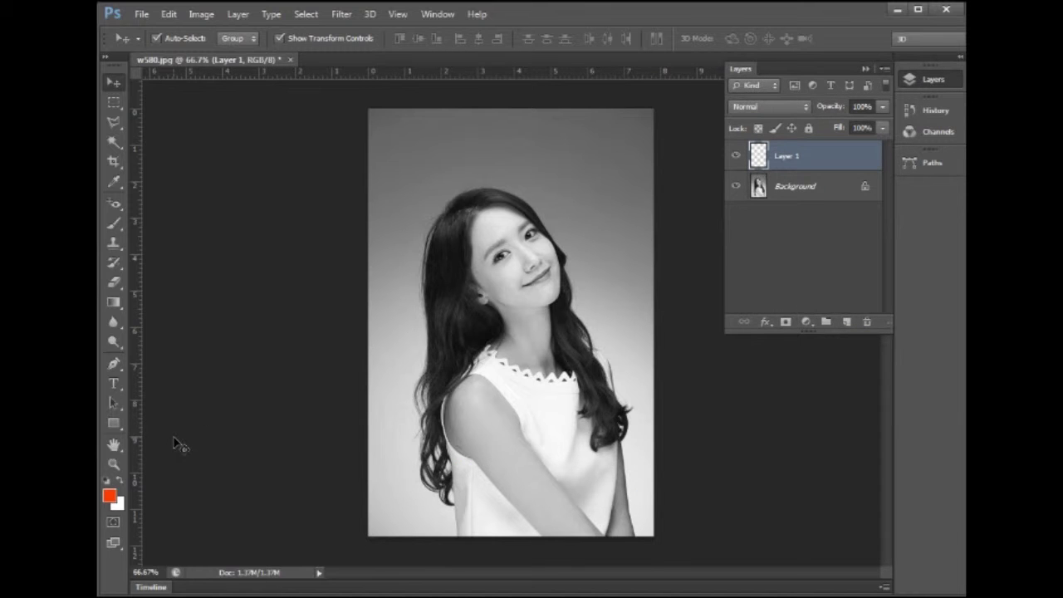
click(109, 495)
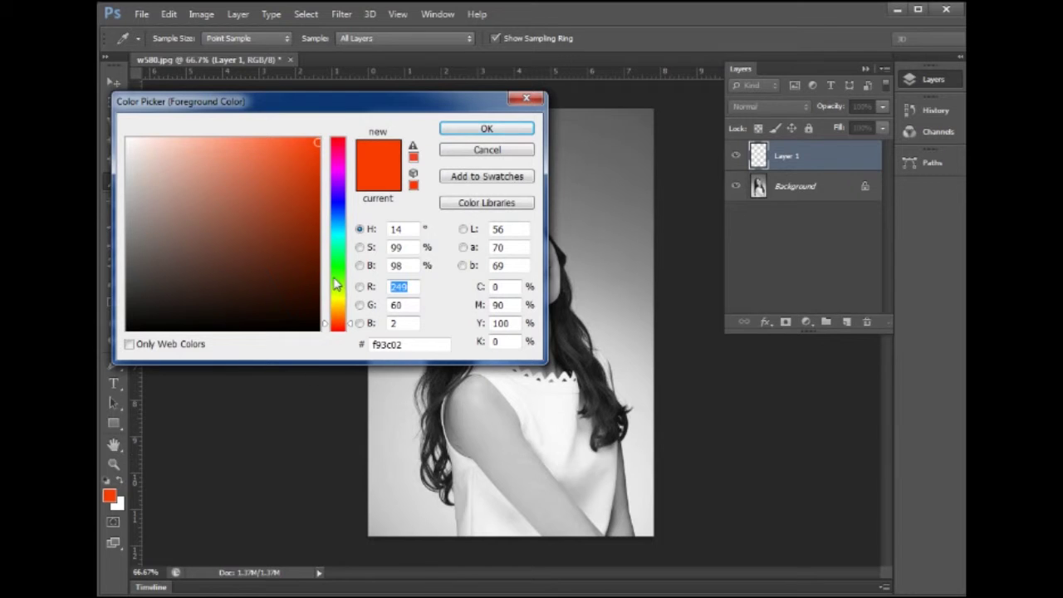
click(130, 344)
click(313, 261)
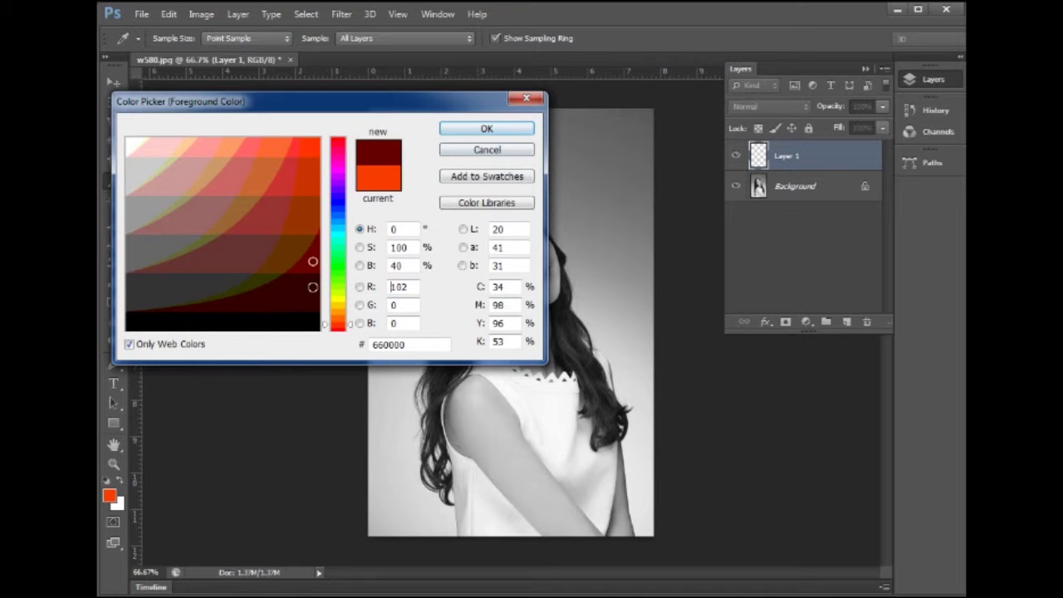
click(312, 286)
click(479, 130)
key(v)
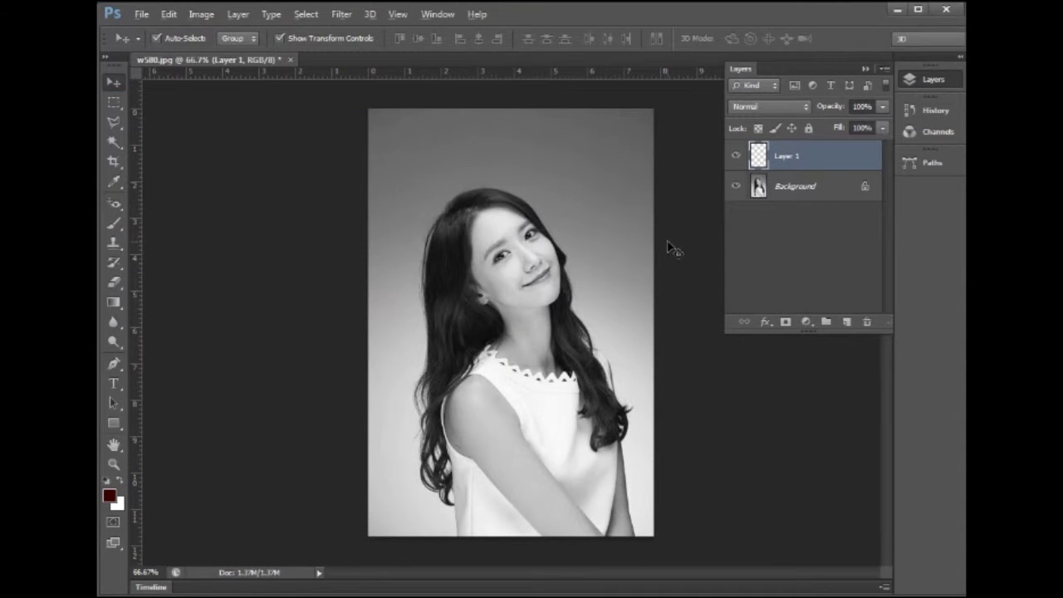
key(alt+Delete)
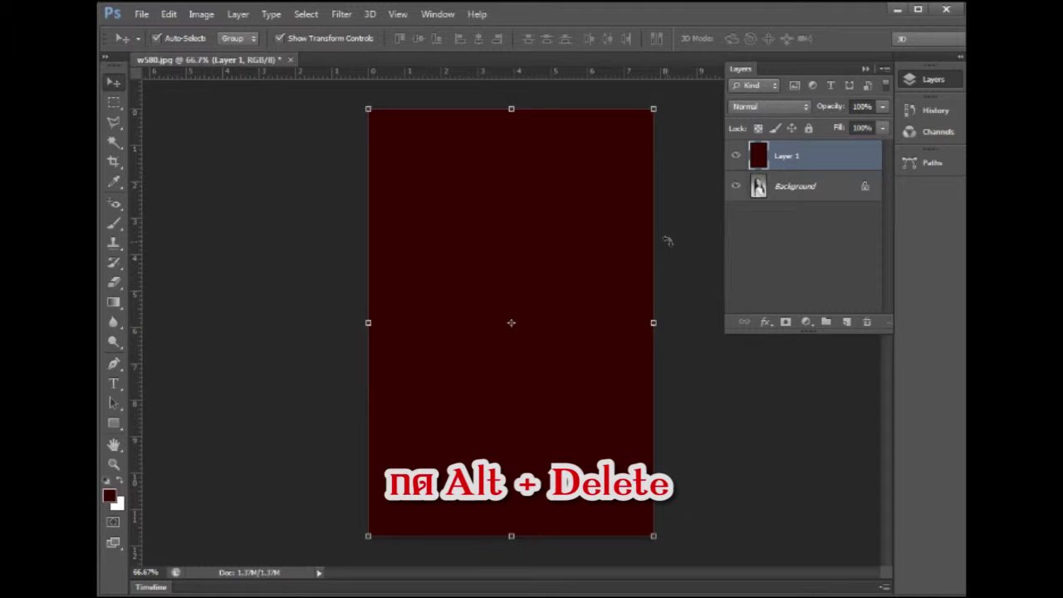
- Set Layer 1's blend mode to Soft Light for a reddish-brown tint
click(806, 107)
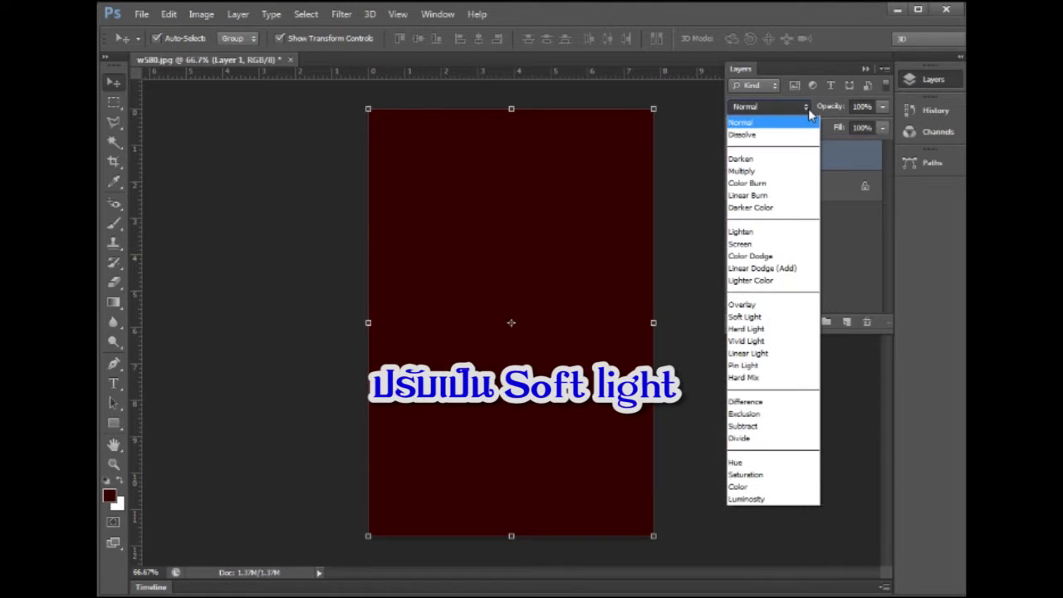
click(744, 317)
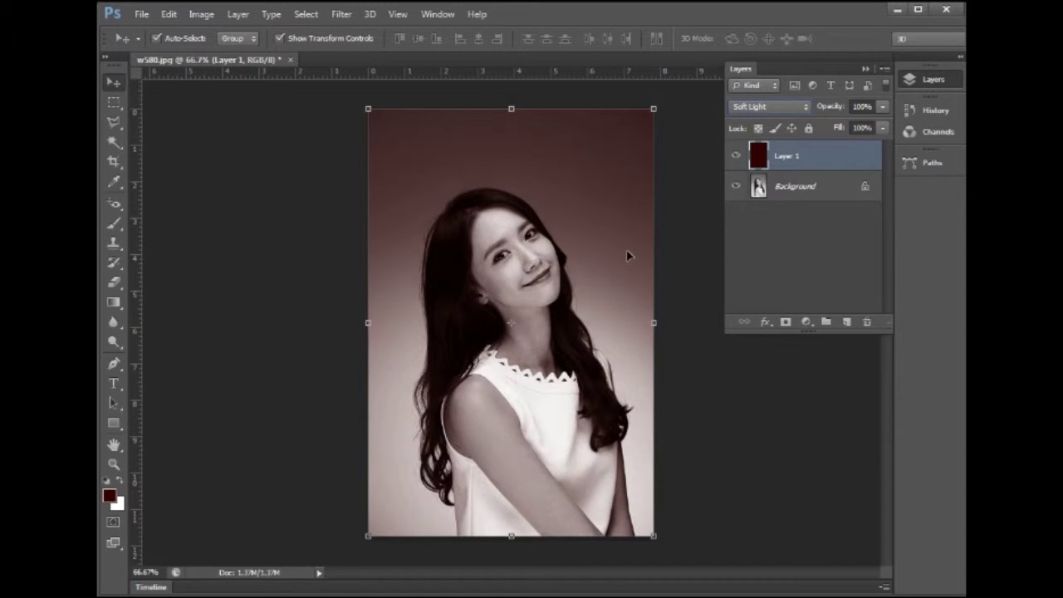
click(115, 284)
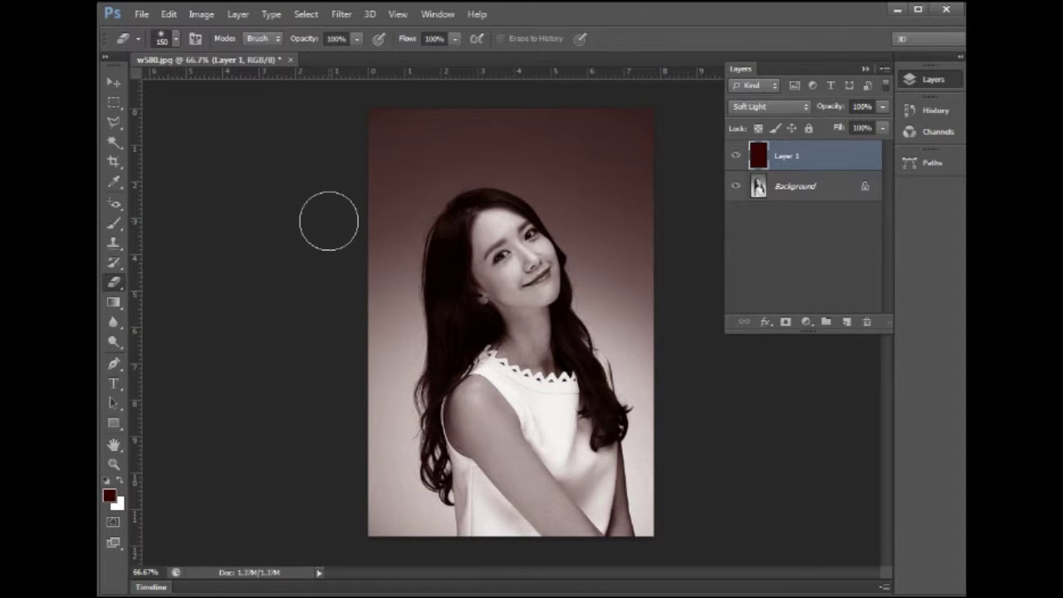
- At 200% zoom, erase the red tint from the lower-left background beside the hair
key(ctrl+plus)
key(ctrl+plus)
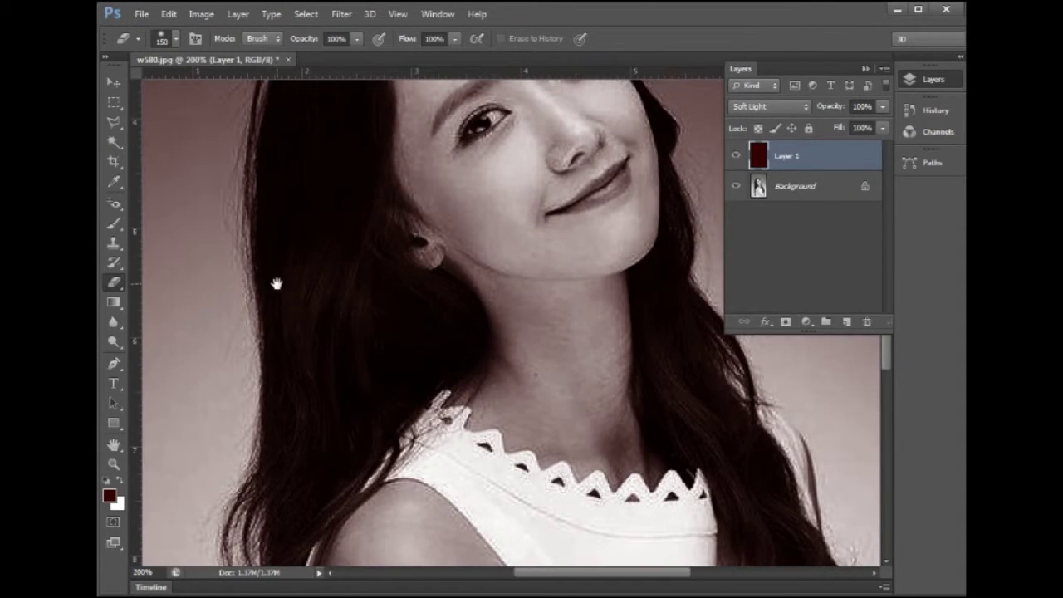
drag(277, 283, 514, 303)
drag(498, 242, 307, 230)
mouse_move(600, 277)
mouse_down()
mouse_move(401, 276)
mouse_move(430, 216)
mouse_move(356, 374)
mouse_up()
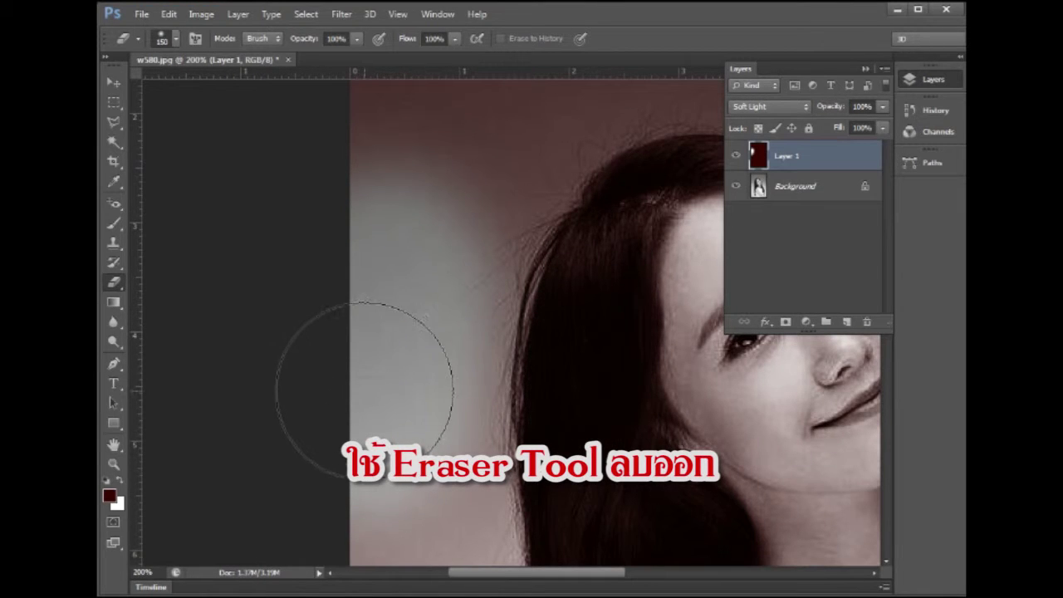
drag(360, 272, 336, 350)
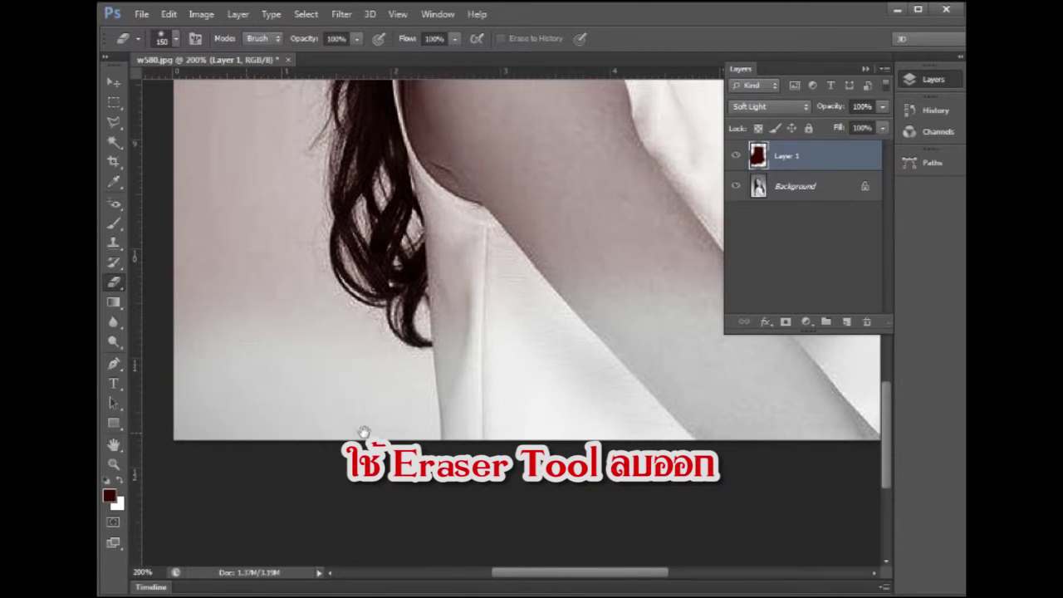
scroll(363, 416, left, 5)
drag(432, 332, 427, 337)
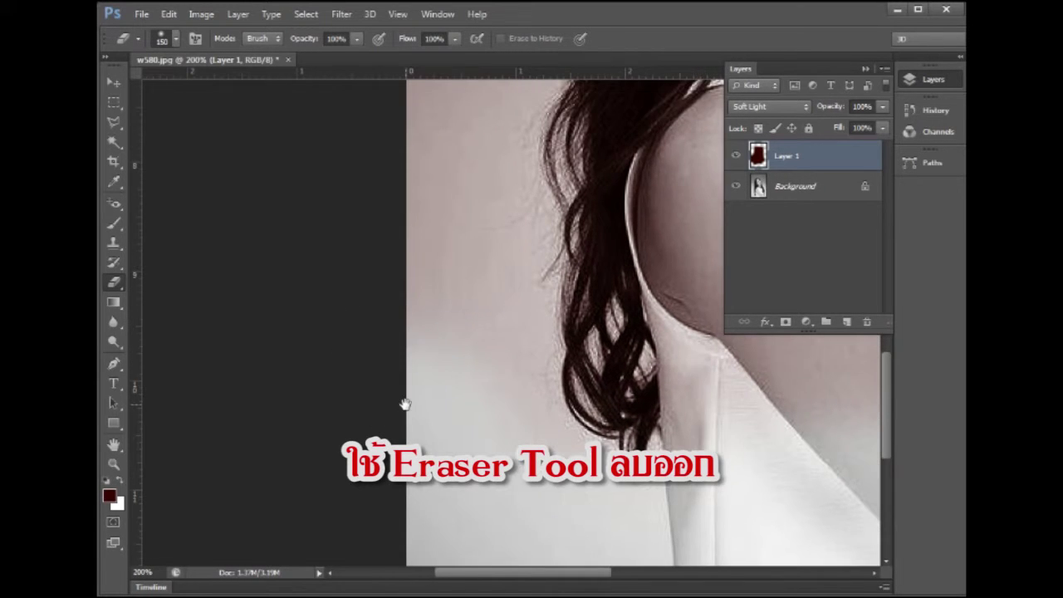
mouse_move(420, 335)
mouse_down()
mouse_move(420, 268)
mouse_move(406, 347)
mouse_move(377, 352)
mouse_move(370, 365)
mouse_move(369, 258)
mouse_up()
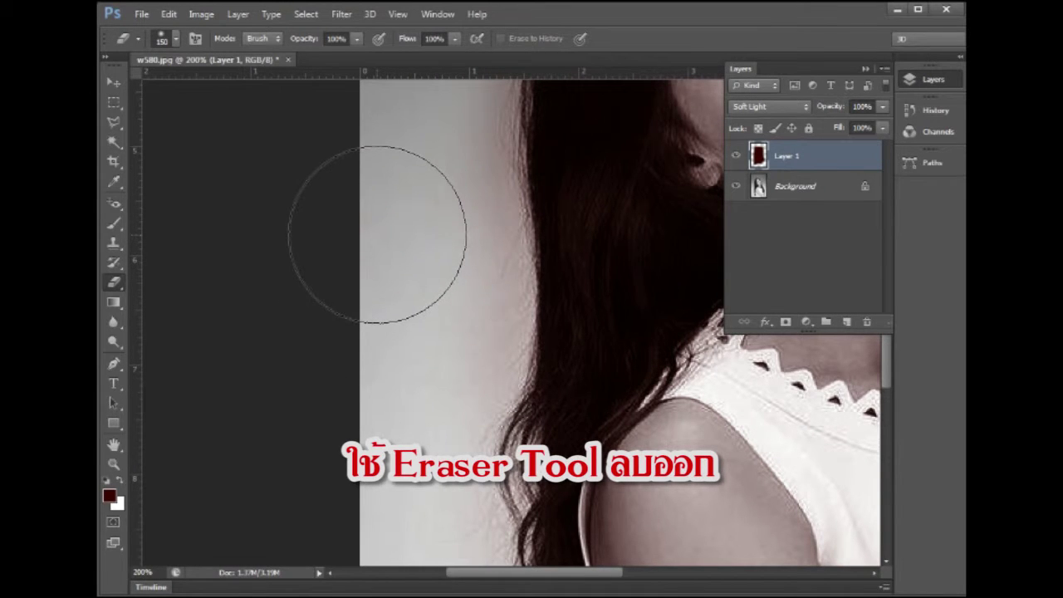
- Erase the tint beside the ear, above the head, right of the face, and up the neck
drag(375, 219, 347, 336)
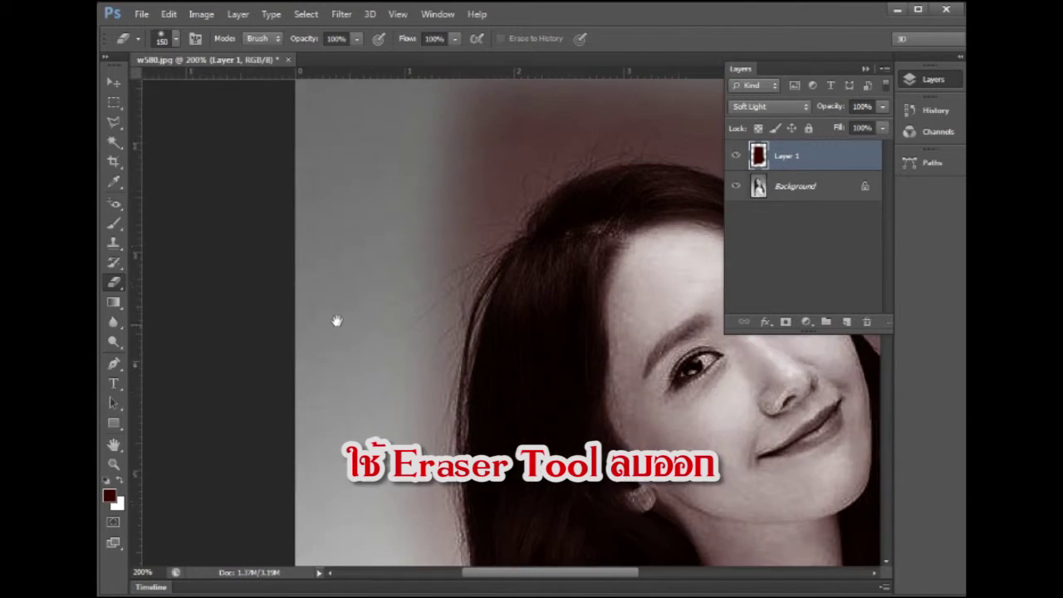
drag(308, 300, 253, 299)
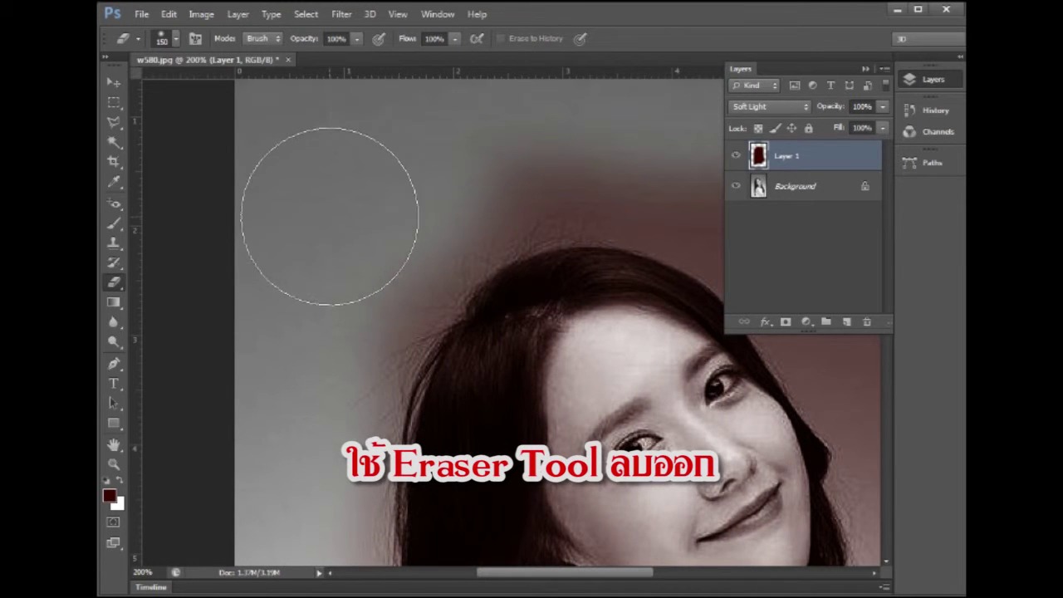
drag(373, 204, 244, 222)
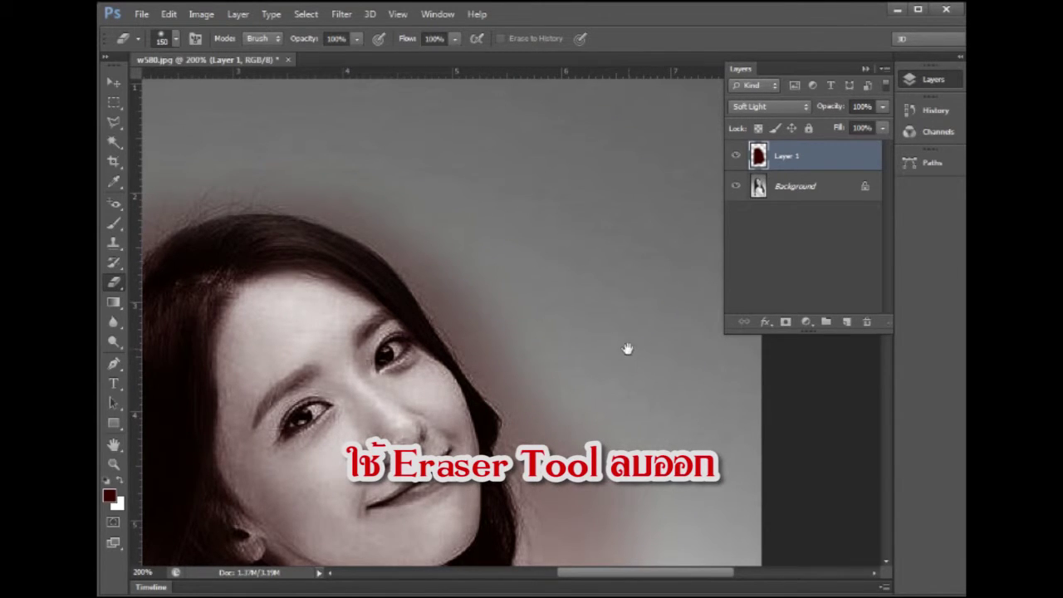
drag(627, 348, 575, 225)
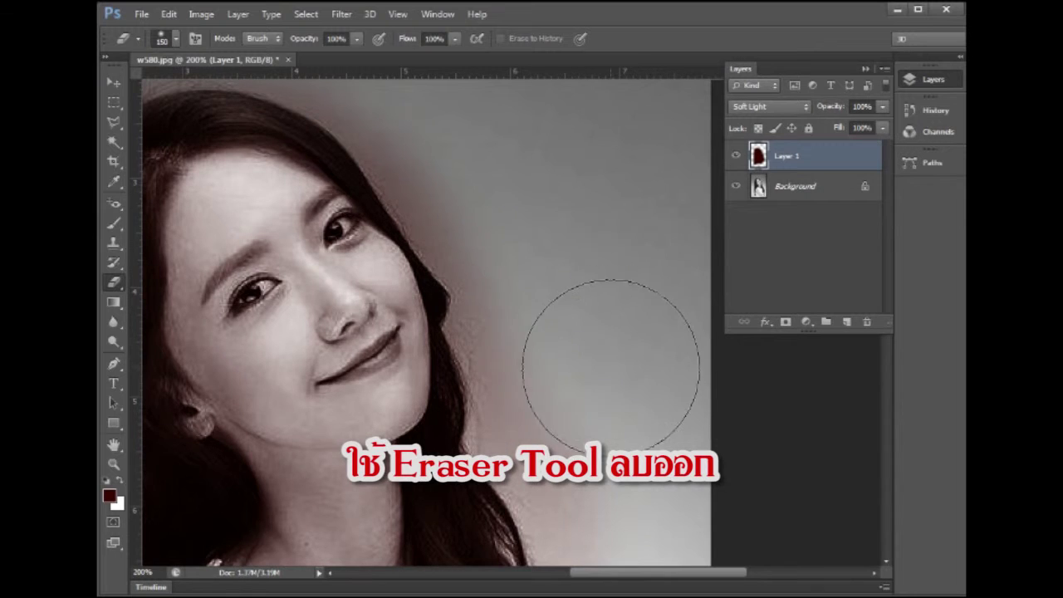
mouse_move(574, 235)
mouse_down()
mouse_move(579, 274)
mouse_move(607, 218)
mouse_up()
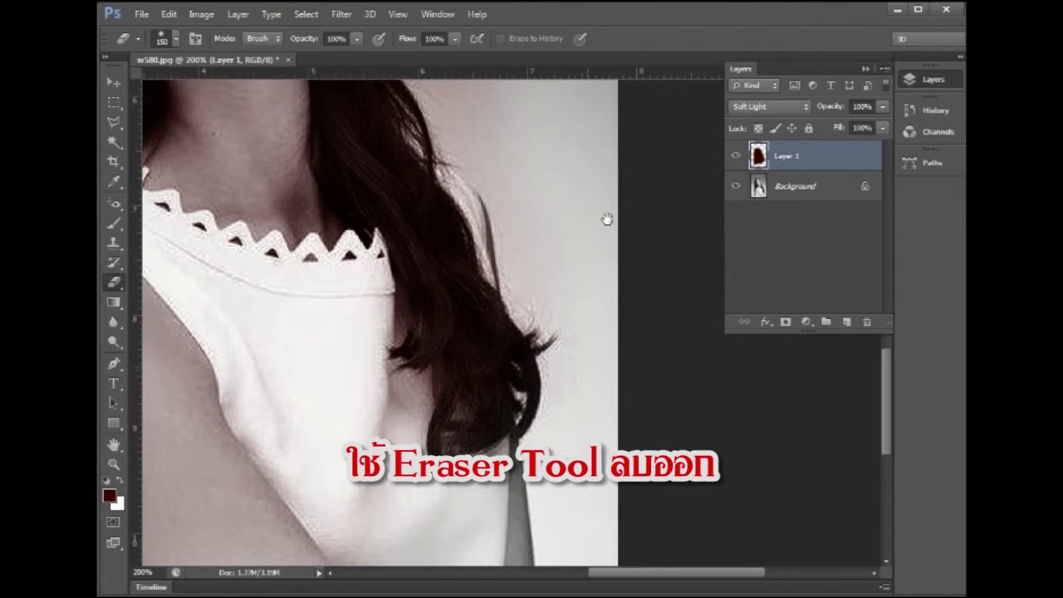
scroll(607, 249, down, 5)
drag(607, 324, 626, 351)
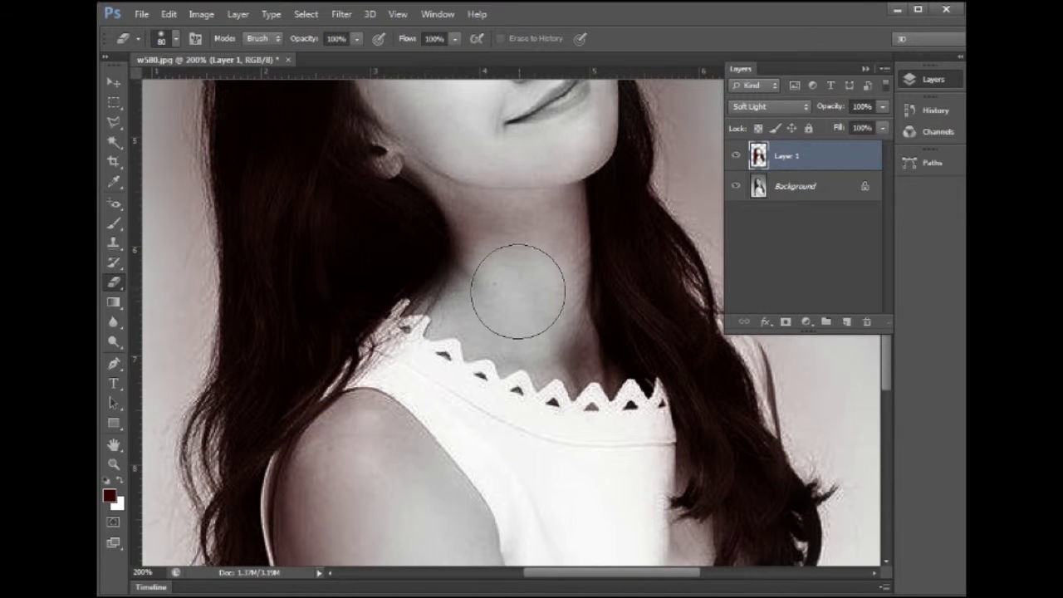
mouse_move(517, 290)
mouse_down()
mouse_move(518, 237)
mouse_move(491, 166)
mouse_move(503, 216)
mouse_move(502, 207)
mouse_move(486, 214)
mouse_move(497, 187)
mouse_move(503, 218)
mouse_move(451, 208)
mouse_move(438, 225)
mouse_move(450, 182)
mouse_up()
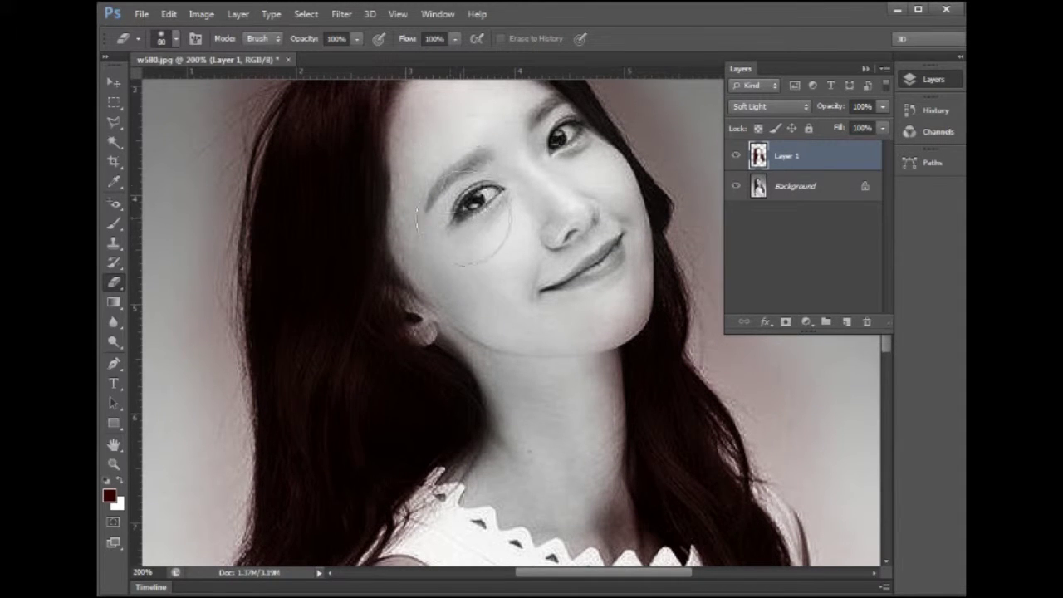
- Erase Layer 1's tint over the eyes, forehead, neckline, shoulder and dress edge
drag(464, 228, 463, 274)
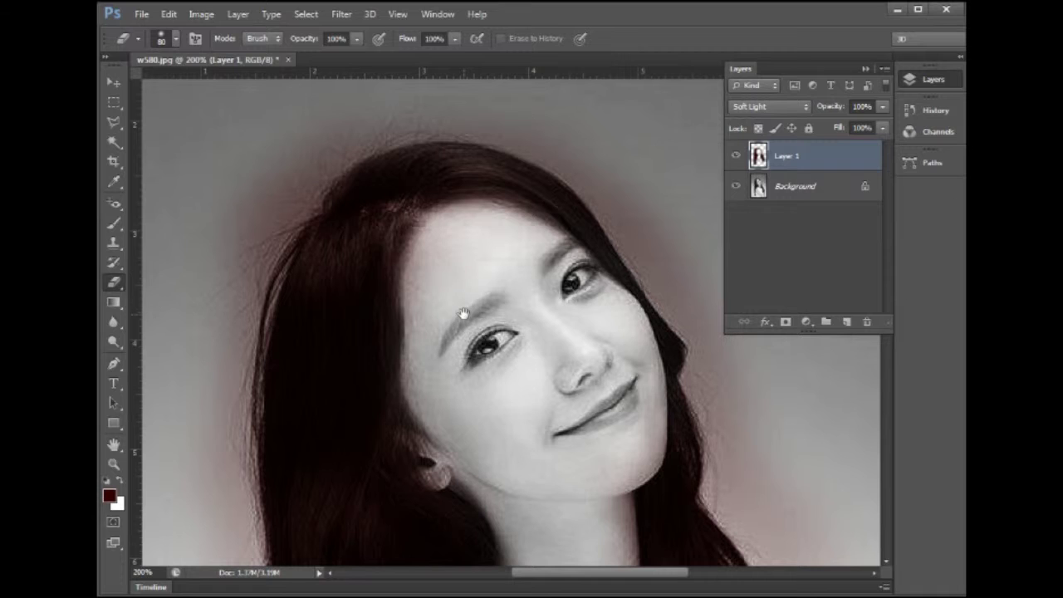
mouse_move(465, 326)
mouse_down()
mouse_move(446, 304)
mouse_move(451, 273)
mouse_move(463, 278)
mouse_move(470, 254)
mouse_move(497, 256)
mouse_up()
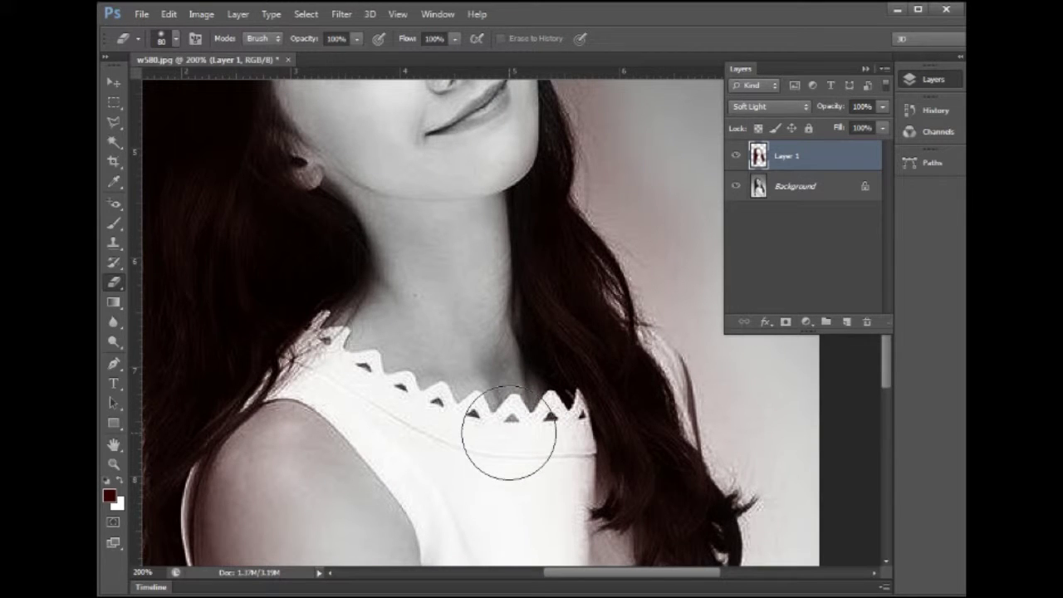
mouse_move(468, 467)
mouse_down()
mouse_move(392, 255)
mouse_move(470, 275)
mouse_move(474, 266)
mouse_move(428, 284)
mouse_move(468, 361)
mouse_move(490, 385)
mouse_move(498, 371)
mouse_up()
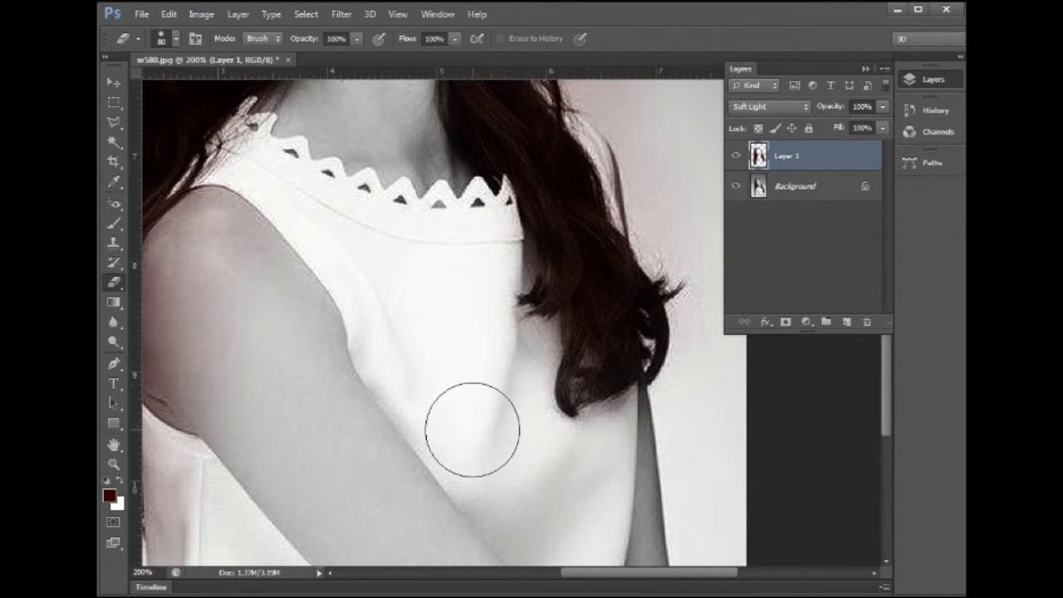
mouse_move(406, 456)
mouse_down()
mouse_move(477, 337)
mouse_move(504, 377)
mouse_move(489, 330)
mouse_up()
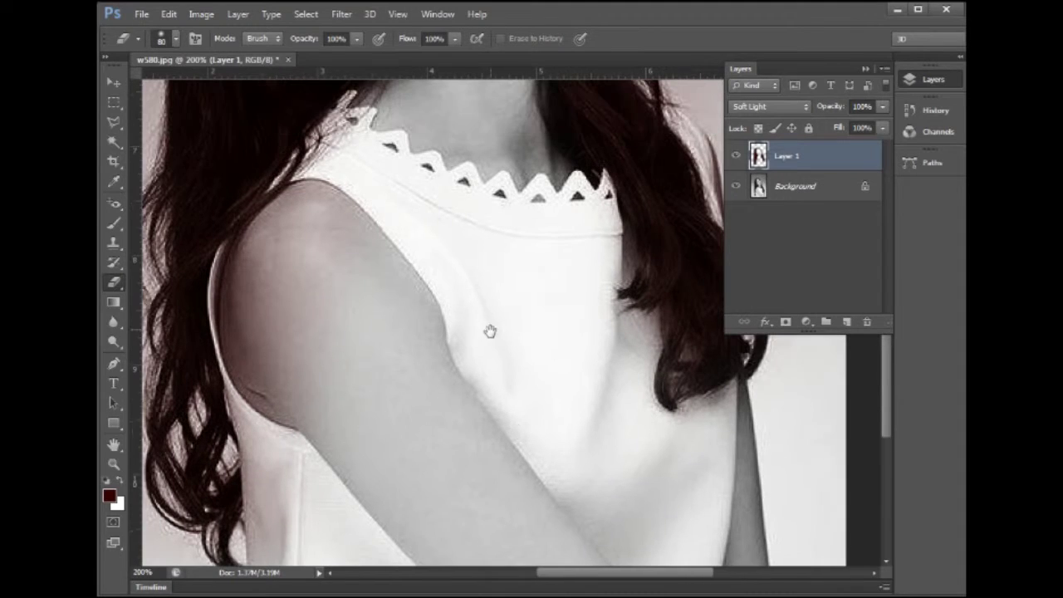
mouse_move(389, 210)
mouse_down()
mouse_move(379, 171)
mouse_move(284, 261)
mouse_move(280, 284)
mouse_move(310, 391)
mouse_move(416, 258)
mouse_move(379, 226)
mouse_move(390, 384)
mouse_up()
drag(358, 444, 368, 453)
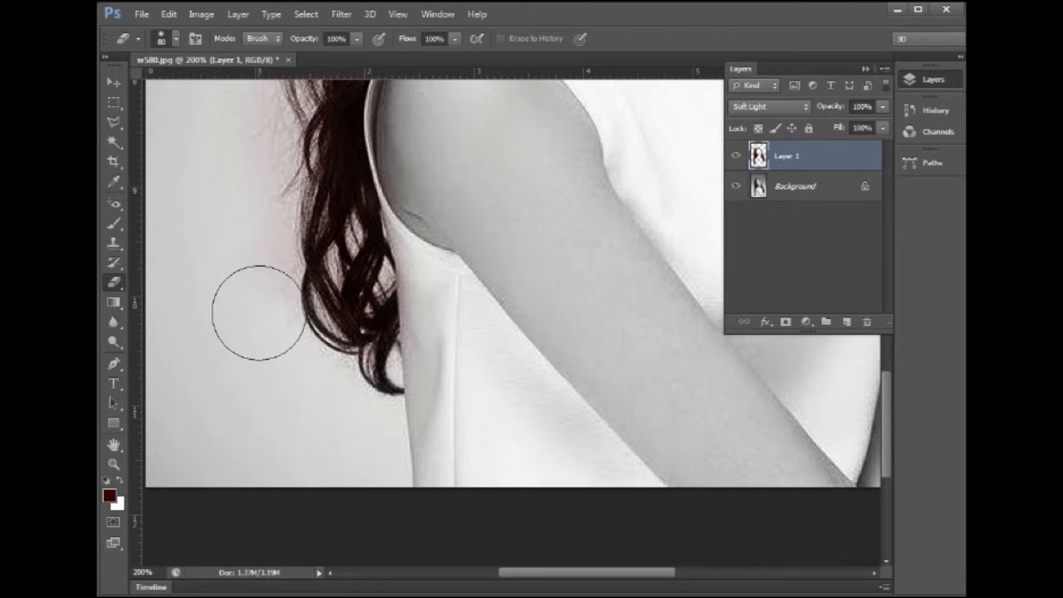
- Erase the reddish halo along the hair edge and beside the right side of the hair
drag(242, 284, 296, 361)
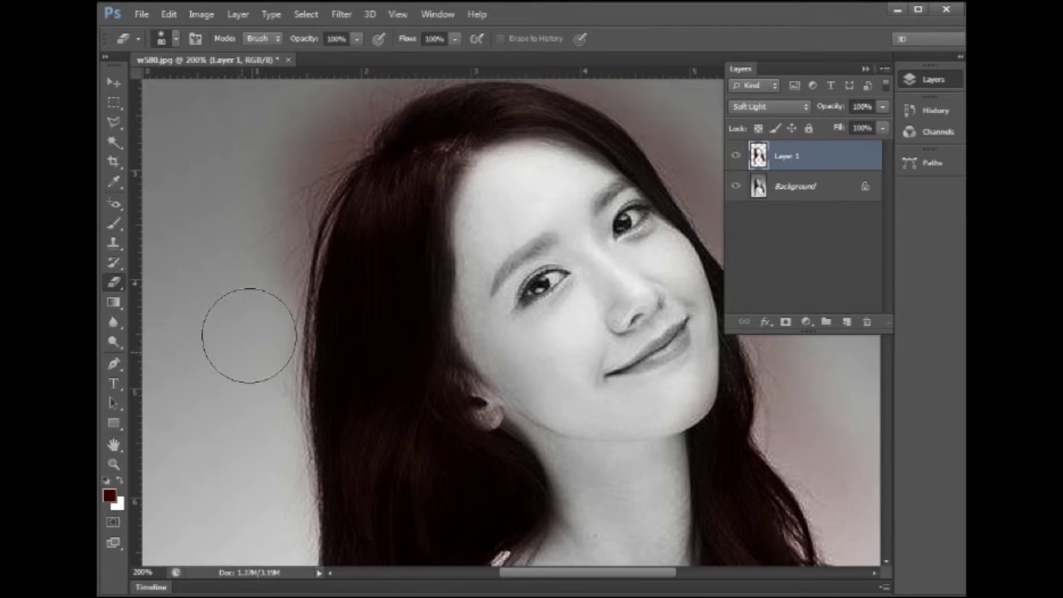
drag(254, 222, 238, 325)
mouse_move(258, 393)
mouse_down()
mouse_move(304, 314)
mouse_move(261, 361)
mouse_move(360, 257)
mouse_move(383, 247)
mouse_up()
mouse_move(454, 232)
mouse_down()
mouse_move(340, 207)
mouse_move(280, 208)
mouse_move(393, 200)
mouse_move(478, 225)
mouse_up()
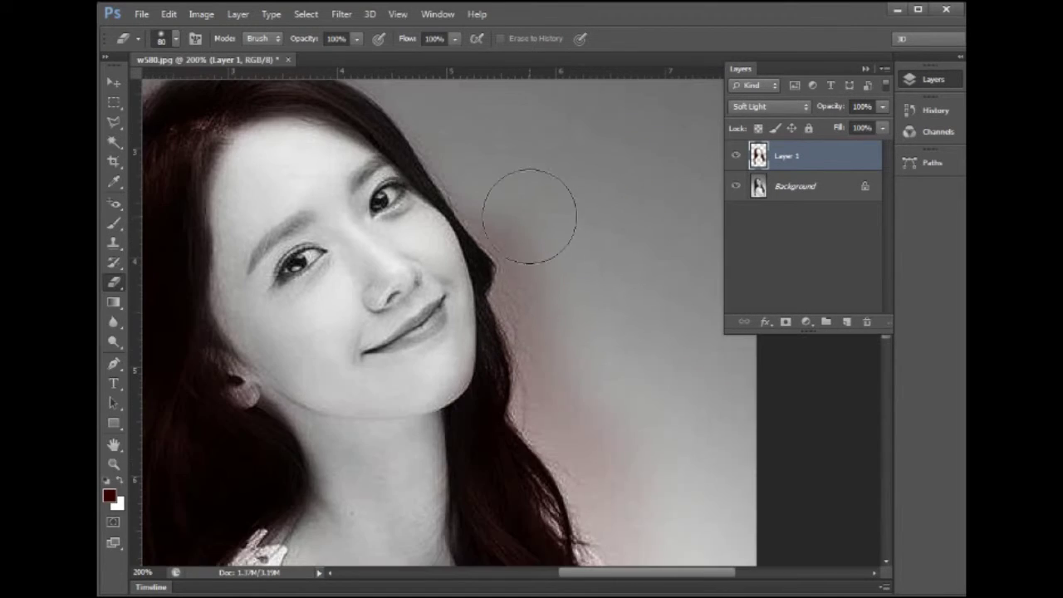
mouse_move(513, 193)
mouse_down()
mouse_move(570, 230)
mouse_move(552, 279)
mouse_move(539, 221)
mouse_move(569, 404)
mouse_up()
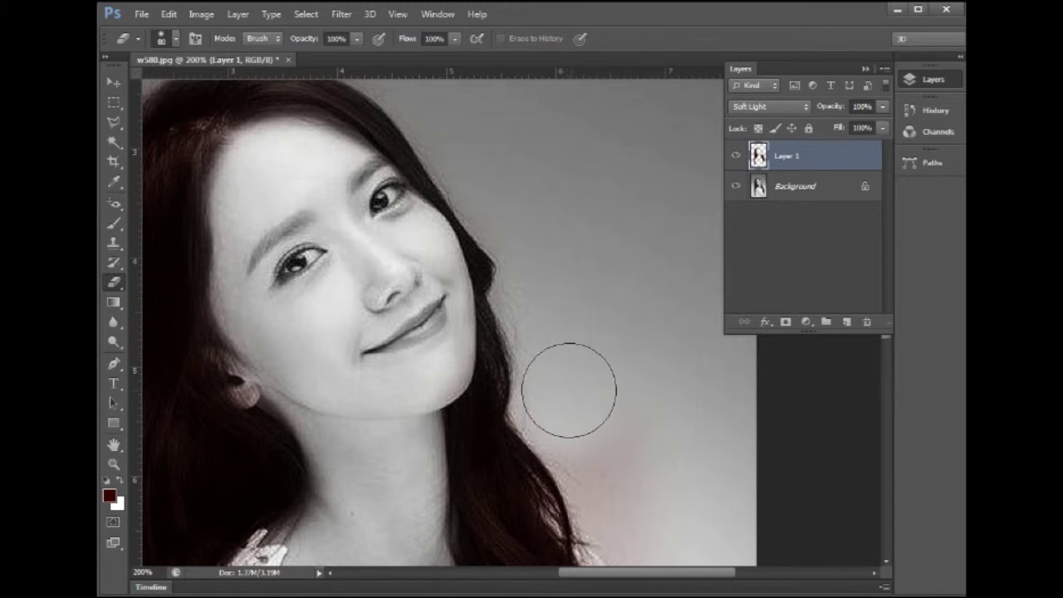
- Erase the remaining tint beside the lower hair, shoulder and arm
drag(602, 403, 532, 263)
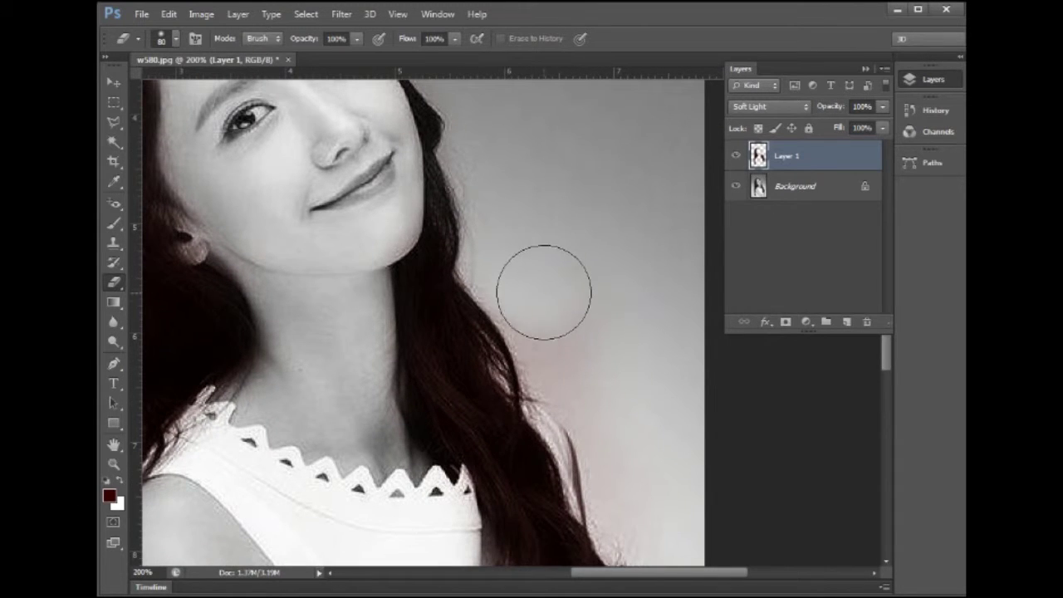
drag(546, 315, 571, 337)
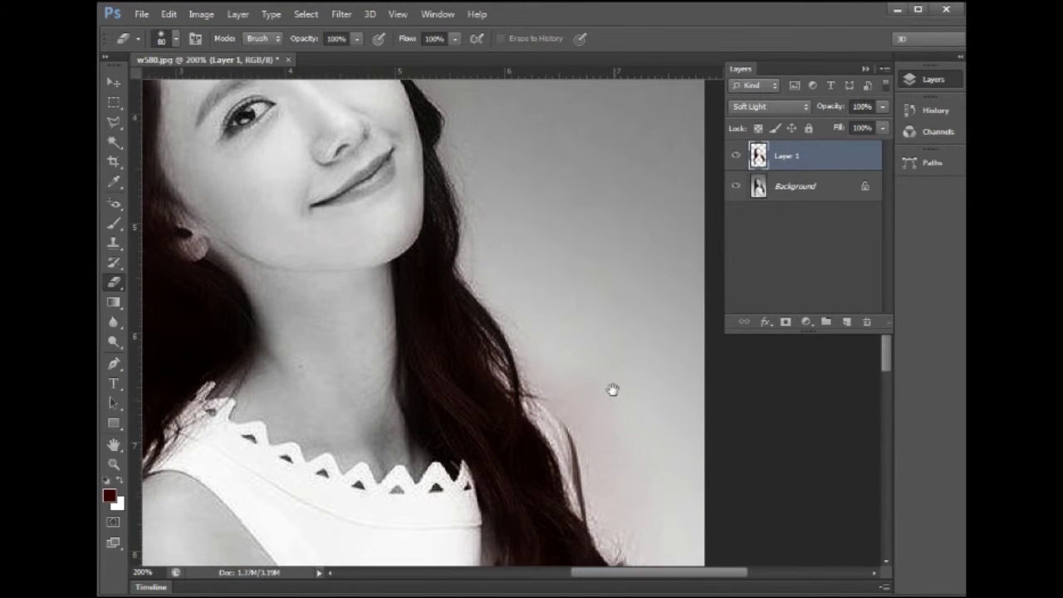
drag(609, 387, 577, 270)
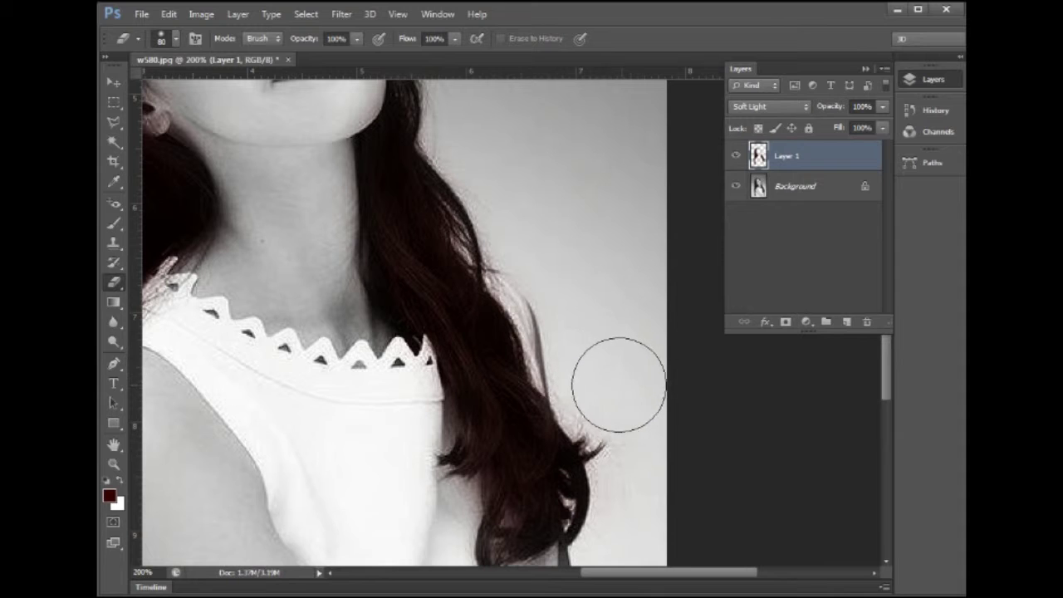
drag(640, 359, 638, 194)
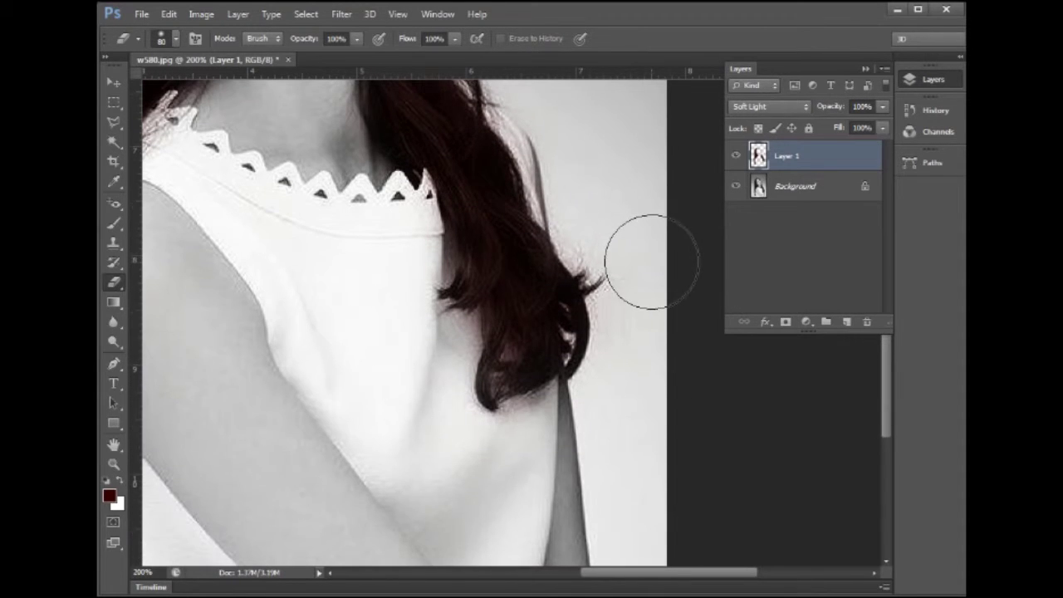
drag(636, 435, 620, 289)
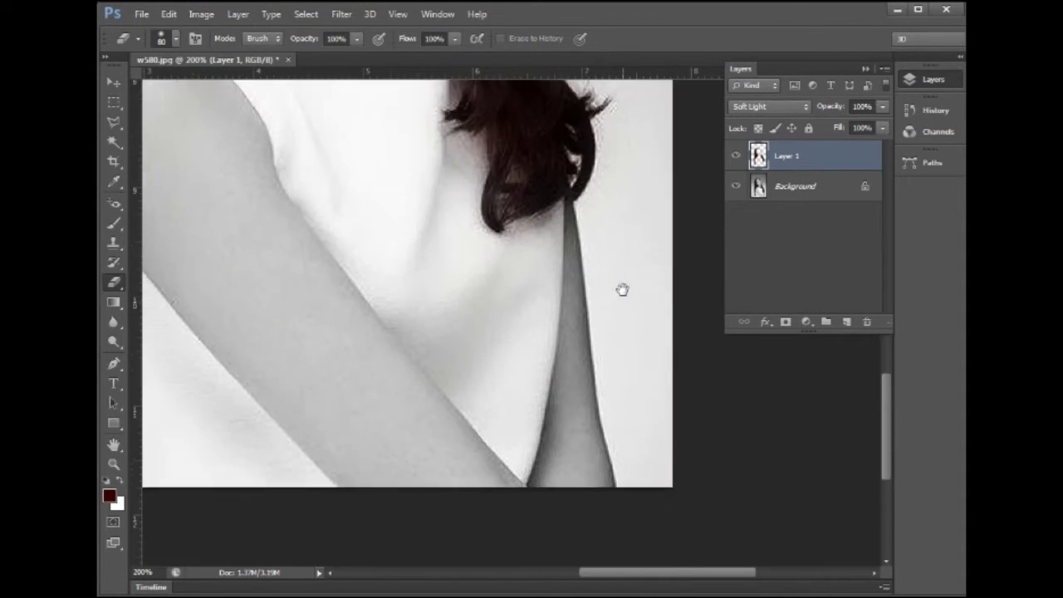
mouse_move(385, 356)
mouse_down()
mouse_move(634, 427)
mouse_move(579, 420)
mouse_move(570, 490)
mouse_move(584, 424)
mouse_move(538, 506)
mouse_up()
mouse_move(563, 415)
mouse_down()
mouse_move(539, 472)
mouse_move(557, 436)
mouse_up()
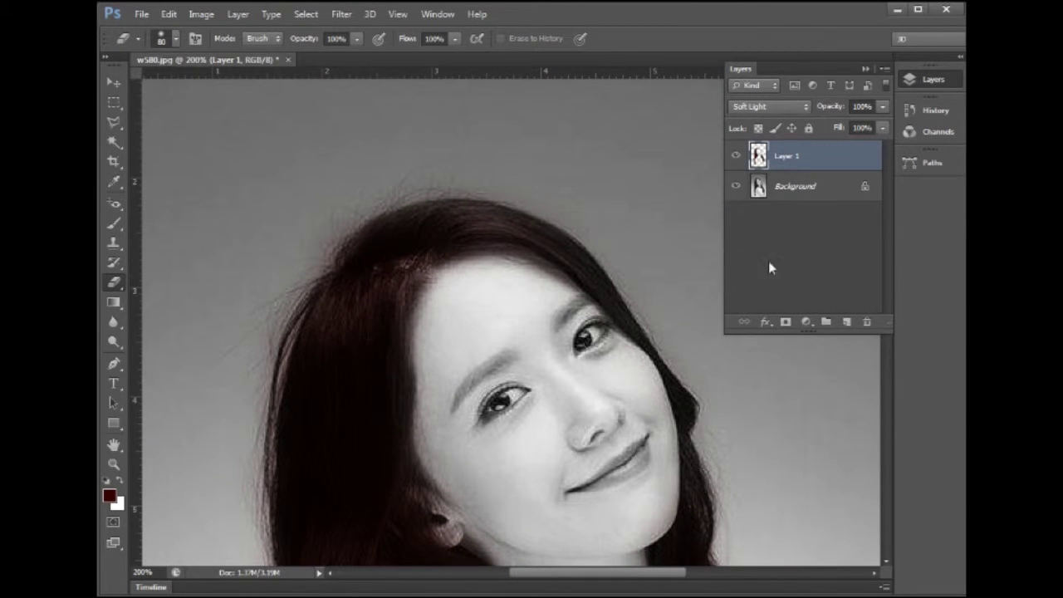
- Add an empty Layer 2 above Layer 1 and scroll down the image
click(847, 323)
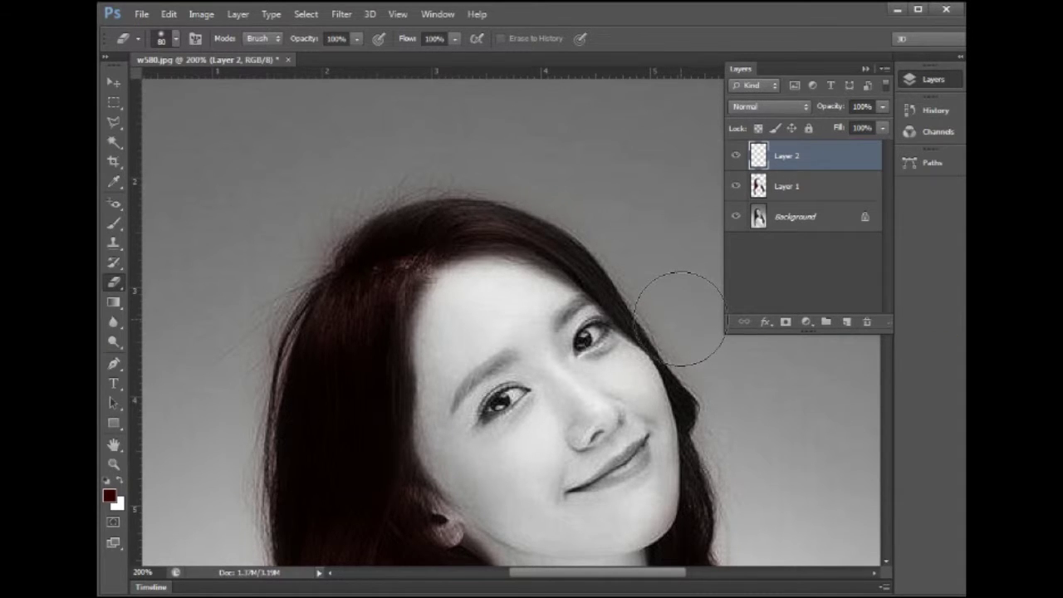
scroll(679, 318, down, 2)
scroll(680, 318, down, 1)
scroll(680, 318, down, 1)
scroll(680, 318, down, 1)
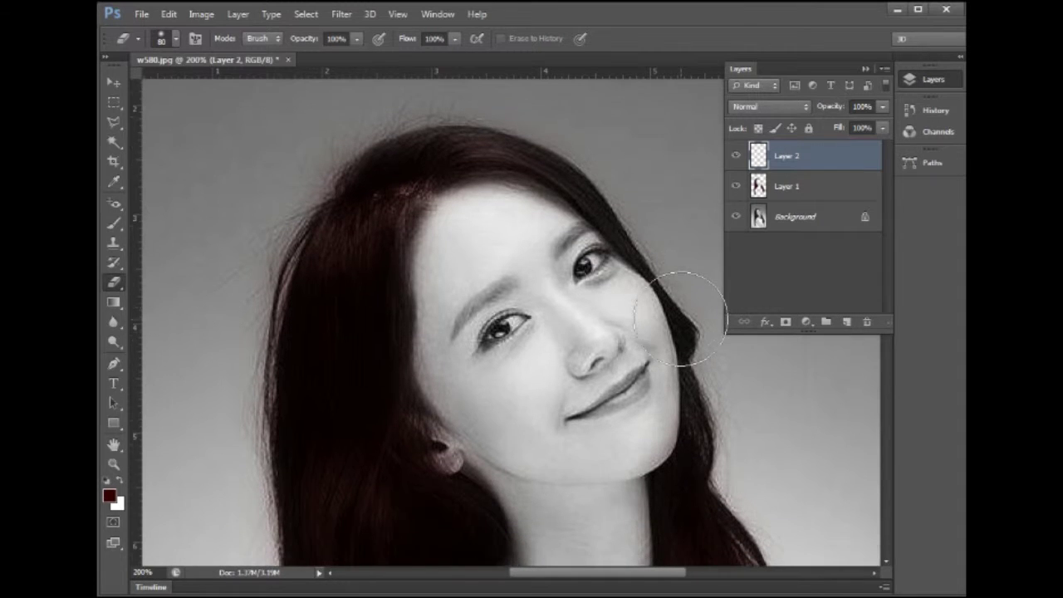
scroll(680, 318, down, 2)
scroll(680, 318, down, 2)
scroll(679, 318, down, 1)
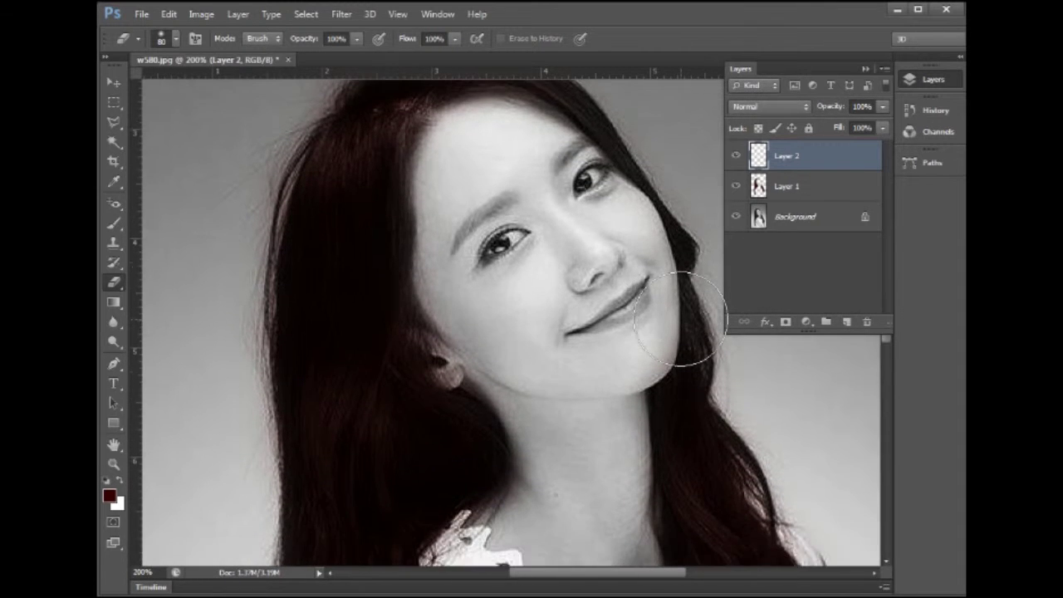
scroll(679, 318, down, 2)
scroll(680, 318, down, 2)
scroll(679, 318, down, 1)
scroll(679, 318, down, 1)
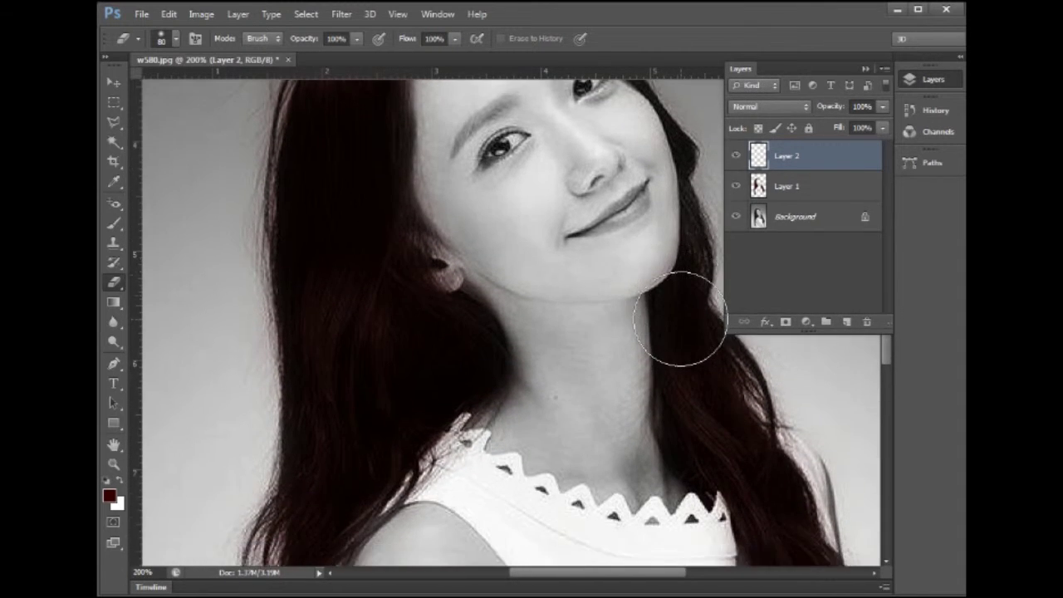
scroll(679, 318, down, 2)
scroll(680, 319, down, 2)
scroll(679, 318, down, 2)
scroll(680, 319, down, 2)
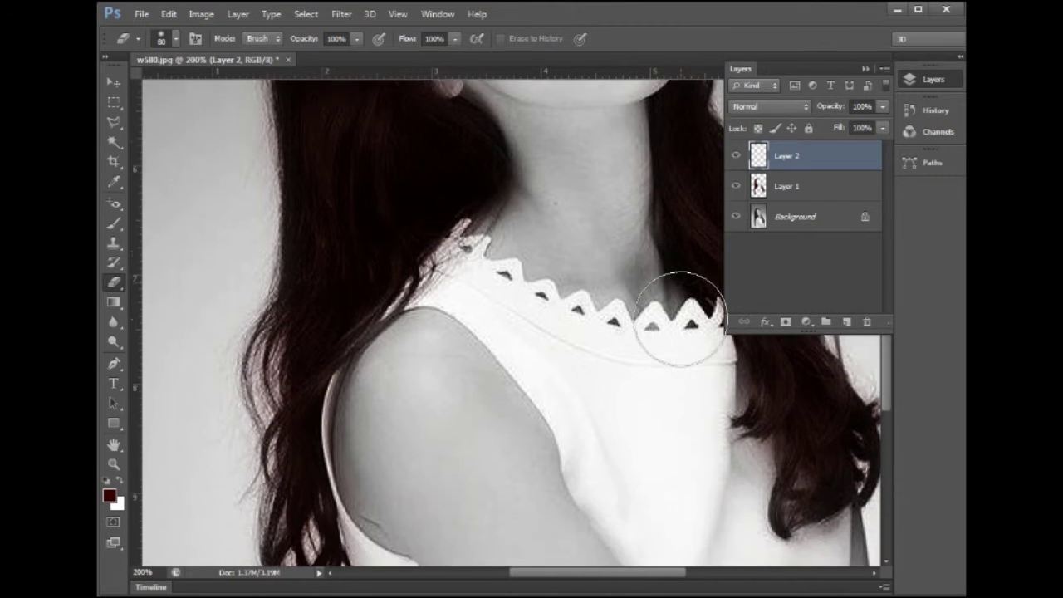
scroll(680, 318, down, 2)
scroll(679, 319, down, 2)
scroll(679, 318, down, 2)
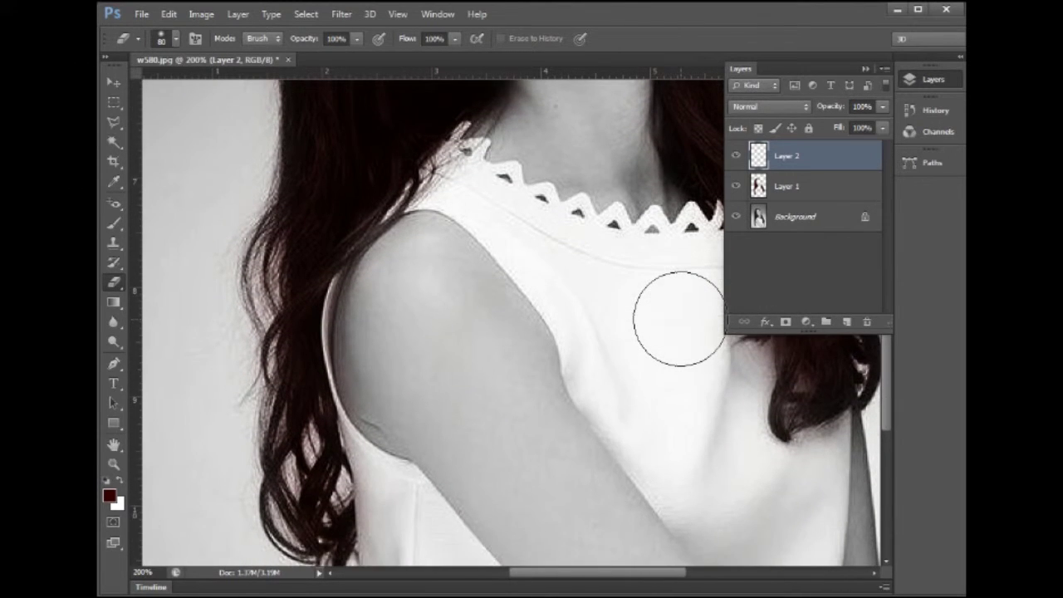
scroll(679, 318, down, 2)
scroll(679, 319, down, 2)
scroll(679, 318, down, 2)
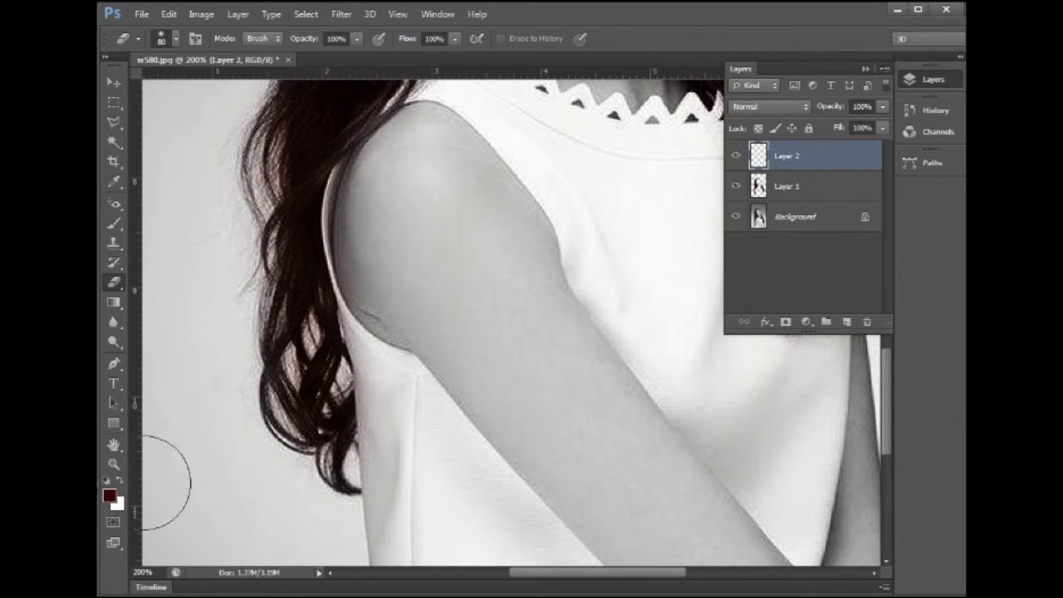
- Set the foreground colour to magenta ff00ff
click(110, 497)
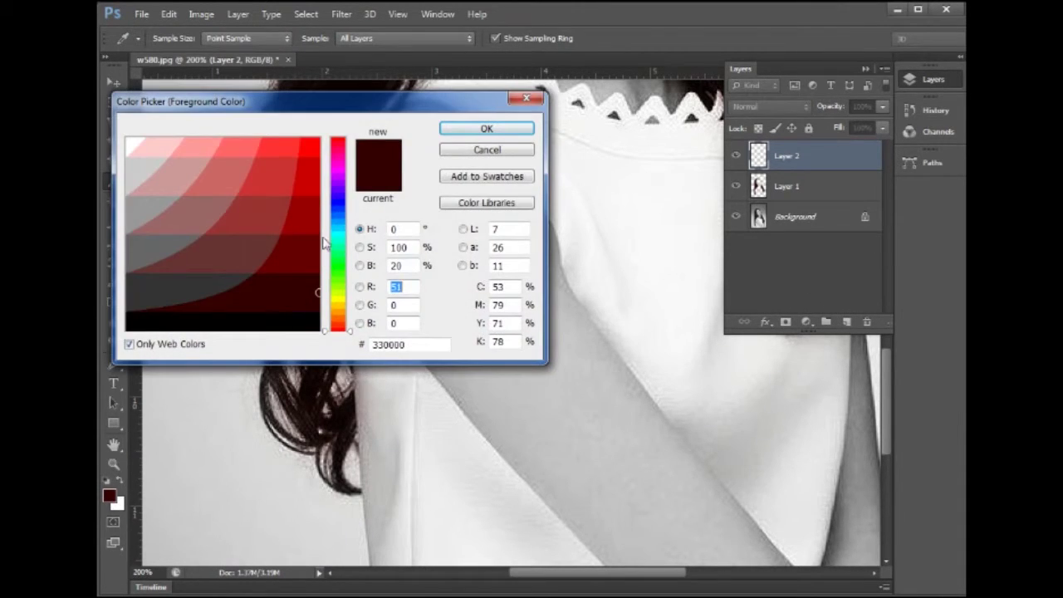
click(316, 176)
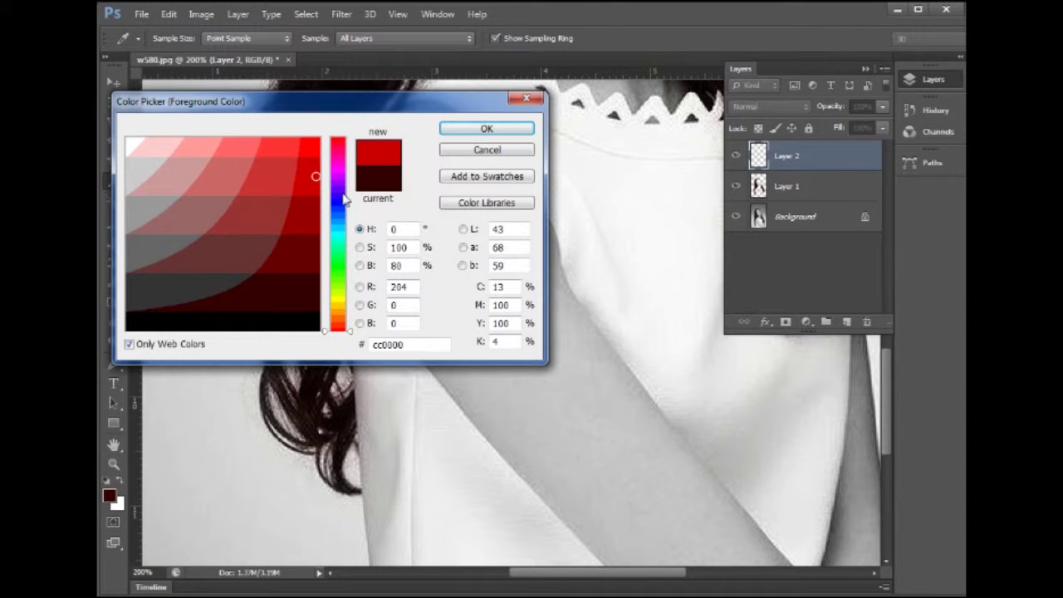
click(341, 174)
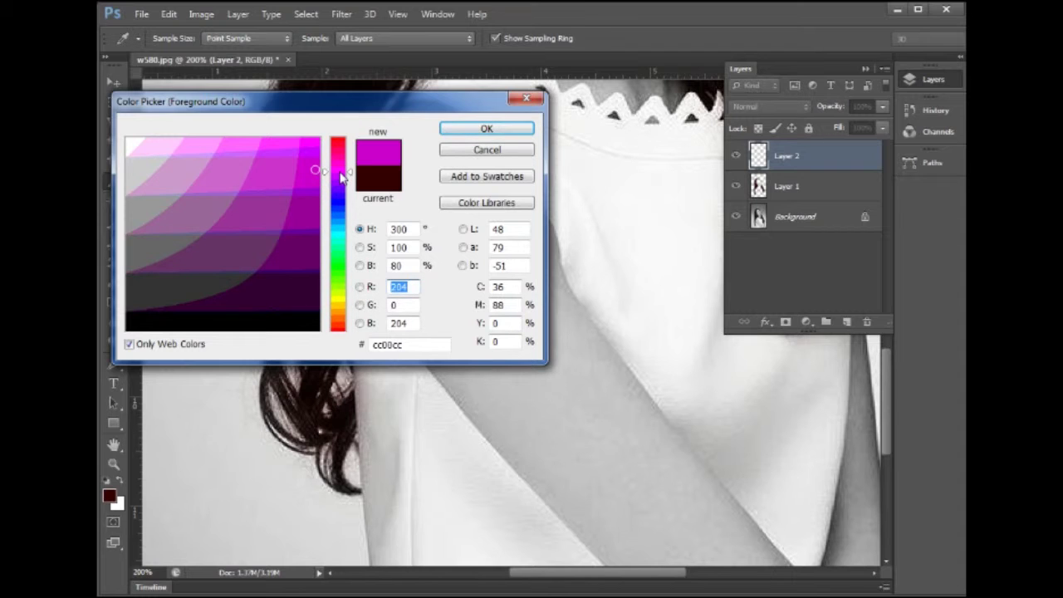
click(314, 140)
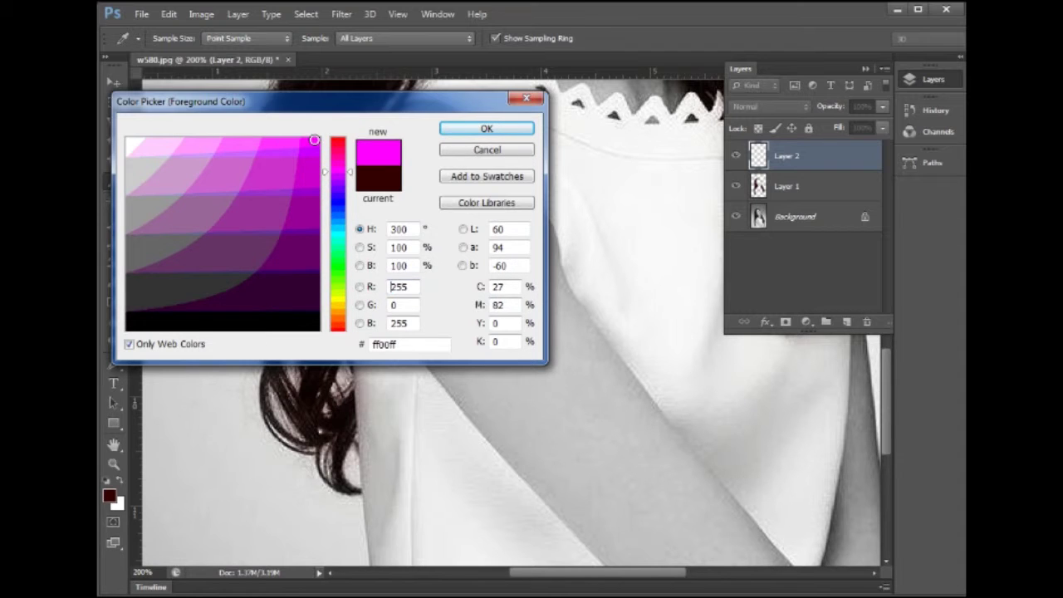
click(462, 133)
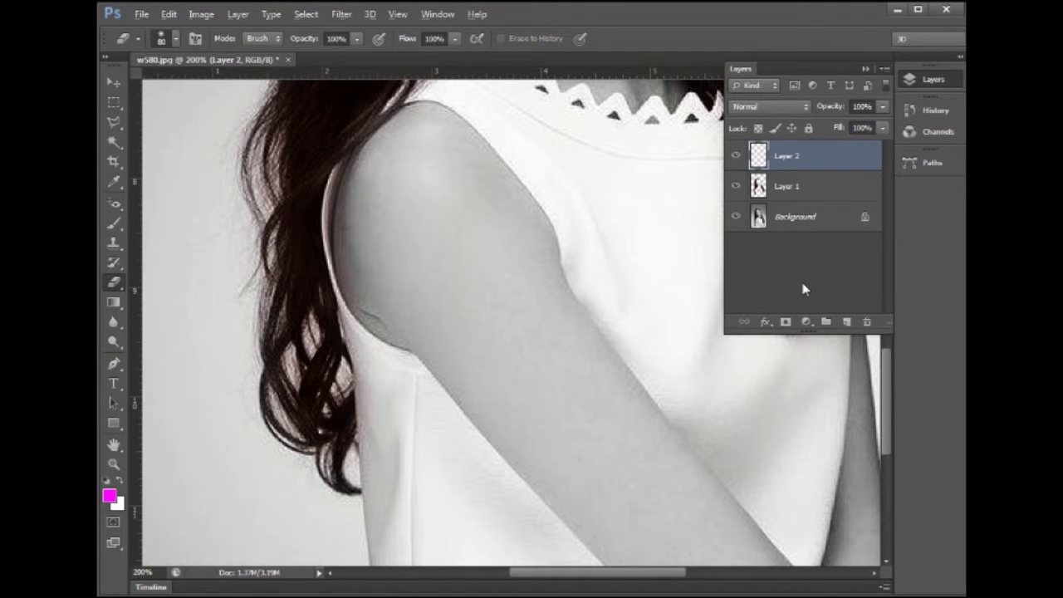
- Fill Layer 2 with the magenta and blend it as Soft Light
key(alt+BackSpace)
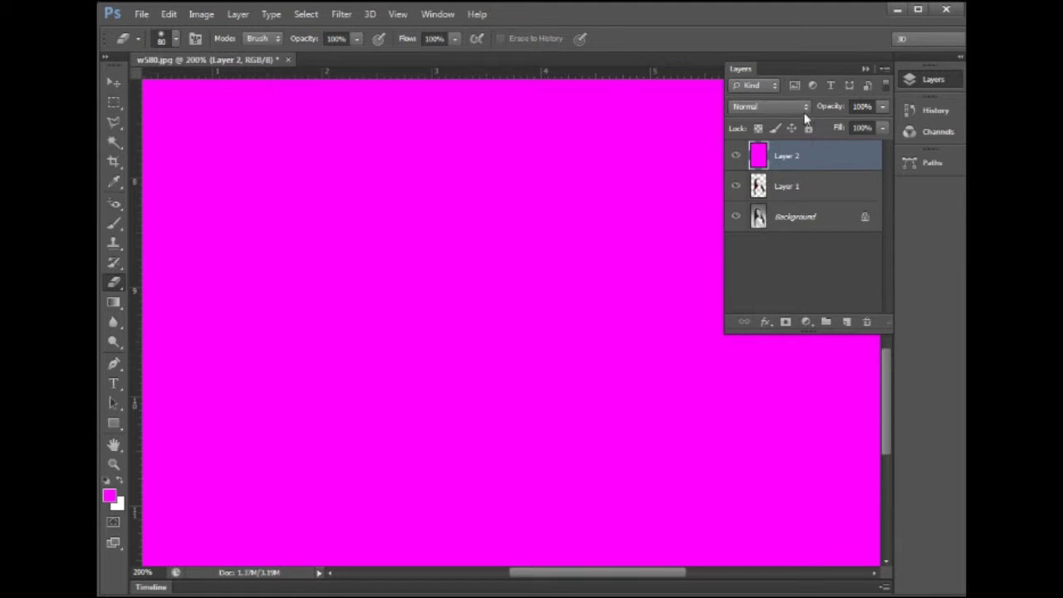
click(804, 109)
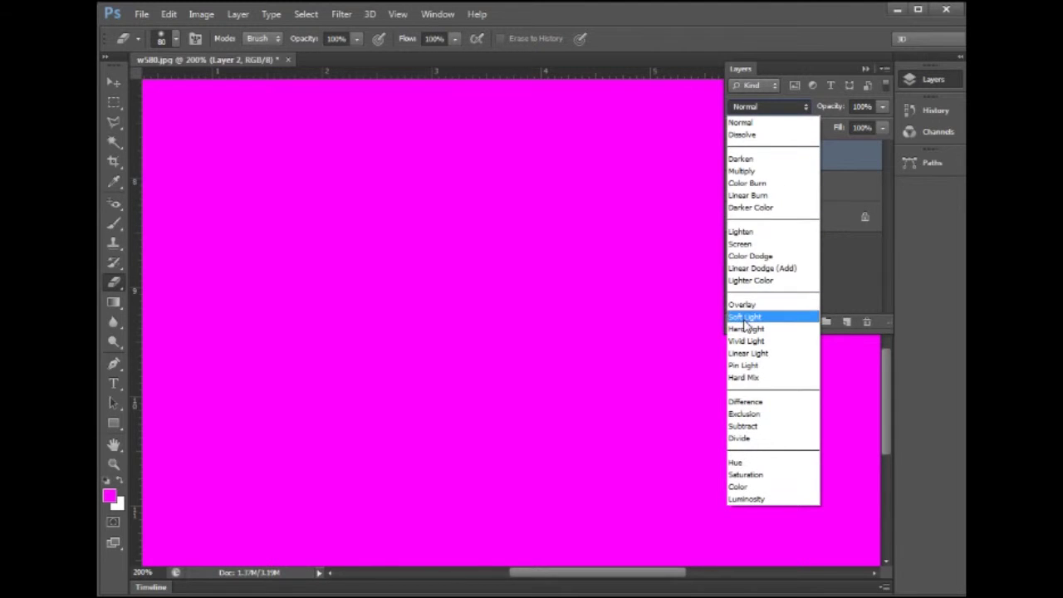
click(745, 317)
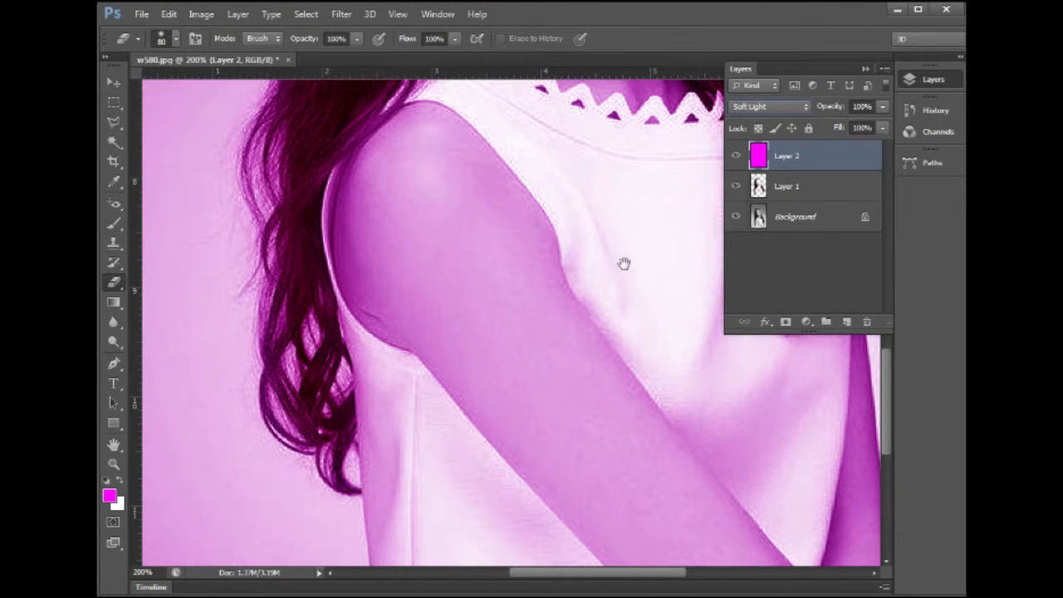
drag(622, 261, 574, 360)
drag(565, 285, 572, 393)
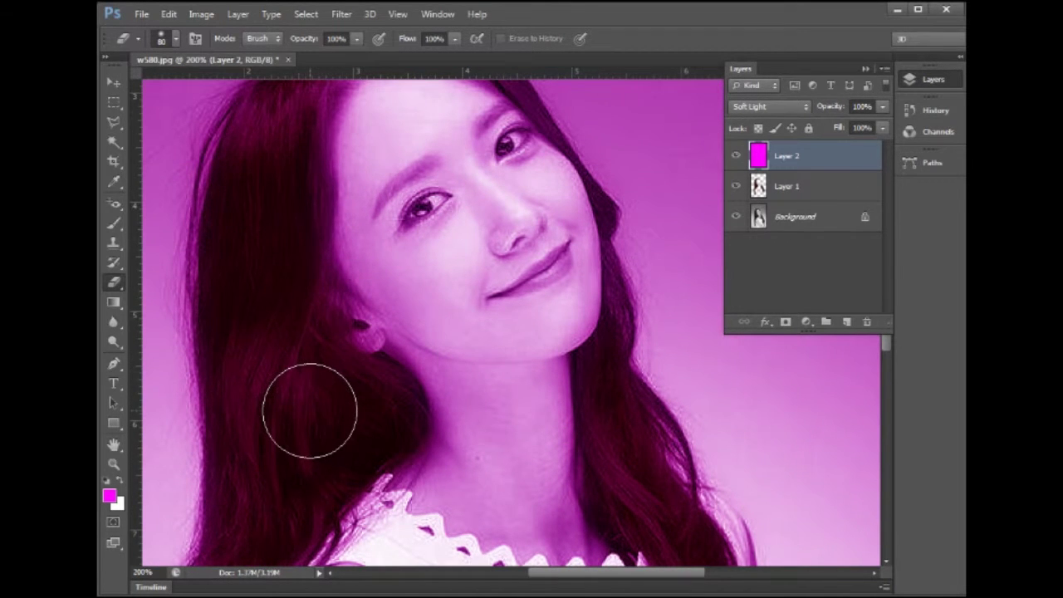
- Refill Layer 2 with light orange ff9933 instead of magenta
click(108, 496)
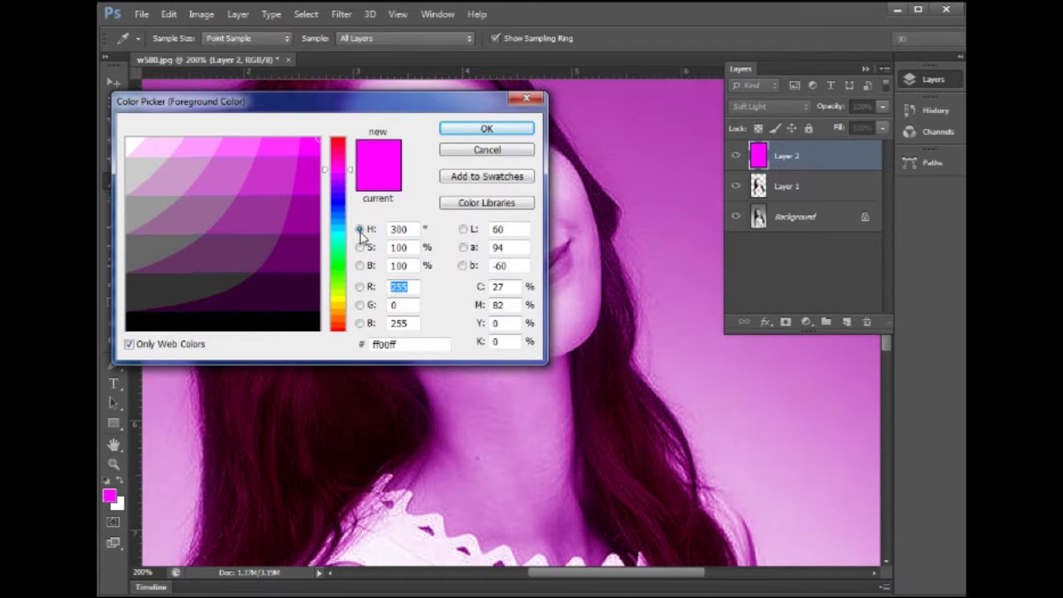
click(342, 317)
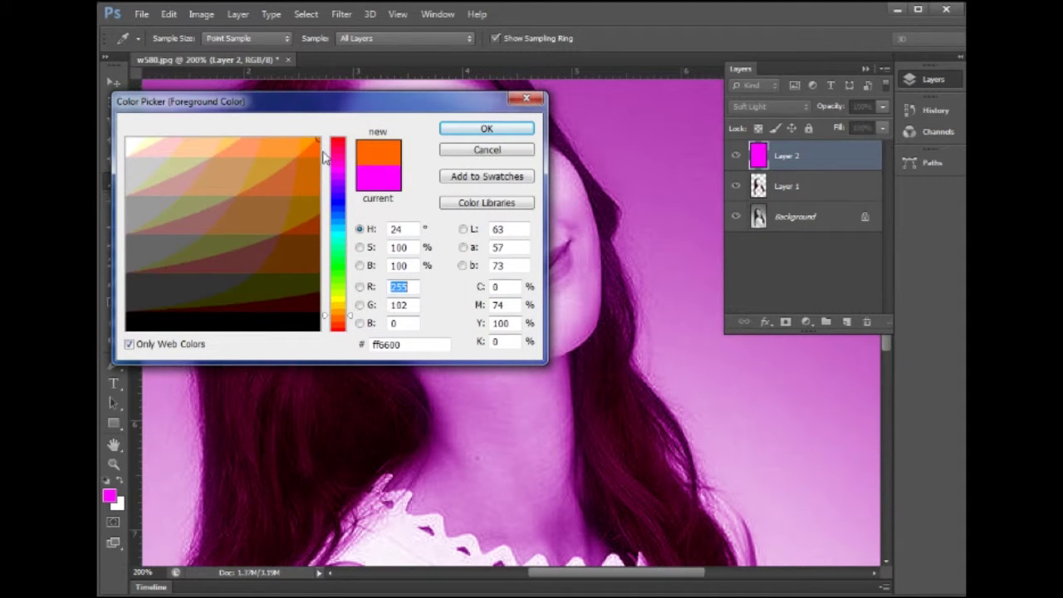
click(298, 143)
click(482, 131)
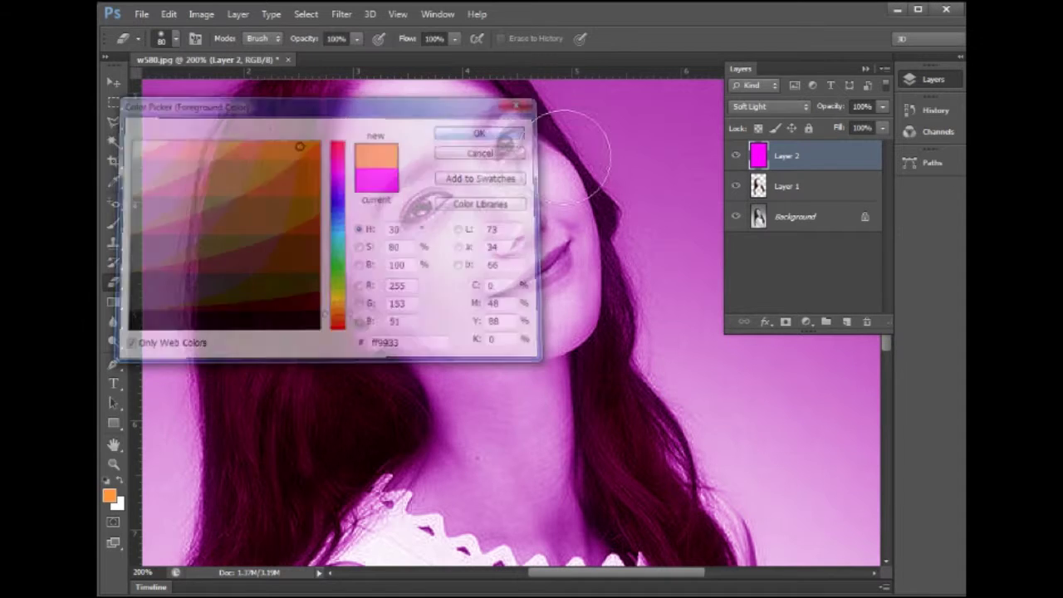
key(alt+BackSpace)
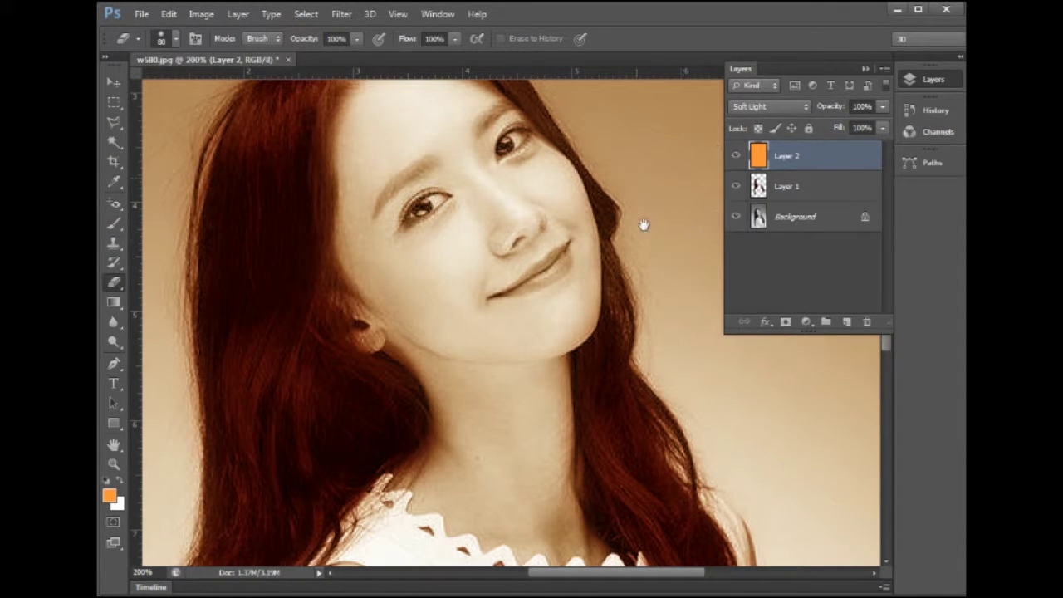
- Pan over the shoulder, face and area above the head to review the warm tint
drag(541, 349, 537, 211)
mouse_move(517, 344)
mouse_down()
mouse_move(527, 221)
mouse_move(539, 211)
mouse_move(456, 216)
mouse_move(520, 330)
mouse_move(489, 297)
mouse_move(506, 332)
mouse_move(498, 382)
mouse_up()
drag(506, 191, 505, 294)
mouse_move(503, 249)
mouse_down()
mouse_move(503, 358)
mouse_move(505, 303)
mouse_move(427, 323)
mouse_up()
mouse_move(521, 301)
mouse_down()
mouse_move(460, 349)
mouse_move(450, 388)
mouse_up()
mouse_move(477, 308)
mouse_down()
mouse_move(476, 371)
mouse_move(469, 364)
mouse_up()
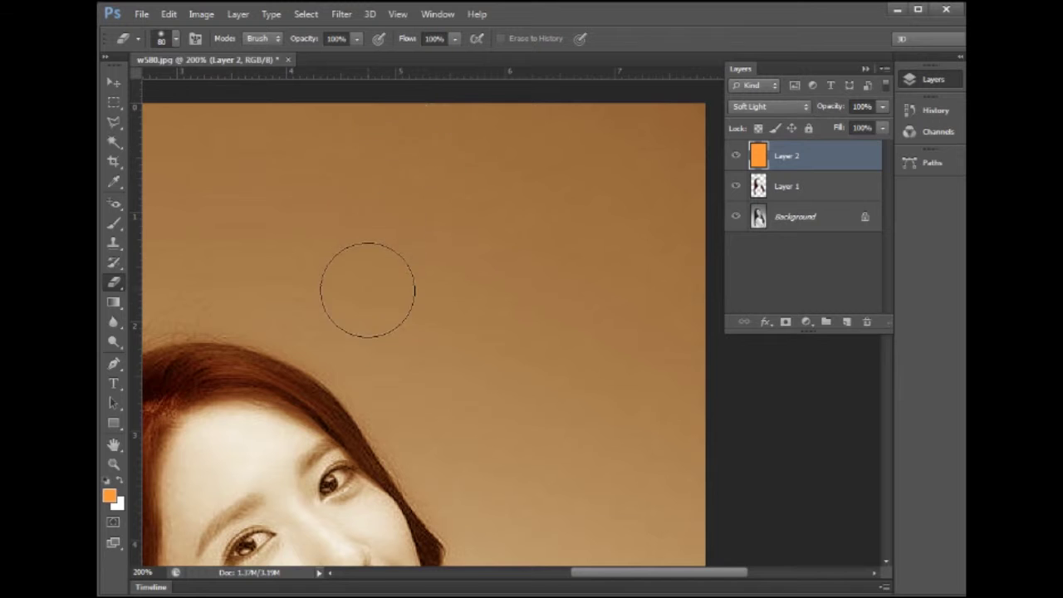
- Erase Layer 2's orange tint from the background above the head and along the hairline
click(350, 323)
mouse_move(384, 267)
mouse_down()
mouse_move(427, 277)
mouse_move(427, 351)
mouse_move(379, 368)
mouse_move(428, 433)
mouse_up()
mouse_move(375, 389)
mouse_down()
mouse_move(330, 349)
mouse_move(281, 333)
mouse_move(467, 211)
mouse_up()
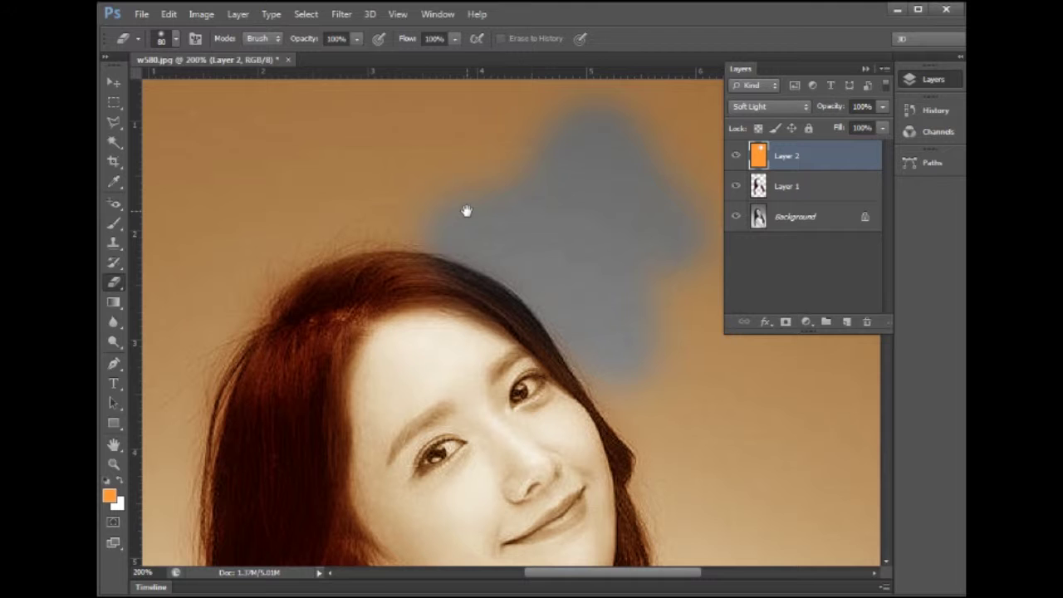
mouse_move(345, 251)
mouse_down()
mouse_move(235, 280)
mouse_move(209, 310)
mouse_up()
mouse_move(422, 221)
mouse_down()
mouse_move(384, 225)
mouse_move(422, 235)
mouse_up()
scroll(588, 176, down, 5)
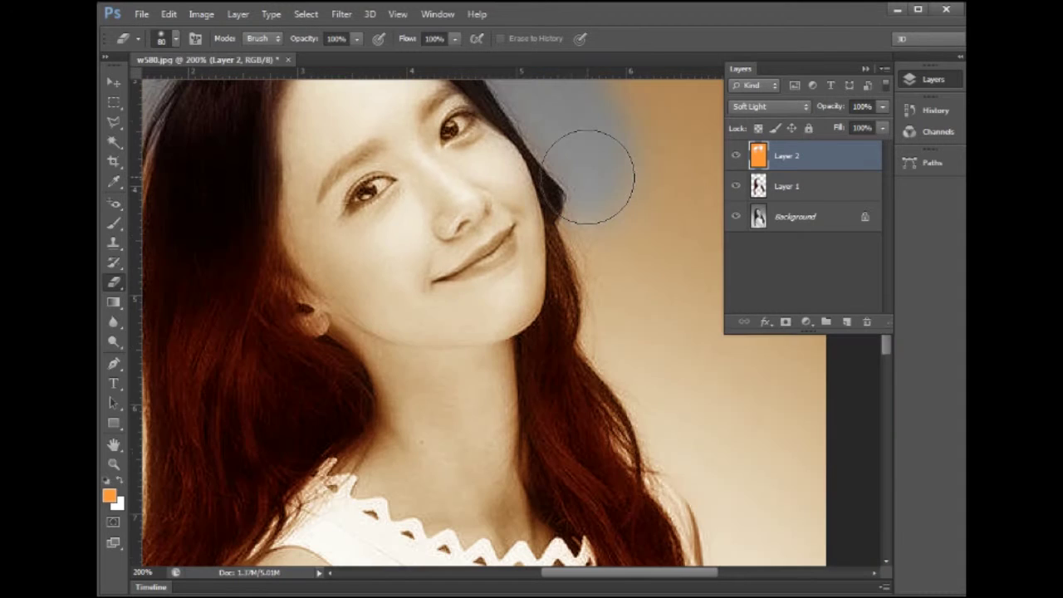
- Erase the orange tint along the hair edge and from the dark hair beside the neck
mouse_move(587, 170)
mouse_down()
mouse_move(612, 244)
mouse_move(570, 380)
mouse_move(572, 367)
mouse_move(584, 423)
mouse_move(574, 463)
mouse_move(593, 444)
mouse_up()
drag(555, 374, 500, 262)
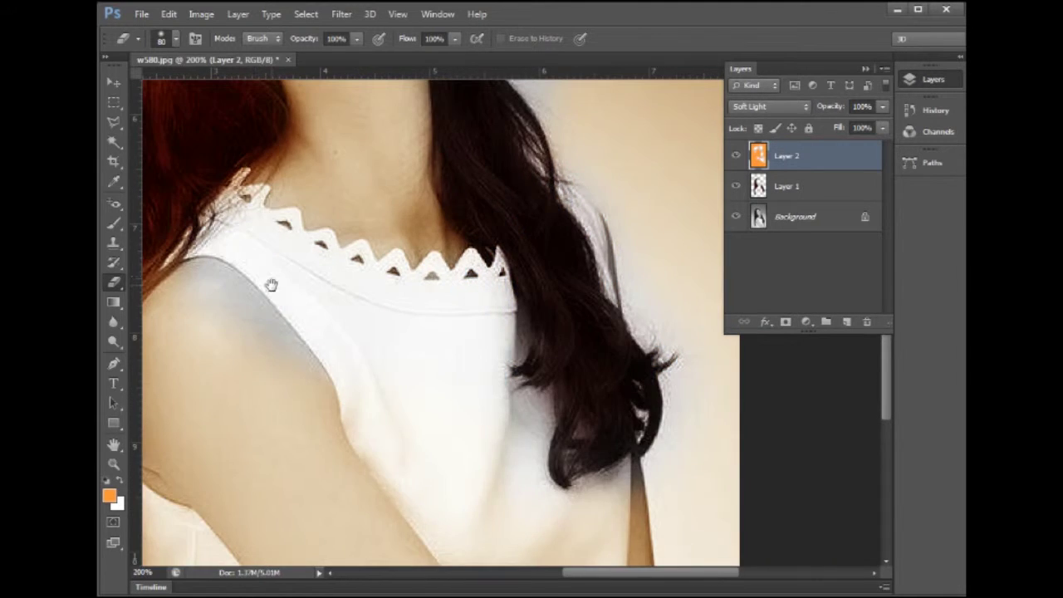
drag(289, 417, 377, 413)
drag(323, 303, 307, 320)
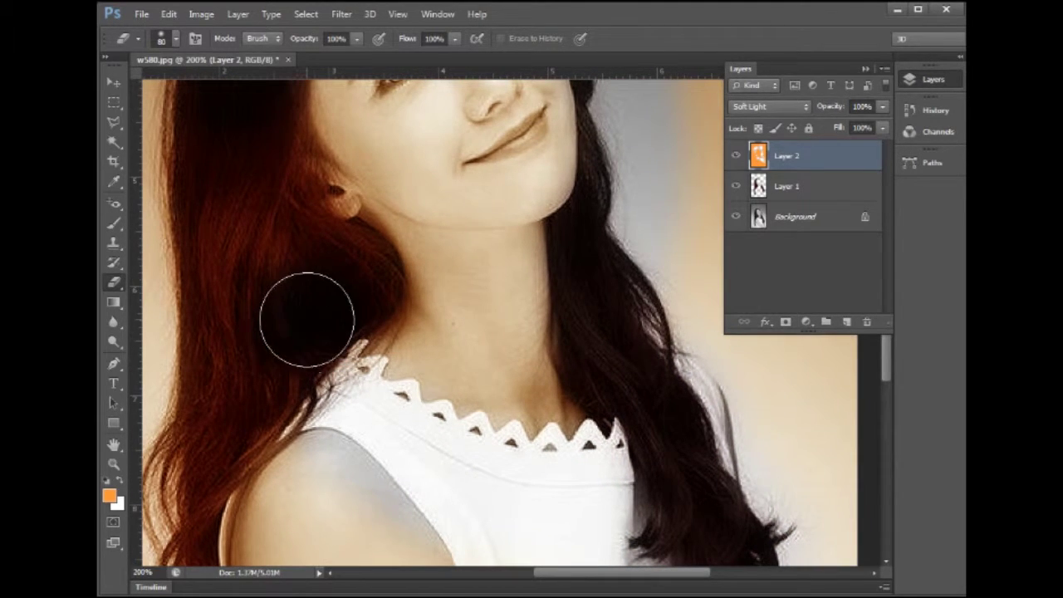
- Revert to the first Eraser state in the History panel
click(928, 111)
click(814, 235)
click(819, 196)
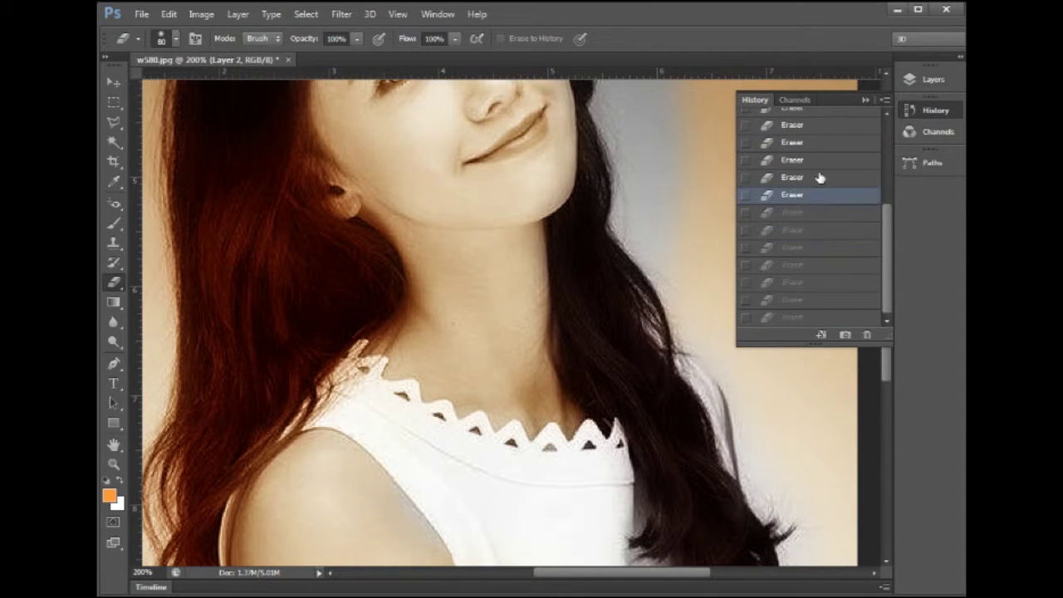
click(819, 163)
drag(891, 214, 888, 129)
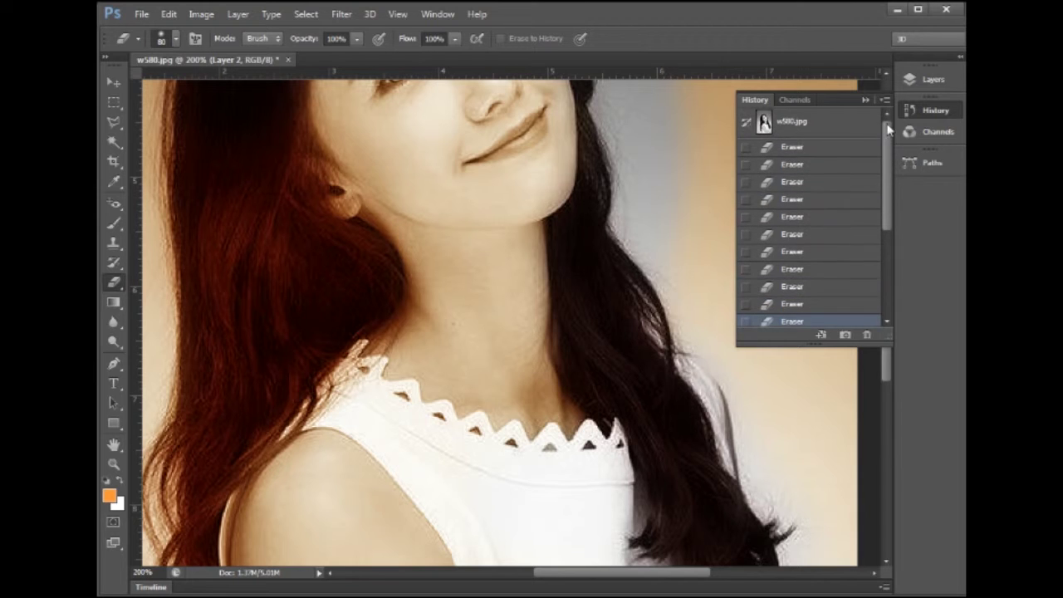
click(819, 147)
- Erase the orange tint from the hair below the ear and down toward the neckline
drag(523, 468, 522, 334)
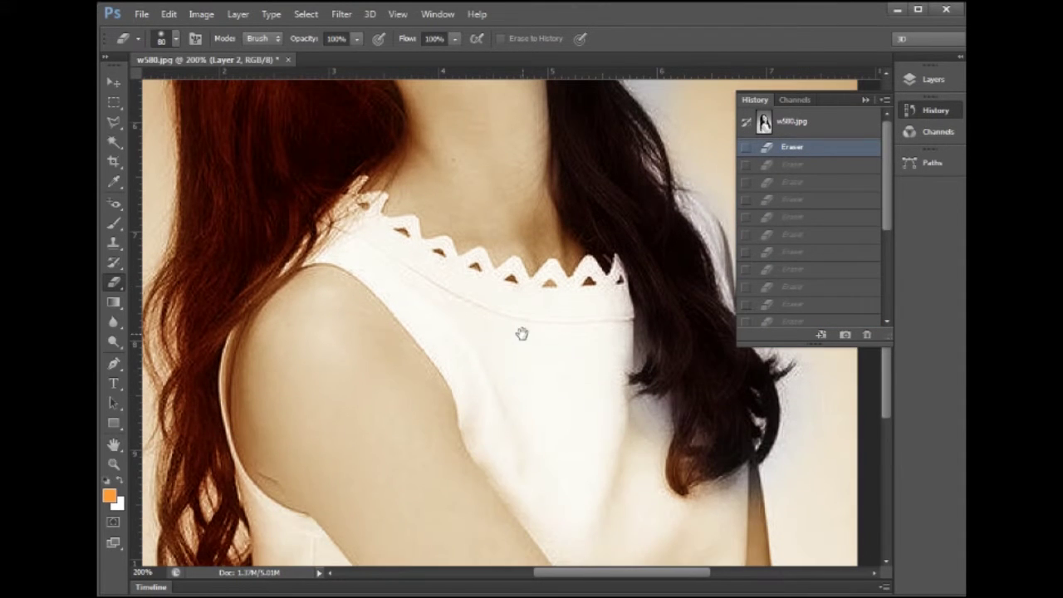
mouse_move(560, 397)
mouse_down()
mouse_move(576, 431)
mouse_move(535, 349)
mouse_up()
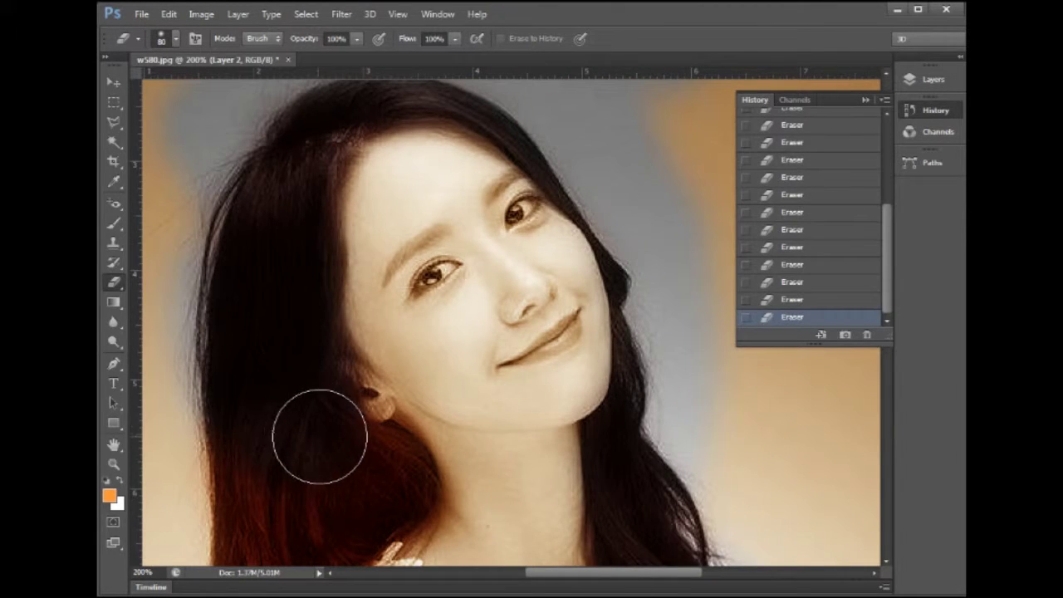
drag(275, 479, 290, 358)
mouse_move(363, 345)
mouse_down()
mouse_move(391, 337)
mouse_move(392, 361)
mouse_move(373, 382)
mouse_move(363, 375)
mouse_move(399, 374)
mouse_move(274, 361)
mouse_move(266, 280)
mouse_move(239, 447)
mouse_up()
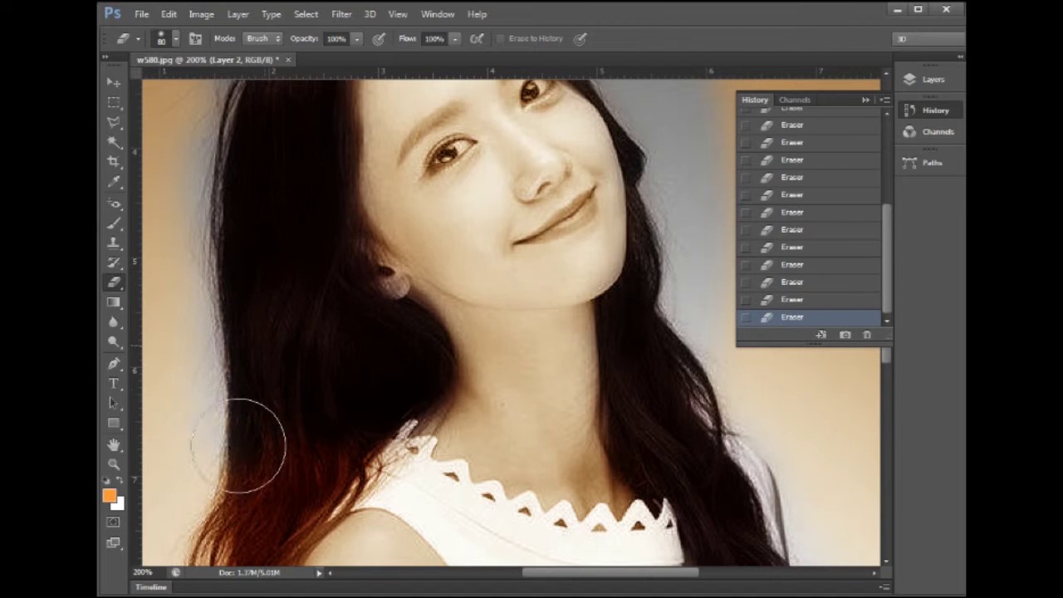
scroll(280, 357, down, 5)
mouse_move(266, 263)
mouse_down()
mouse_move(277, 278)
mouse_move(321, 249)
mouse_move(357, 261)
mouse_move(278, 316)
mouse_up()
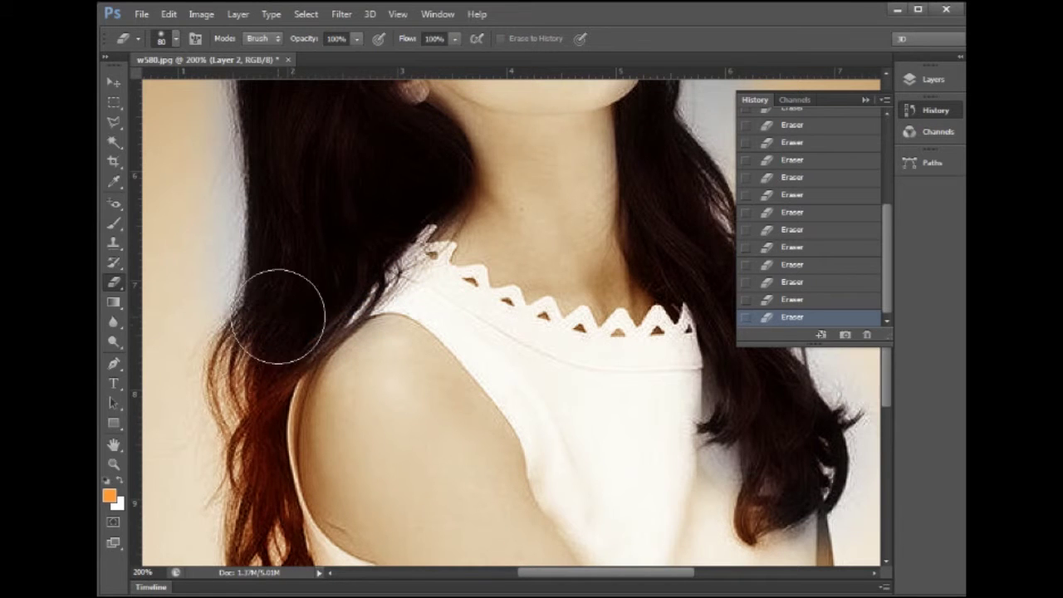
scroll(278, 316, down, 7)
scroll(278, 316, left, 4)
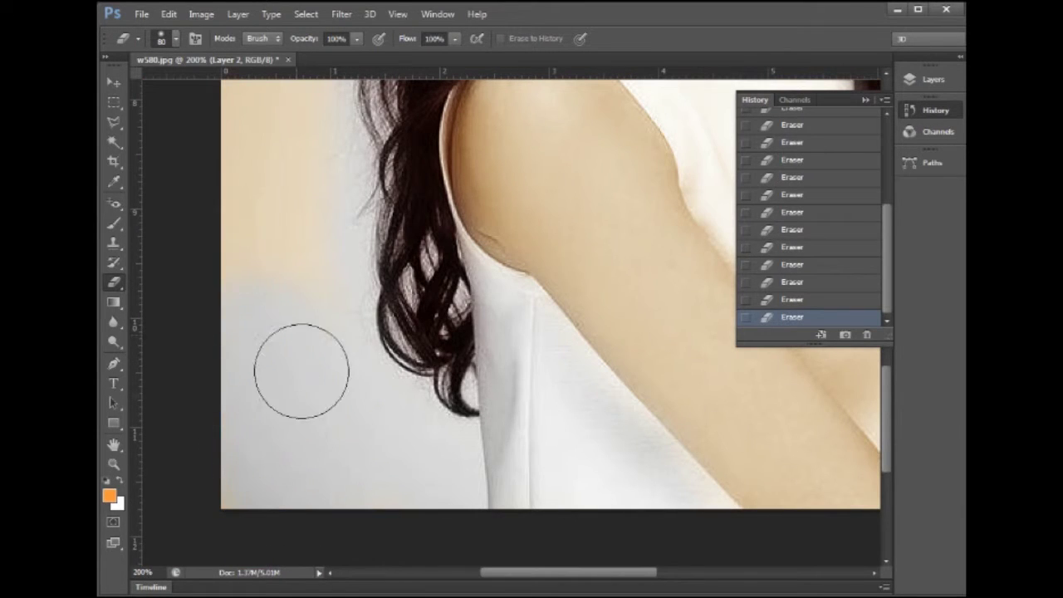
scroll(316, 257, up, 6)
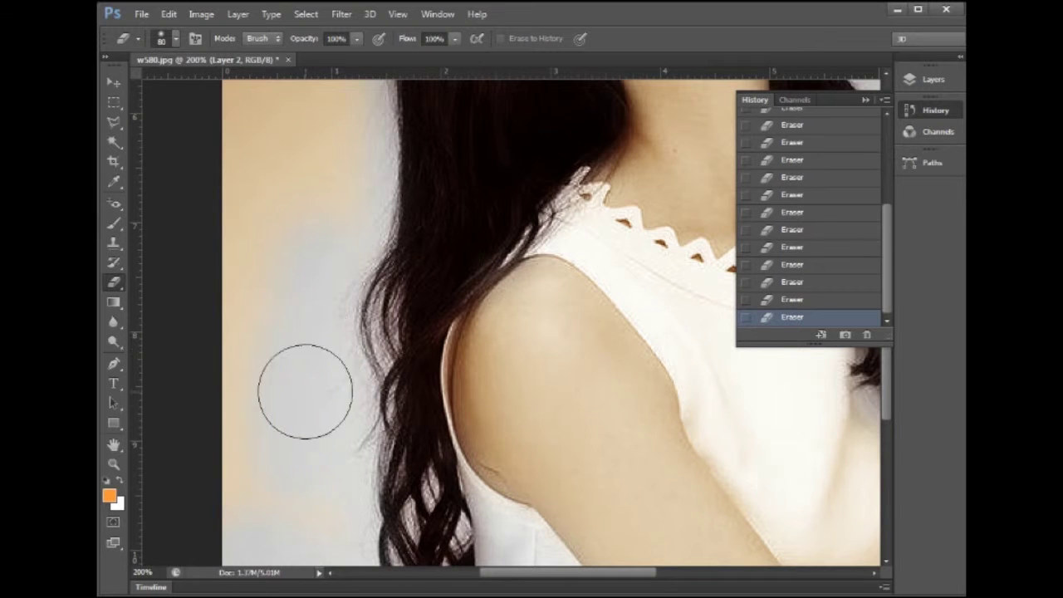
scroll(302, 318, down, 3)
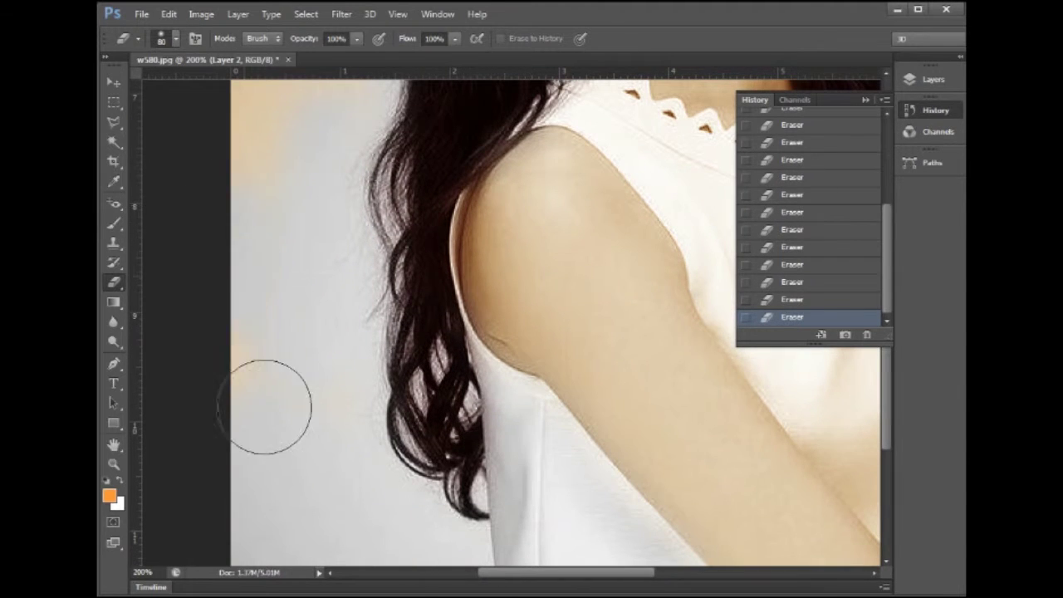
scroll(321, 415, up, 7)
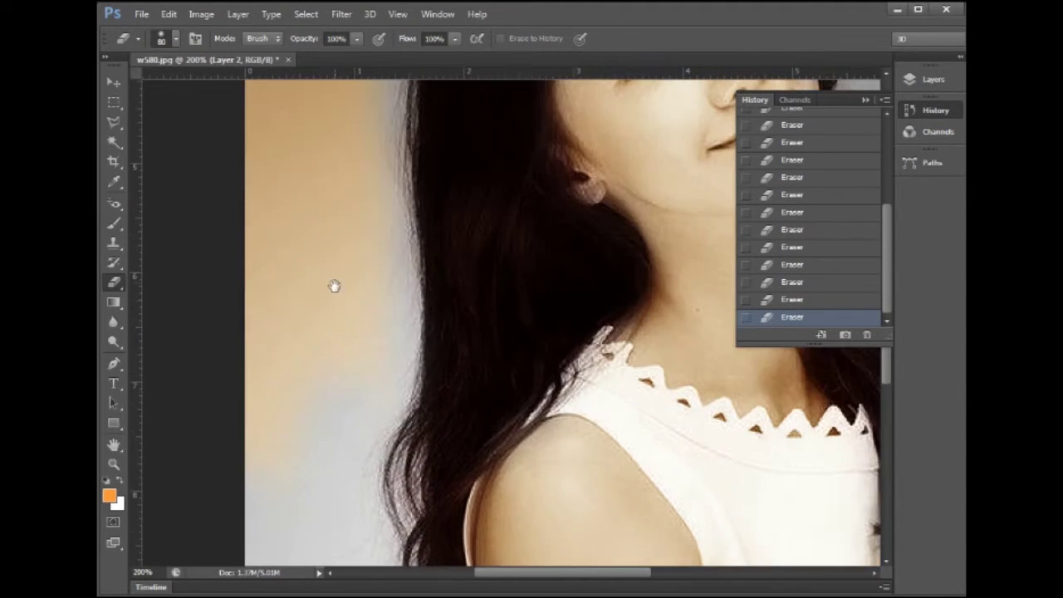
- Erase orange patches from the upper-left background and near the top of the image
mouse_move(336, 284)
mouse_down()
mouse_move(356, 231)
mouse_move(352, 346)
mouse_move(294, 352)
mouse_move(276, 329)
mouse_up()
key(ctrl+minus)
mouse_move(315, 368)
mouse_down()
mouse_move(284, 462)
mouse_move(302, 368)
mouse_up()
key(ctrl+plus)
mouse_move(353, 178)
mouse_down()
mouse_move(302, 195)
mouse_move(301, 327)
mouse_up()
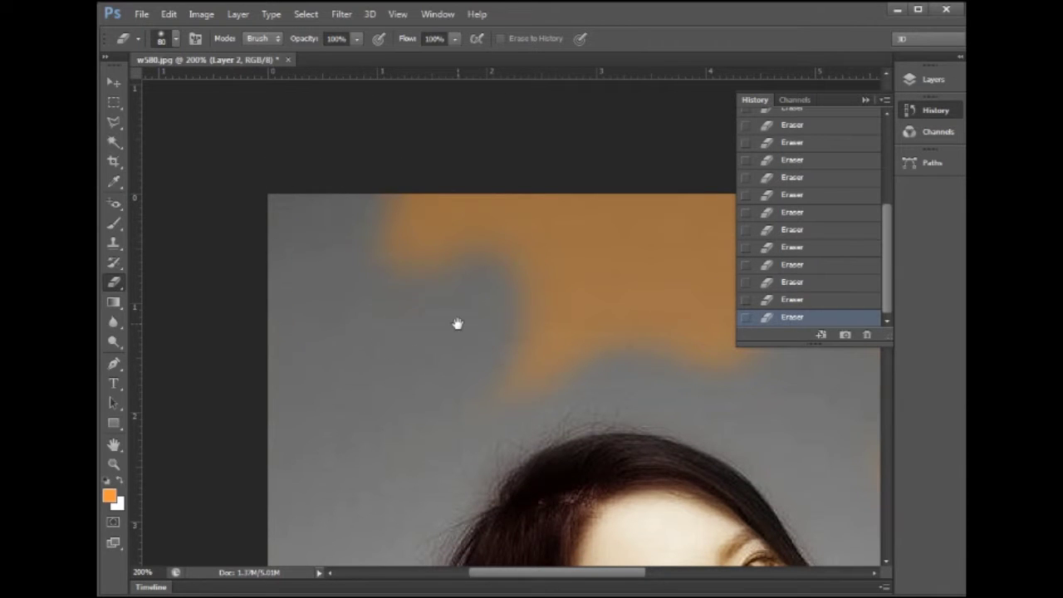
drag(457, 324, 374, 289)
mouse_move(465, 219)
mouse_down()
mouse_move(487, 183)
mouse_move(412, 169)
mouse_move(353, 209)
mouse_move(284, 230)
mouse_move(581, 216)
mouse_move(443, 337)
mouse_move(390, 299)
mouse_move(360, 327)
mouse_up()
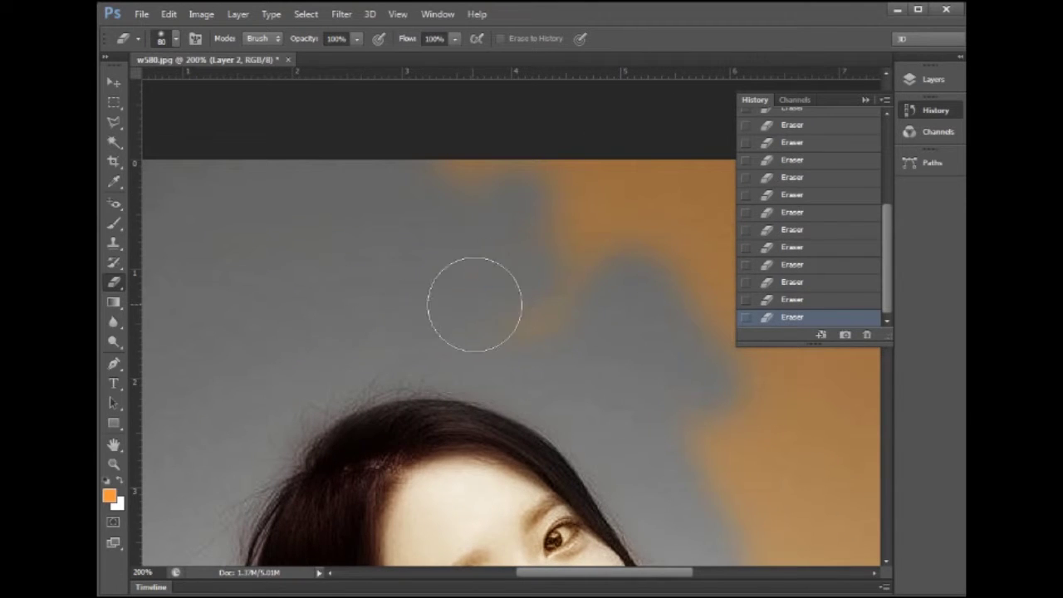
- Clear the orange patch above the head and its edges beside the head and hair
drag(498, 244, 476, 185)
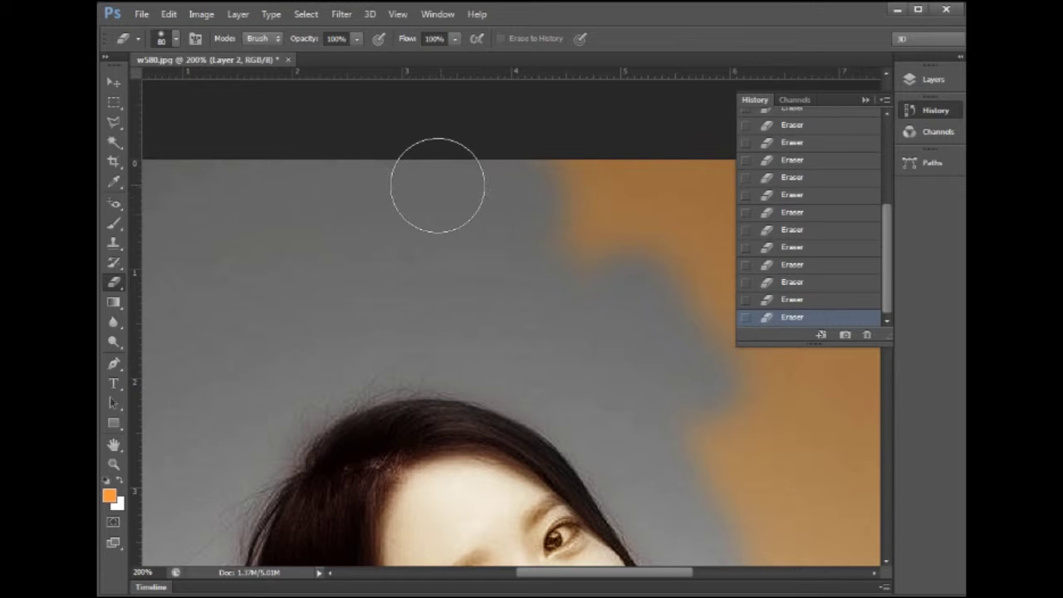
drag(423, 220, 224, 200)
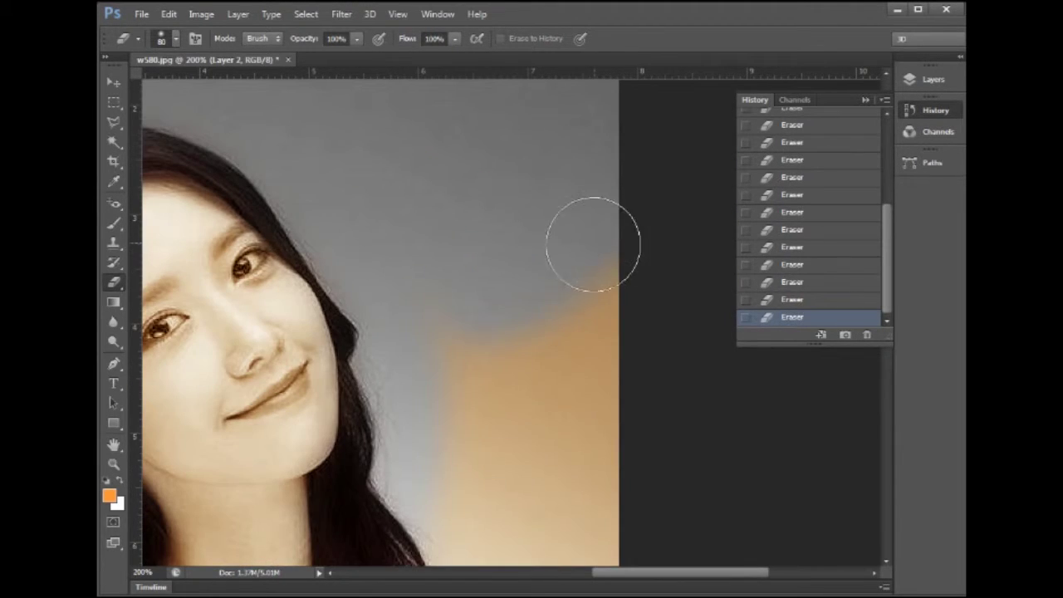
mouse_move(589, 238)
mouse_down()
mouse_move(607, 290)
mouse_move(563, 381)
mouse_move(510, 310)
mouse_move(493, 418)
mouse_move(475, 357)
mouse_move(490, 427)
mouse_up()
scroll(534, 318, down, 2)
scroll(534, 318, down, 2)
mouse_move(470, 287)
mouse_down()
mouse_move(482, 432)
mouse_move(475, 332)
mouse_move(510, 387)
mouse_move(529, 387)
mouse_move(554, 278)
mouse_move(589, 209)
mouse_move(606, 316)
mouse_move(570, 439)
mouse_move(569, 373)
mouse_up()
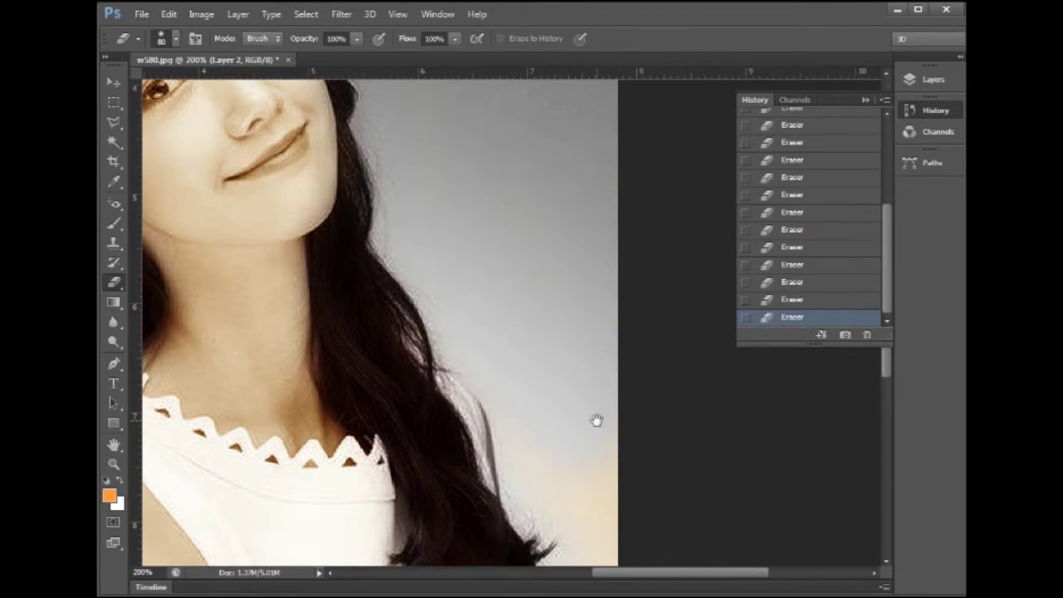
drag(597, 420, 570, 280)
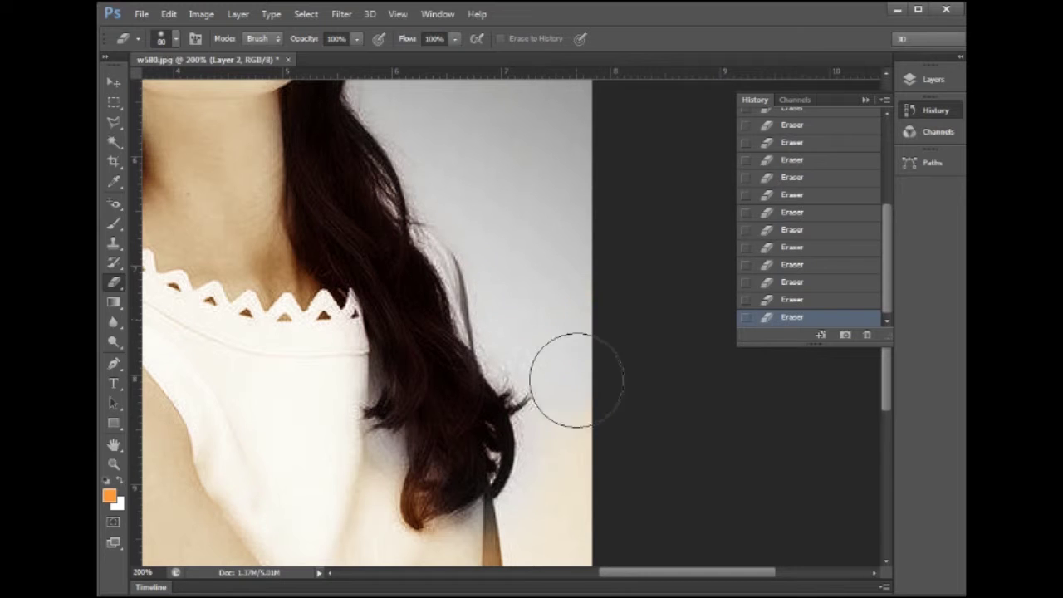
- Shrink the Eraser to 40, clear the neckline's triangle cut-outs, and zoom out to the whole photo
scroll(531, 358, down, 3)
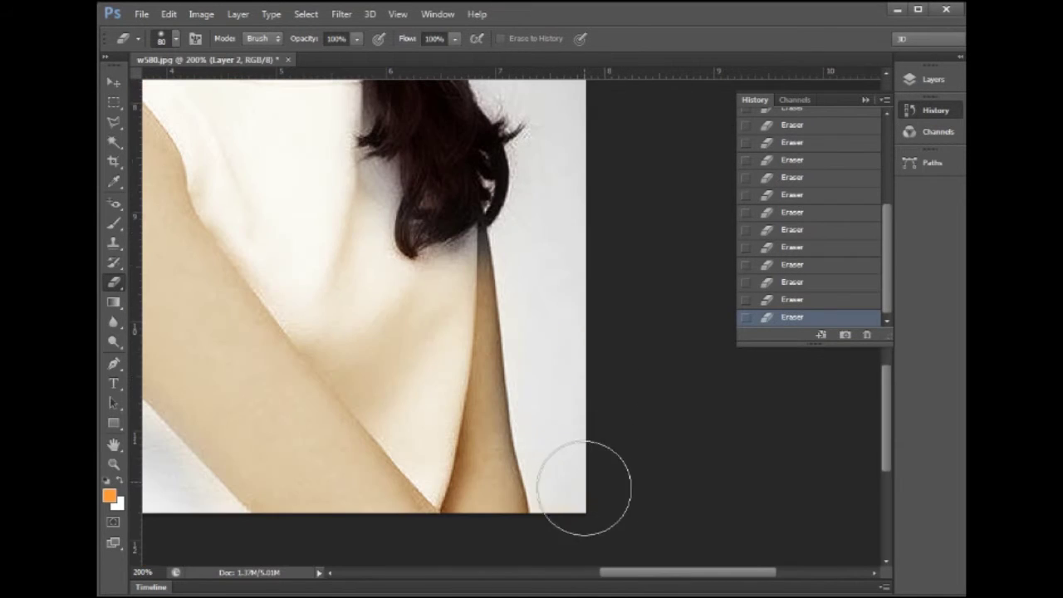
scroll(567, 253, up, 3)
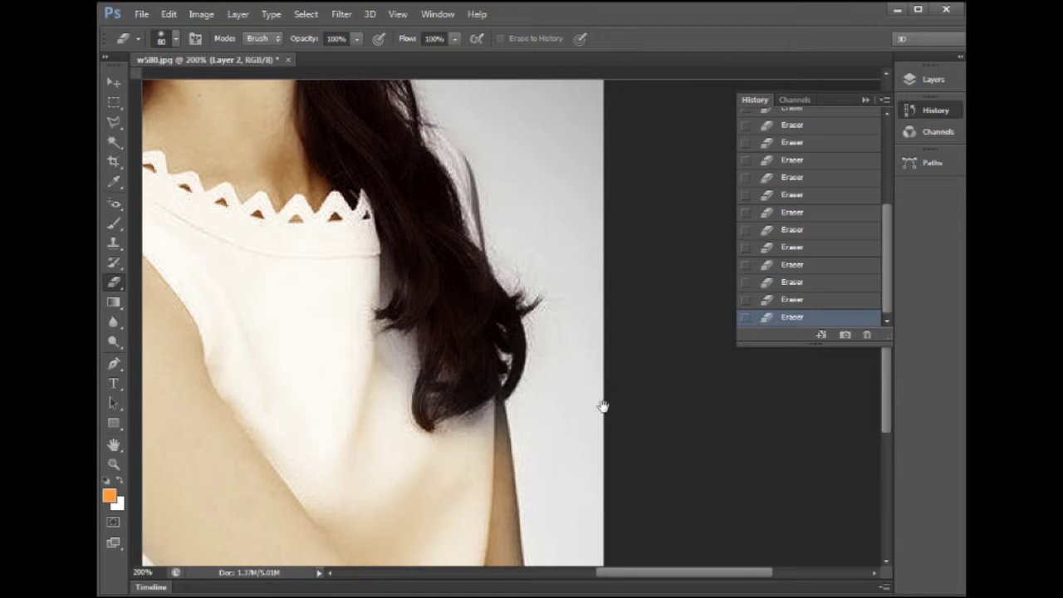
scroll(586, 387, left, 2)
scroll(633, 224, down, 1)
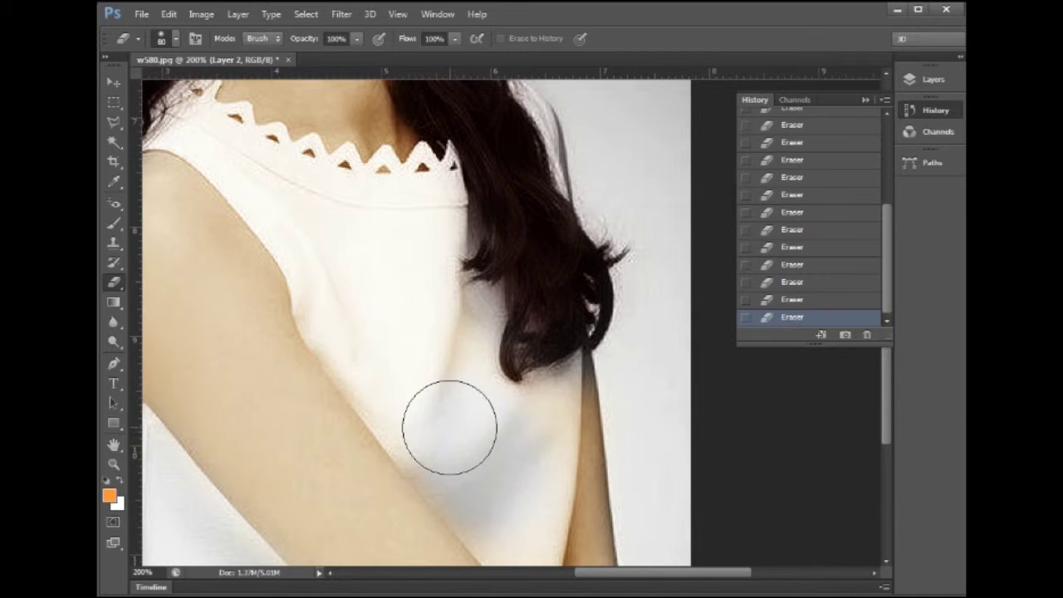
scroll(399, 257, down, 5)
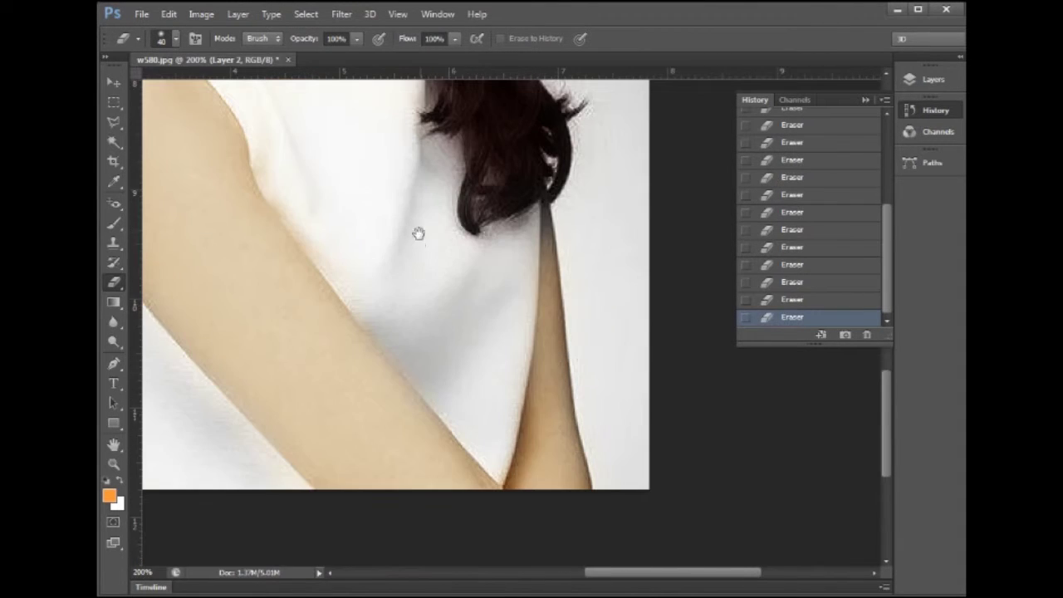
scroll(424, 249, up, 5)
key(bracketleft)
key(bracketleft)
key(bracketleft)
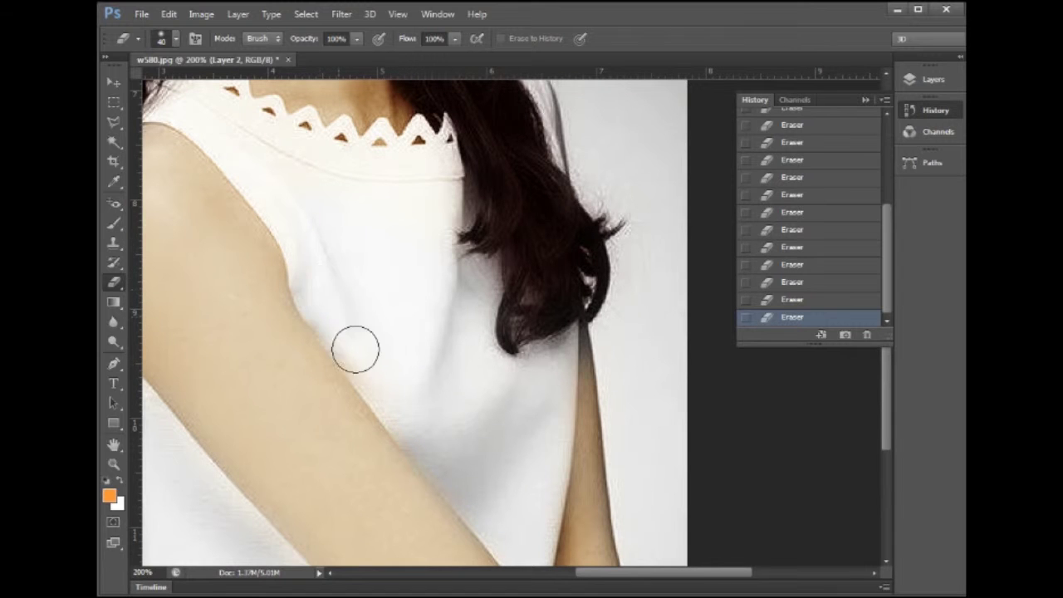
drag(422, 394, 341, 342)
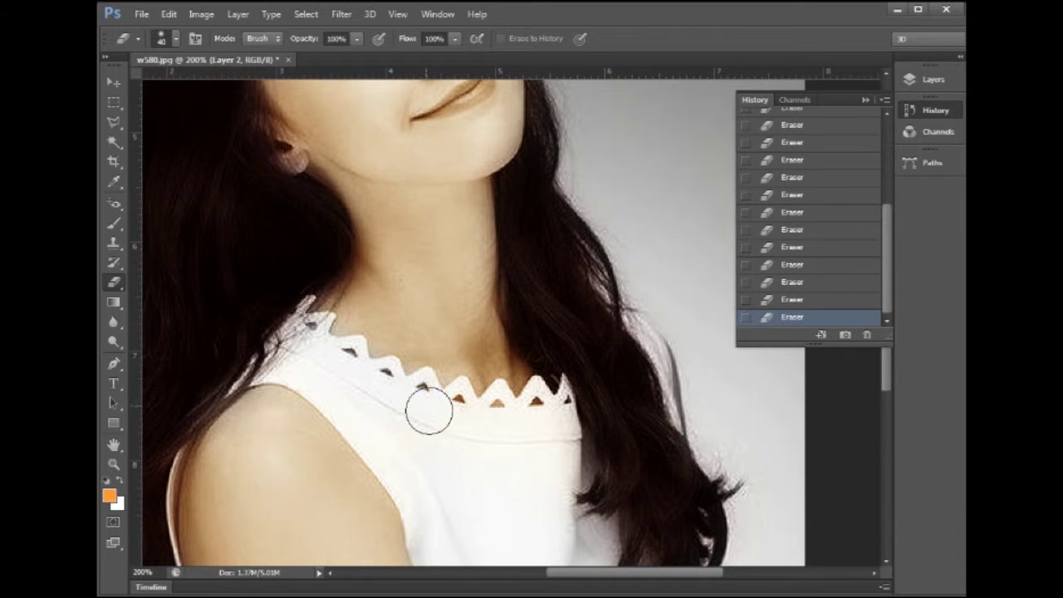
drag(480, 424, 552, 426)
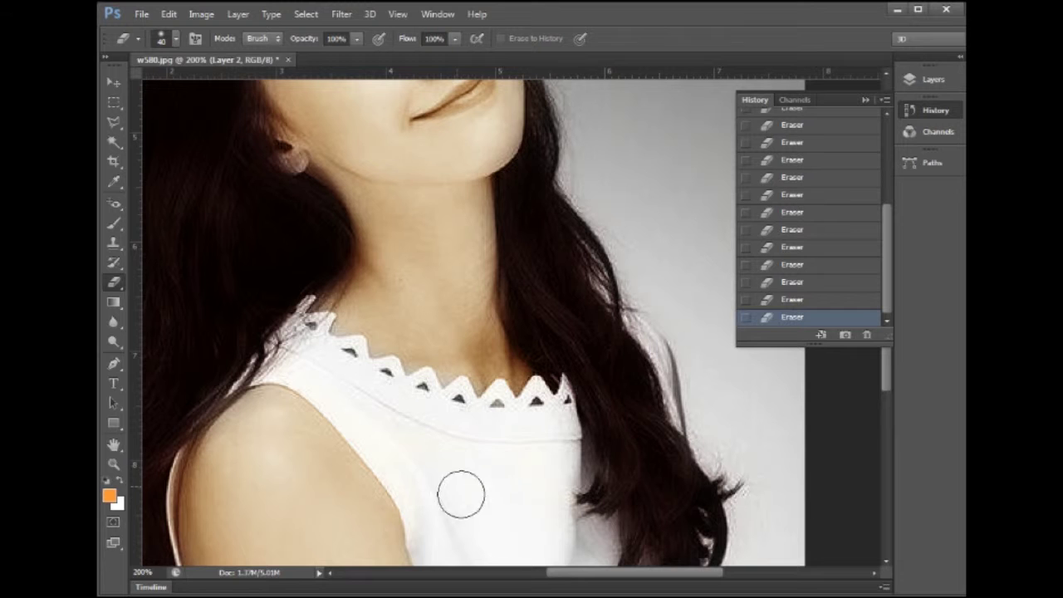
drag(510, 505, 483, 370)
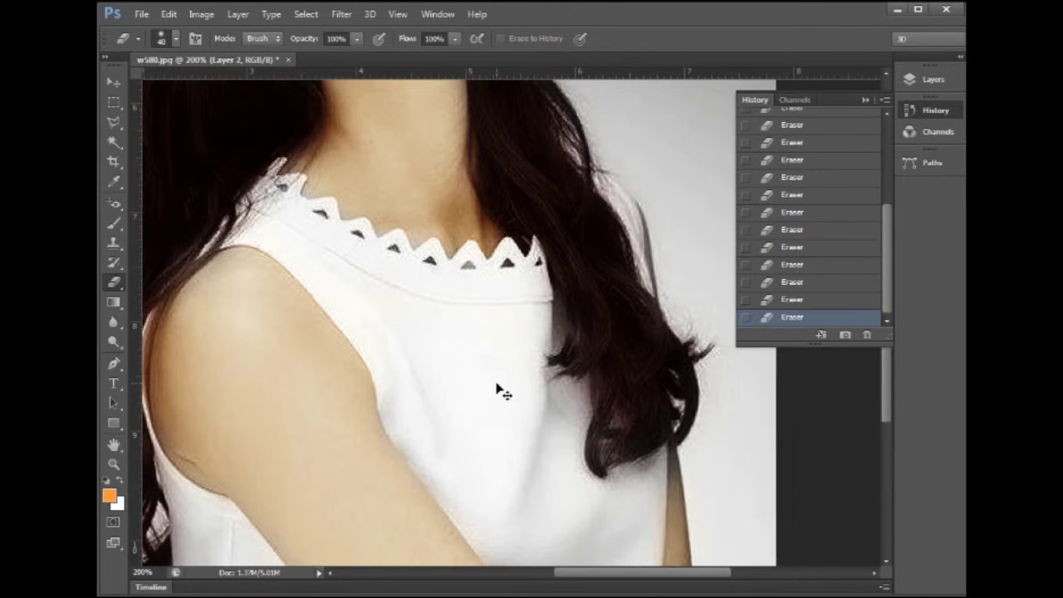
key(ctrl+minus)
key(ctrl+minus)
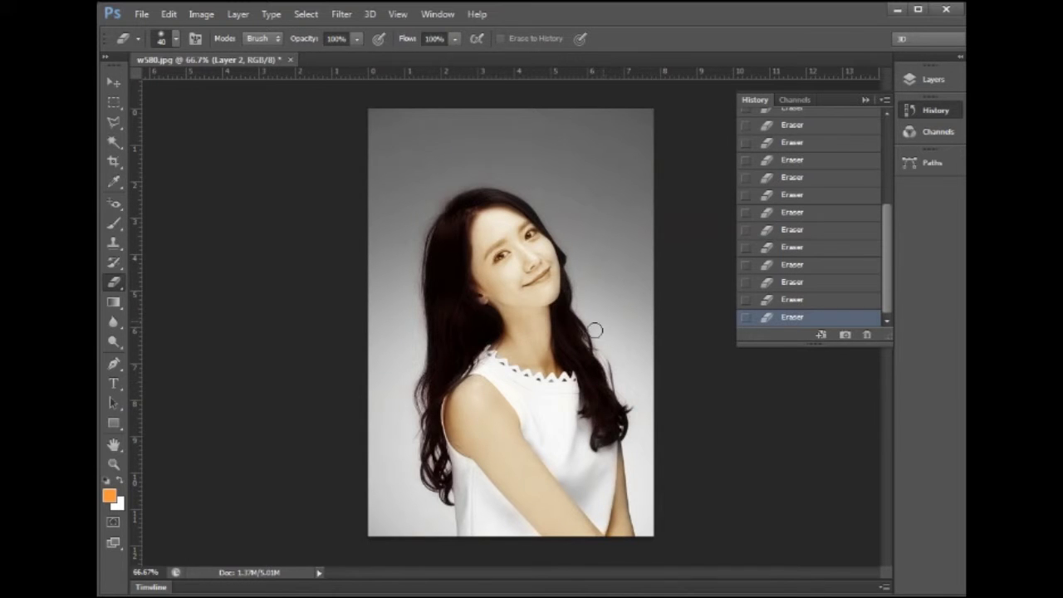
- Apply an Image > Adjustments command to Layer 2 for a paler tint, then zoom to 400% on the face
click(934, 79)
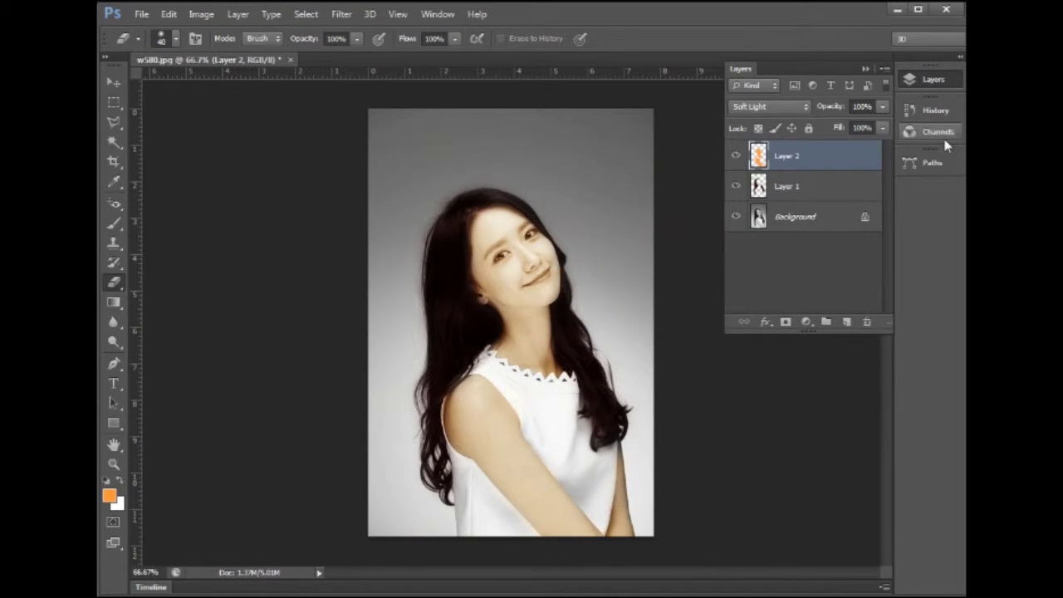
click(201, 14)
mouse_move(224, 52)
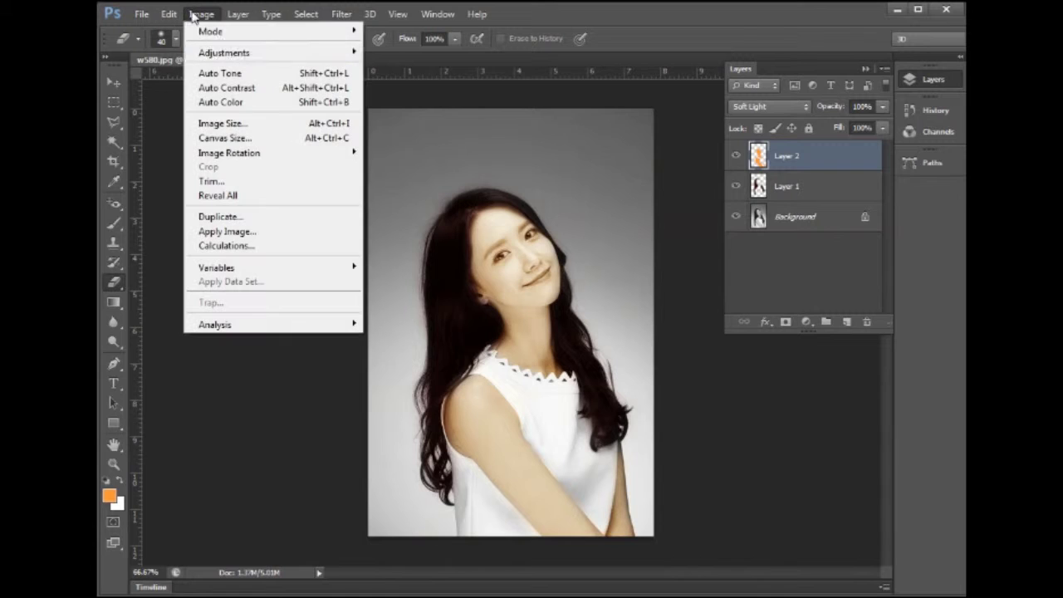
click(223, 122)
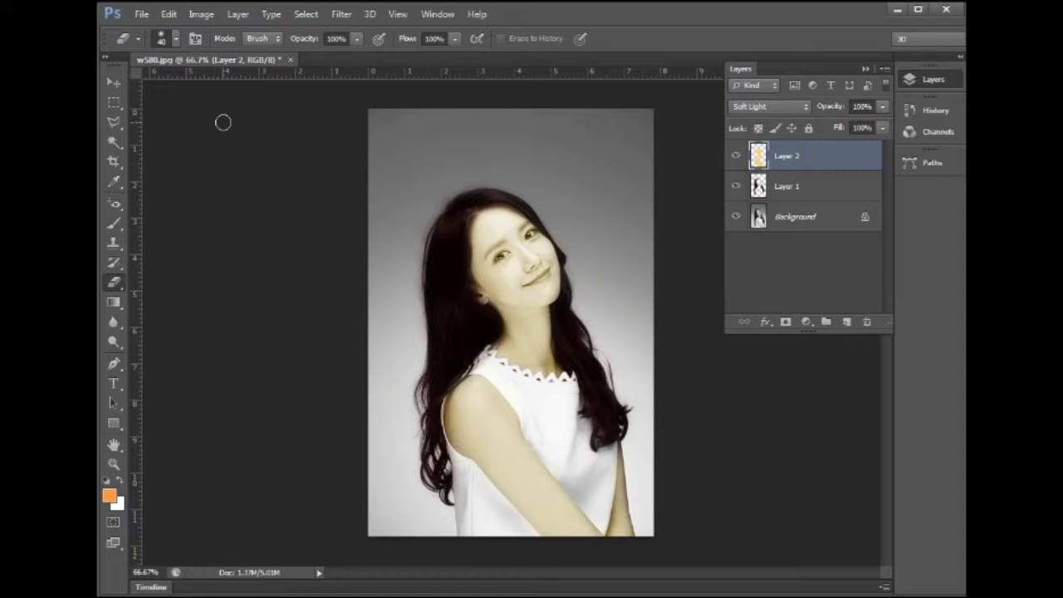
key(ctrl+plus)
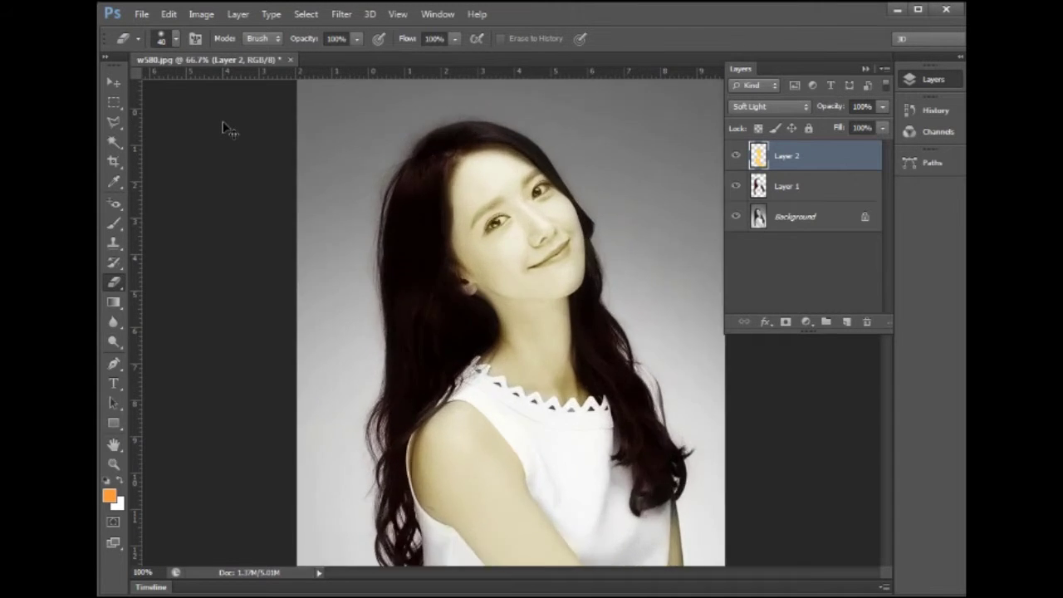
key(ctrl+plus)
key(ctrl+plus)
key(ctrl+plus)
mouse_move(394, 240)
mouse_down()
mouse_move(418, 285)
mouse_move(408, 308)
mouse_move(420, 302)
mouse_move(447, 332)
mouse_up()
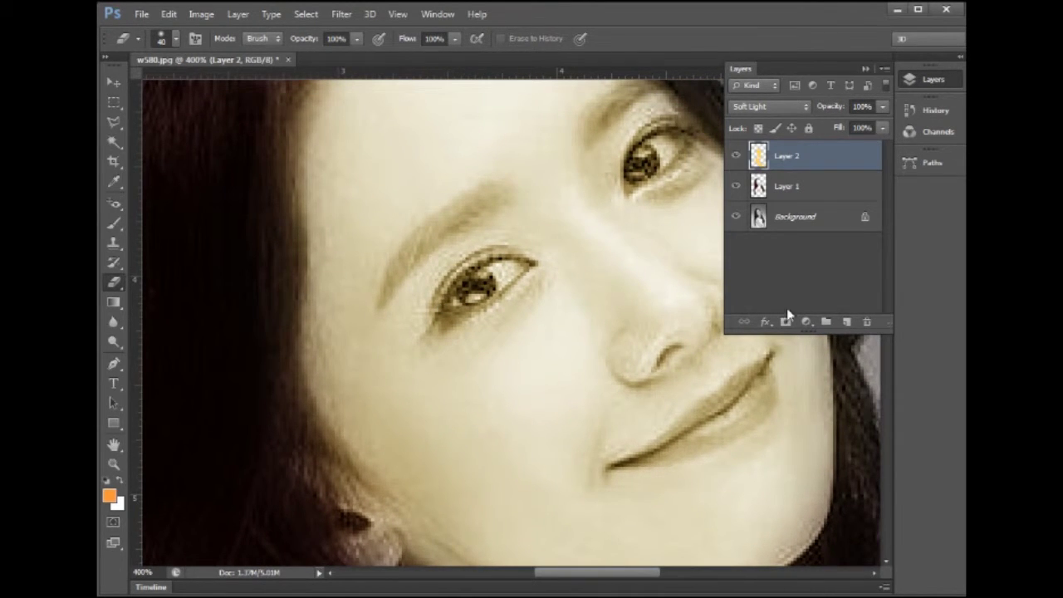
- Add a new Layer 3 and choose the Brush Tool with black as the foreground colour
click(845, 321)
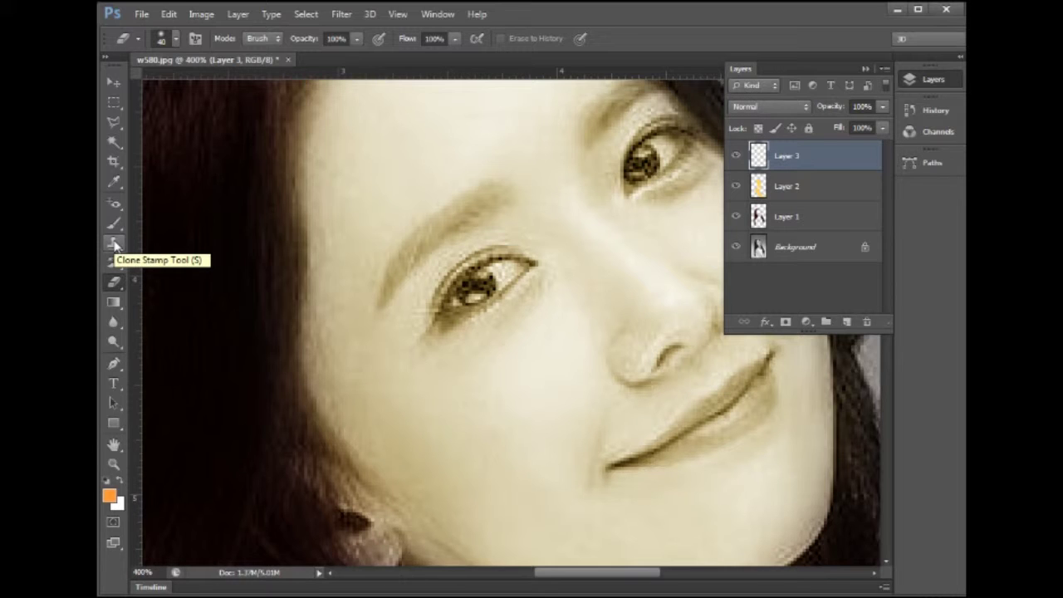
click(115, 243)
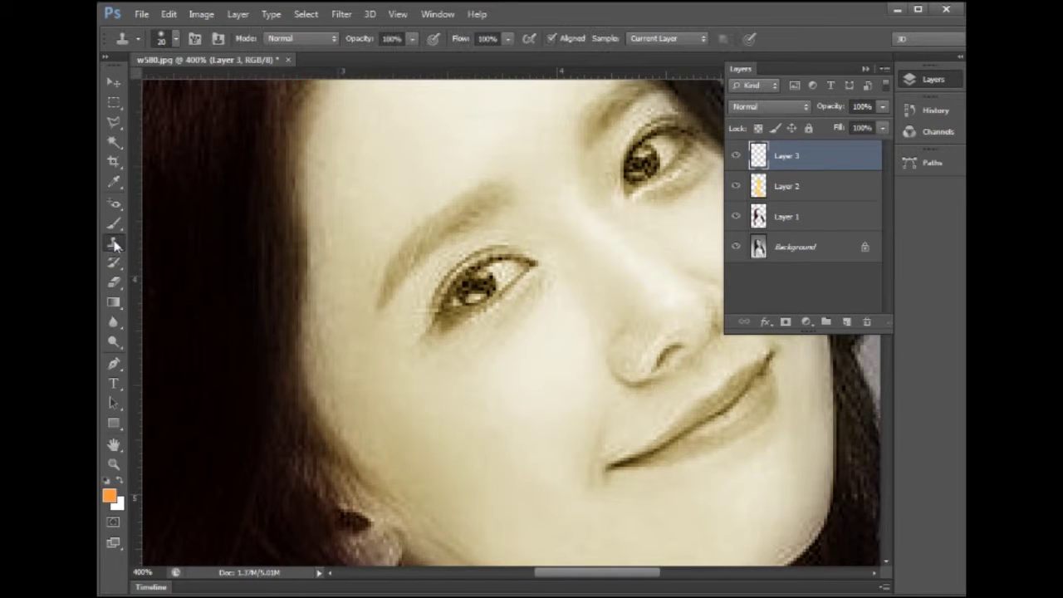
click(118, 179)
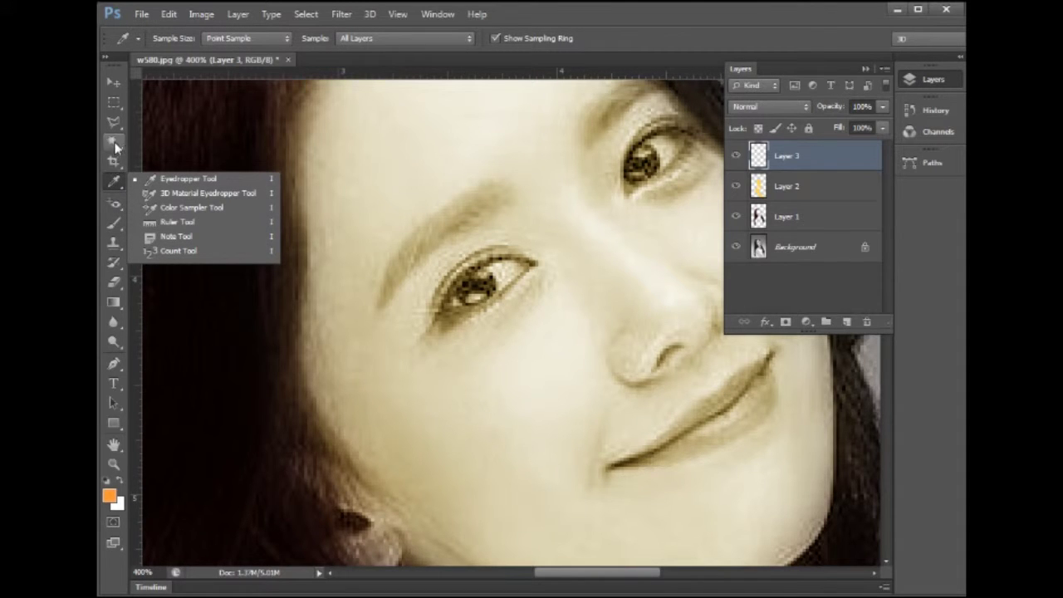
click(116, 225)
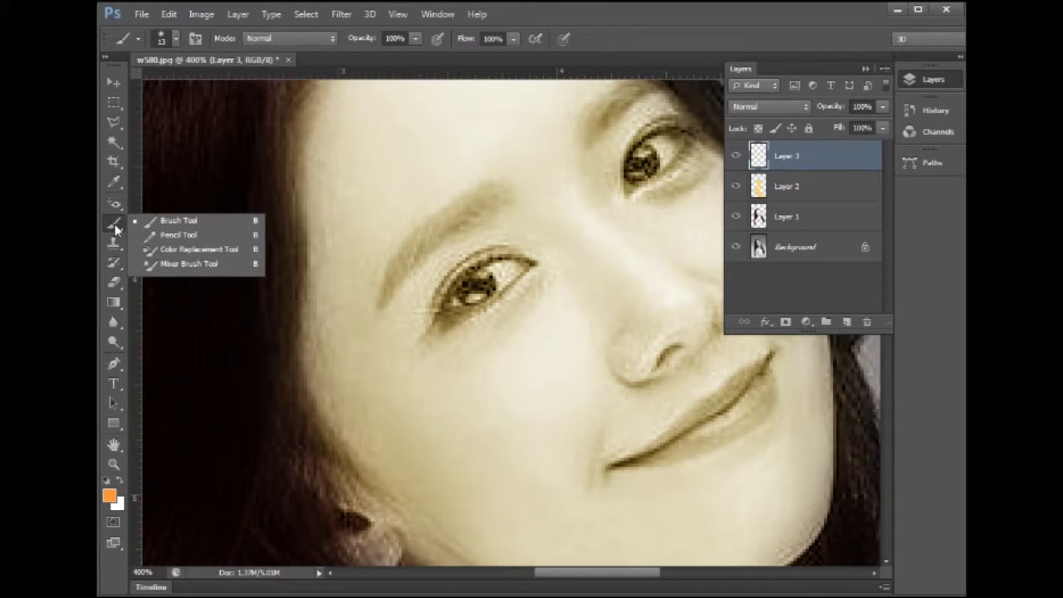
click(154, 224)
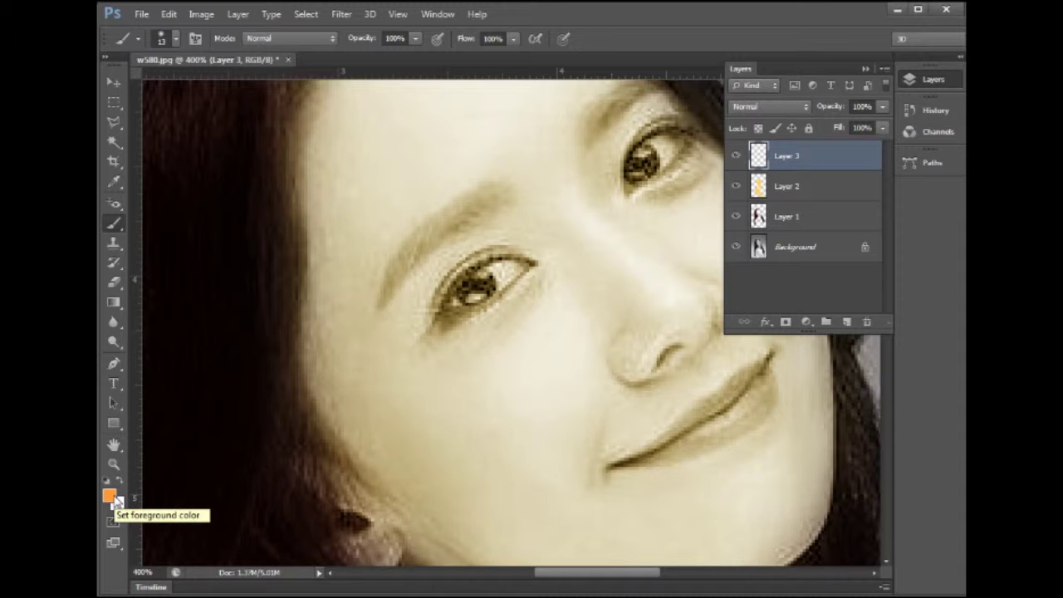
click(109, 496)
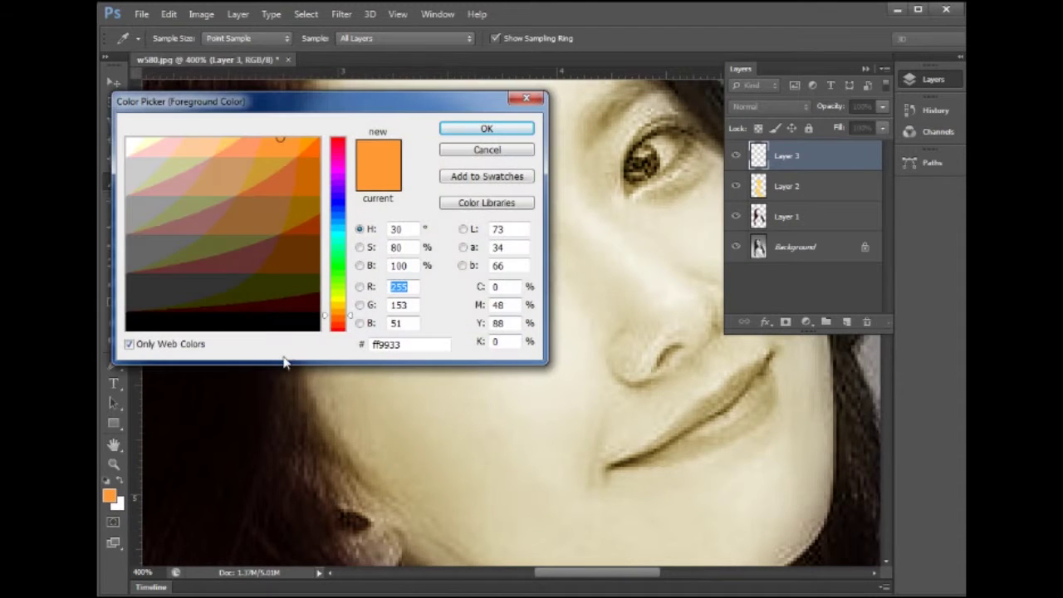
text(0)
click(465, 131)
key(b)
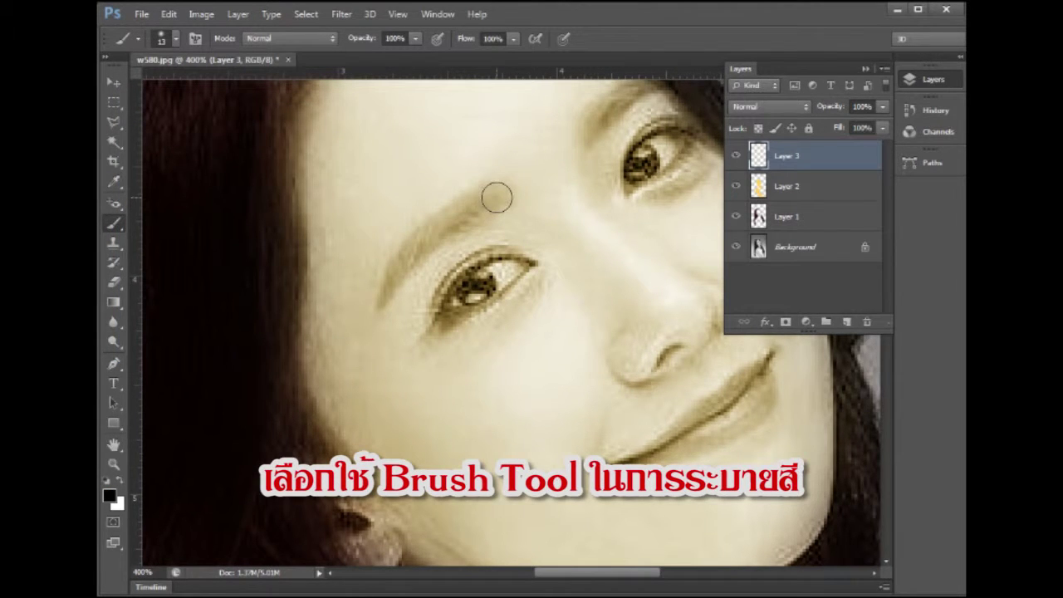
- Paint black over both eyebrows and eyelids
mouse_move(488, 196)
mouse_down()
mouse_move(397, 267)
mouse_move(384, 299)
mouse_up()
click(495, 198)
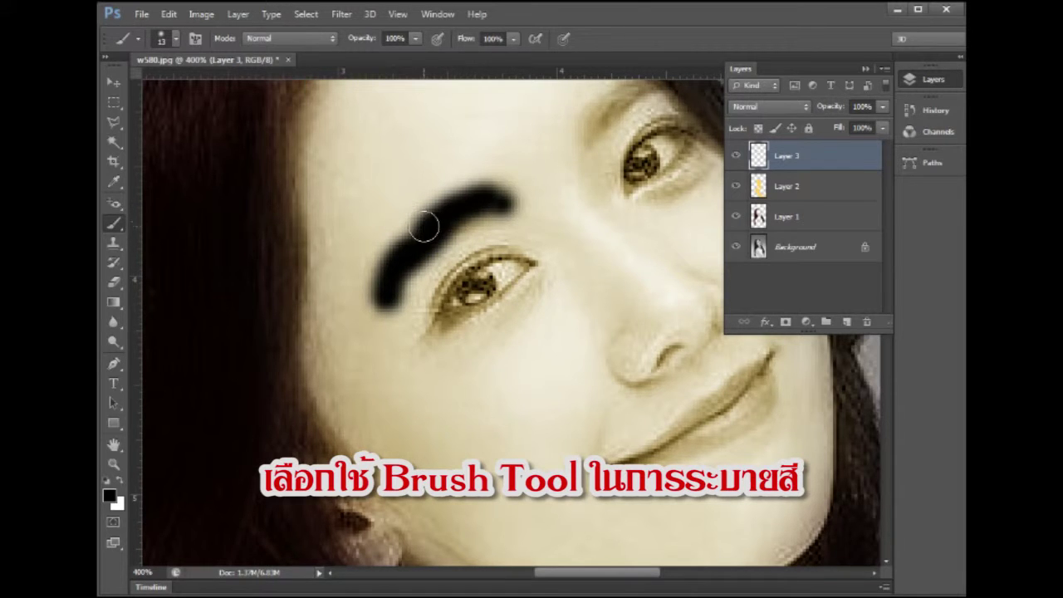
drag(422, 225, 415, 233)
mouse_move(527, 268)
mouse_down()
mouse_move(481, 259)
mouse_move(456, 279)
mouse_move(436, 324)
mouse_move(509, 280)
mouse_move(508, 268)
mouse_move(465, 285)
mouse_up()
drag(601, 199, 493, 286)
drag(545, 168, 475, 214)
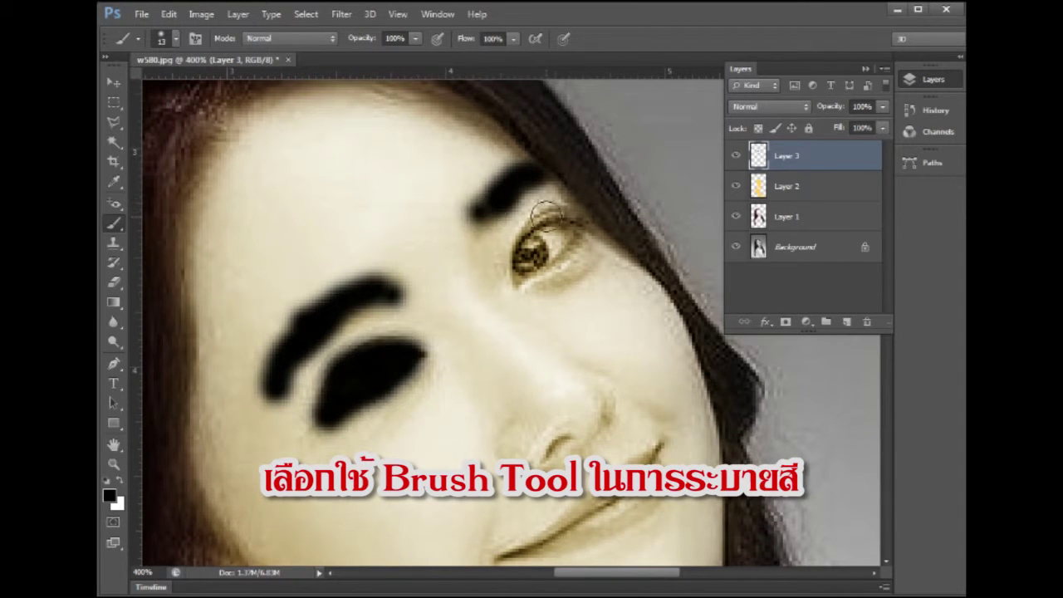
mouse_move(569, 212)
mouse_down()
mouse_move(519, 262)
mouse_move(523, 275)
mouse_move(554, 263)
mouse_move(572, 235)
mouse_move(537, 249)
mouse_up()
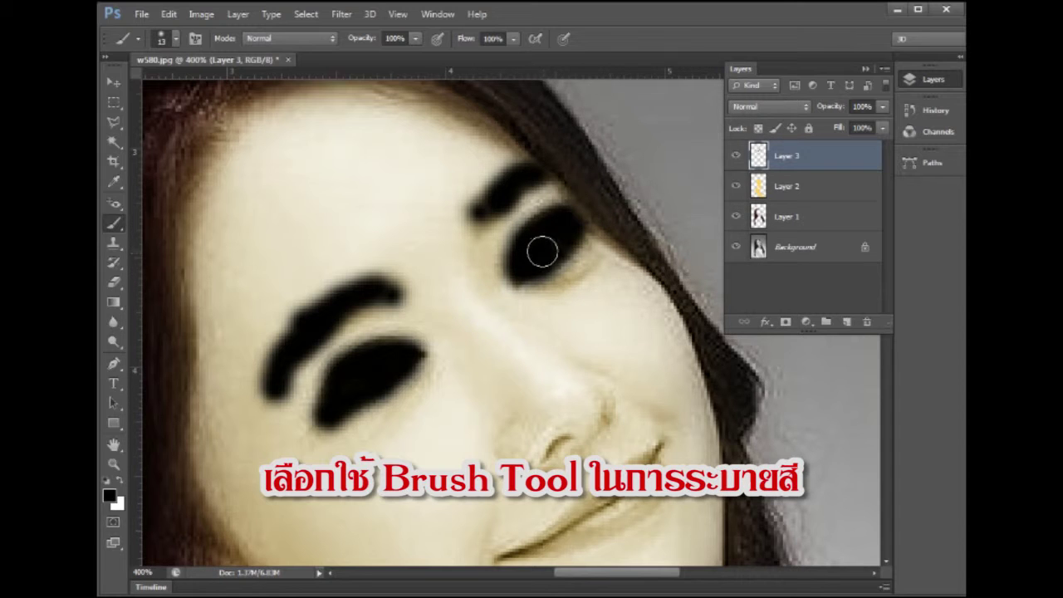
- Set Layer 3's blend mode to Soft Light
click(802, 106)
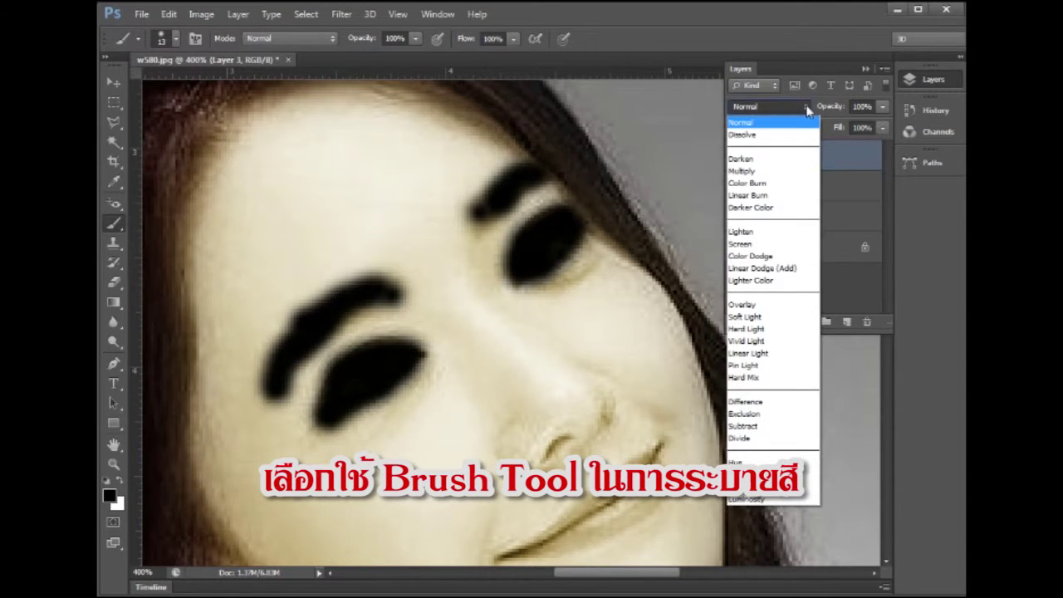
click(754, 318)
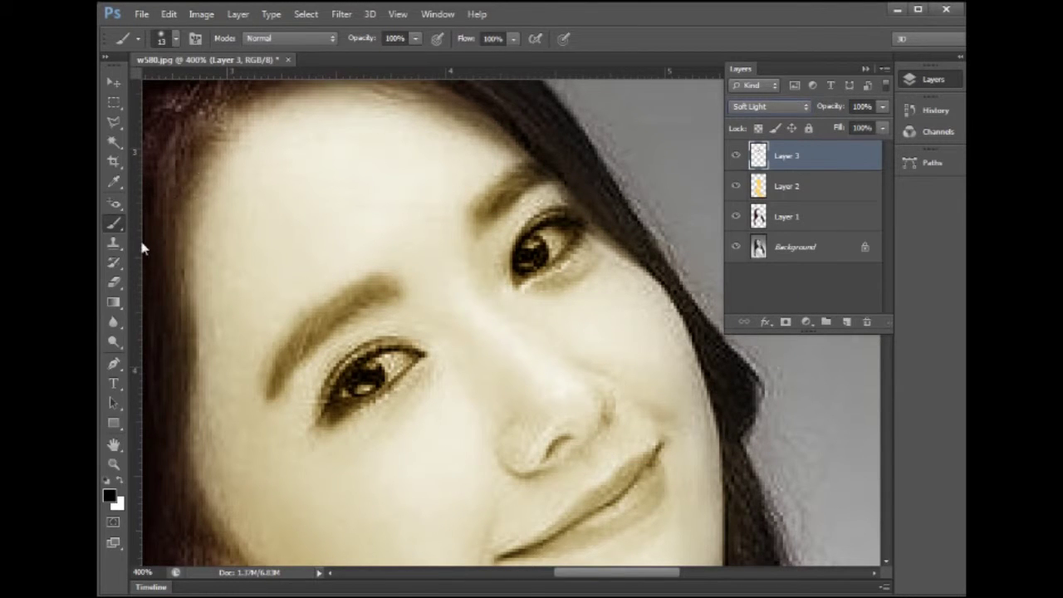
click(114, 282)
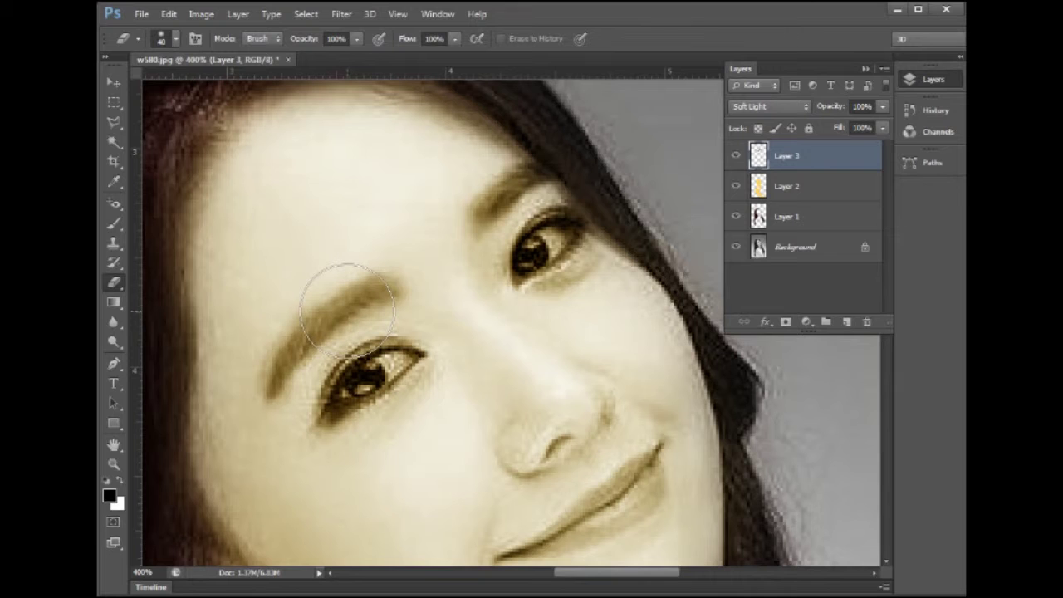
- Shrink the eraser to 15 px, pan down to the mouth and chin, and select Layer 3
key(bracketleft)
key(bracketleft)
key(bracketleft)
key(bracketleft)
key(bracketleft)
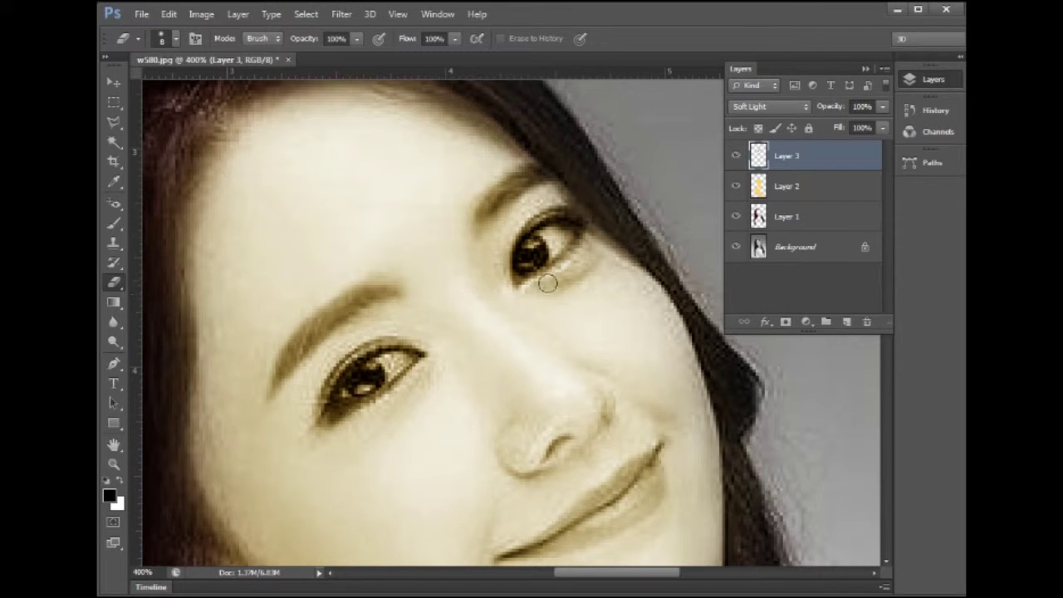
mouse_move(484, 368)
mouse_down()
mouse_move(498, 329)
mouse_move(463, 323)
mouse_move(465, 358)
mouse_move(462, 294)
mouse_move(467, 312)
mouse_up()
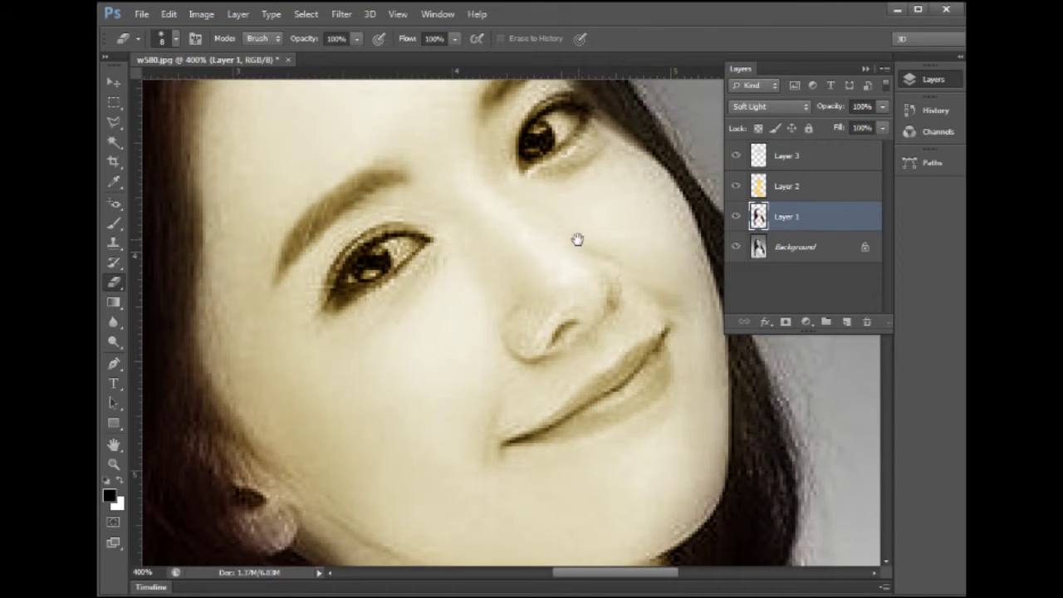
mouse_move(577, 238)
mouse_down()
mouse_move(582, 408)
mouse_move(498, 283)
mouse_move(491, 301)
mouse_move(506, 326)
mouse_move(533, 330)
mouse_up()
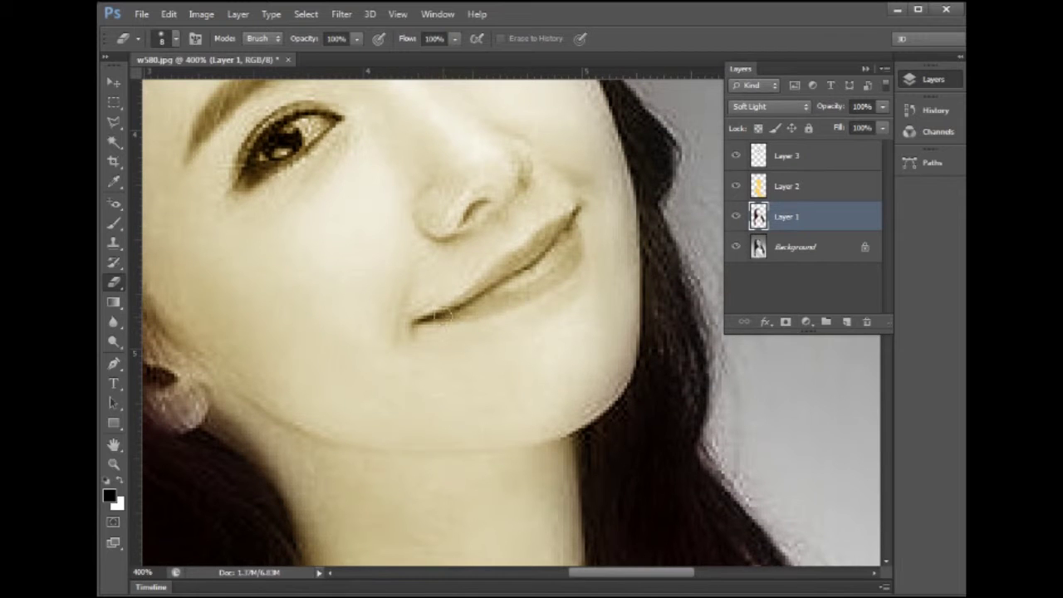
click(810, 159)
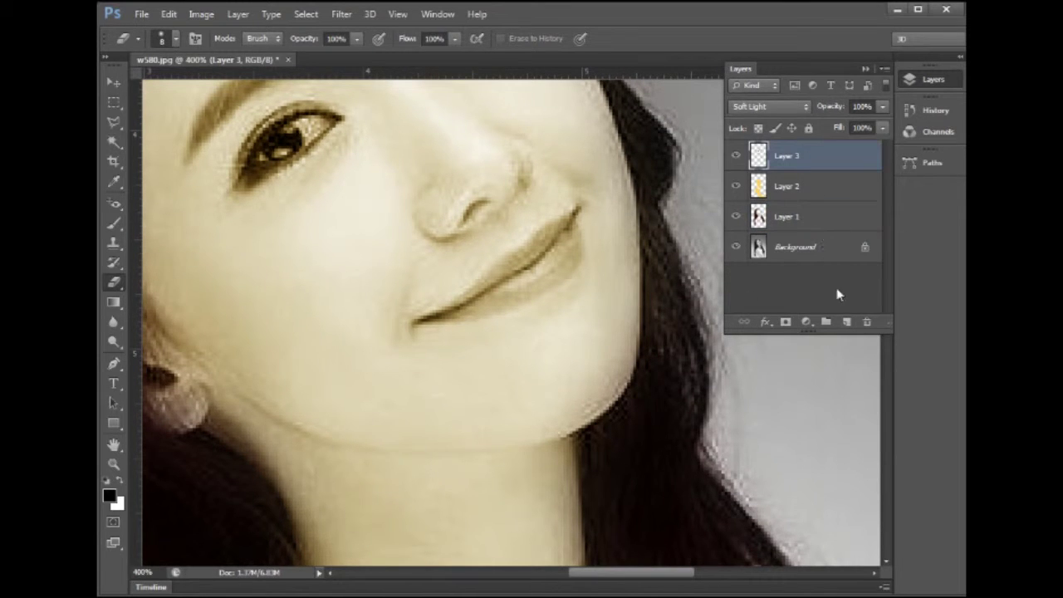
- Add a new Layer 4 and pick a deep red brush colour
click(848, 323)
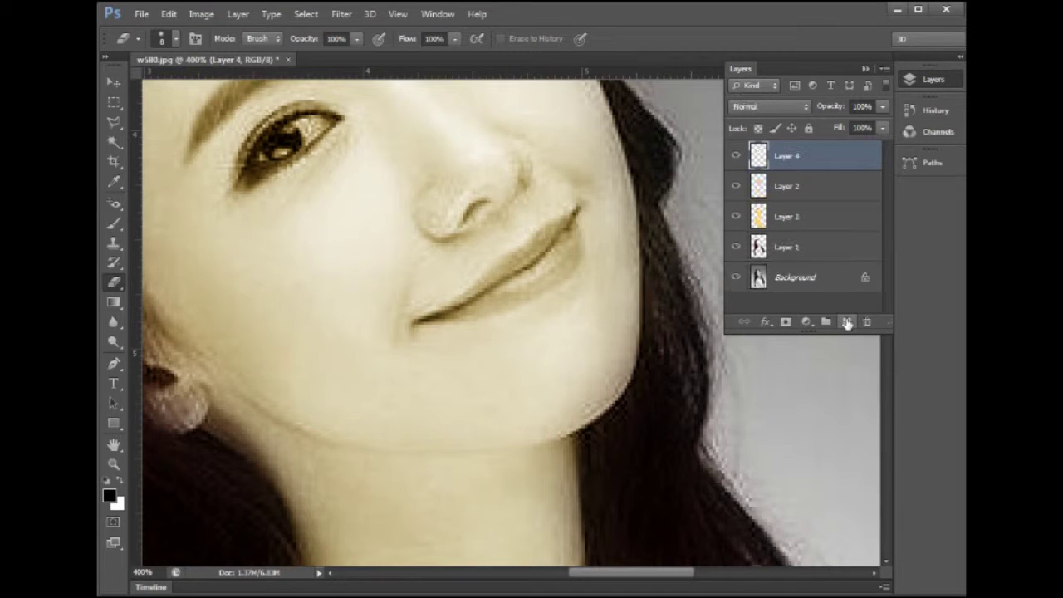
click(111, 497)
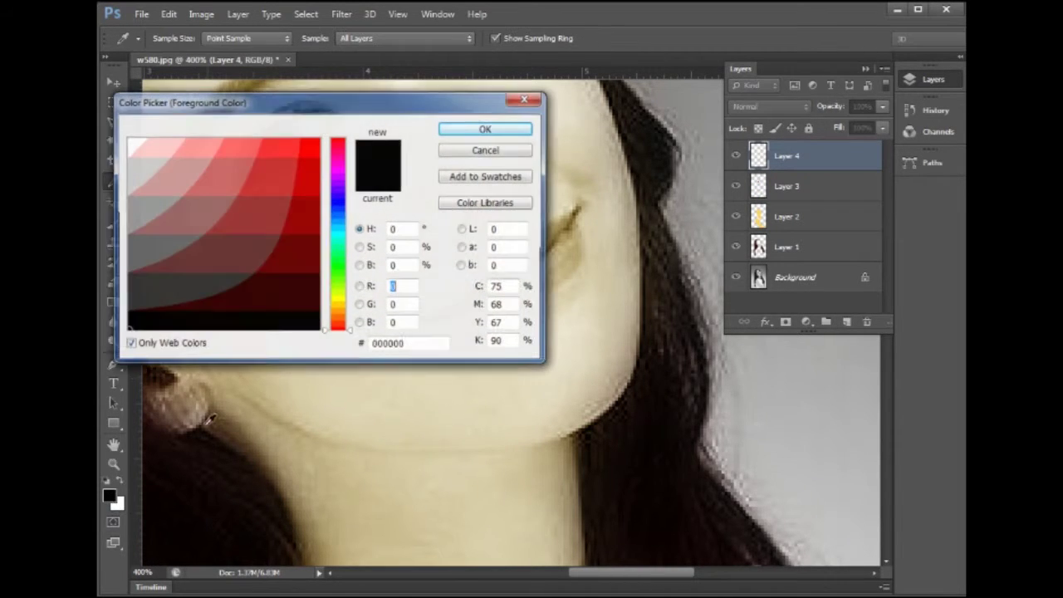
click(313, 225)
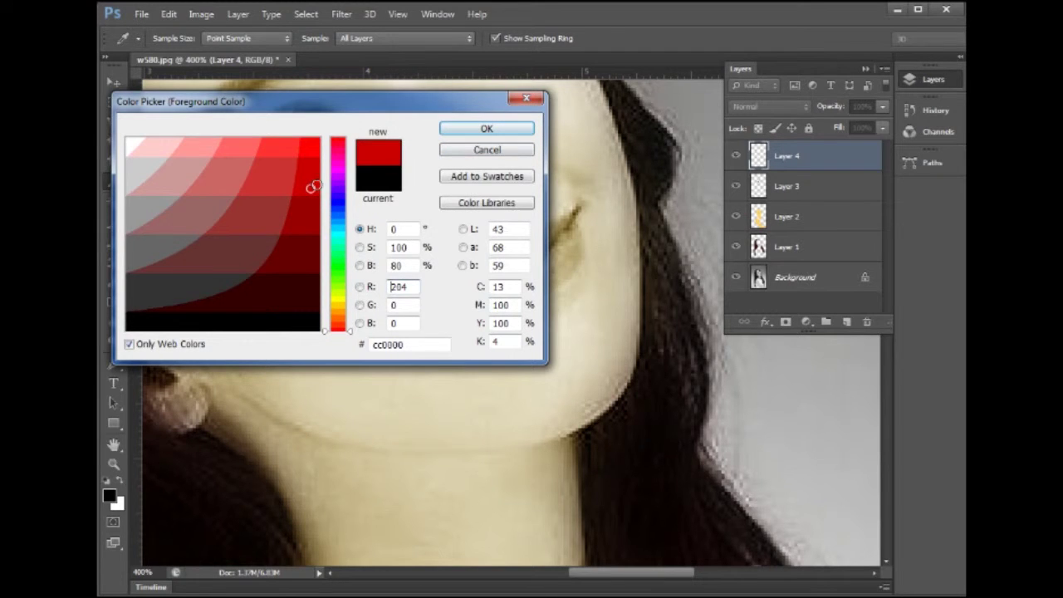
click(515, 129)
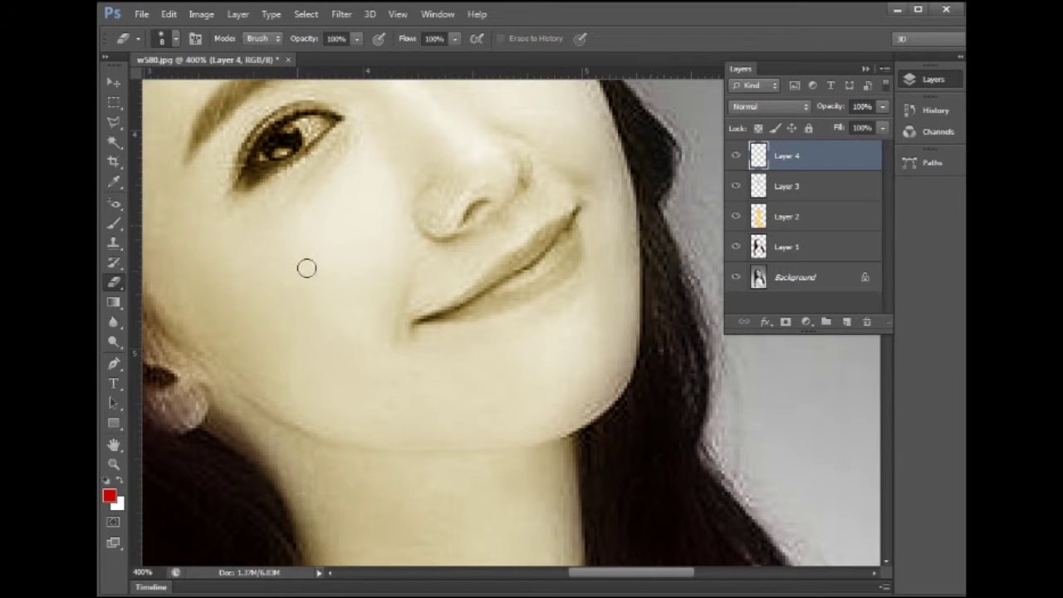
click(114, 223)
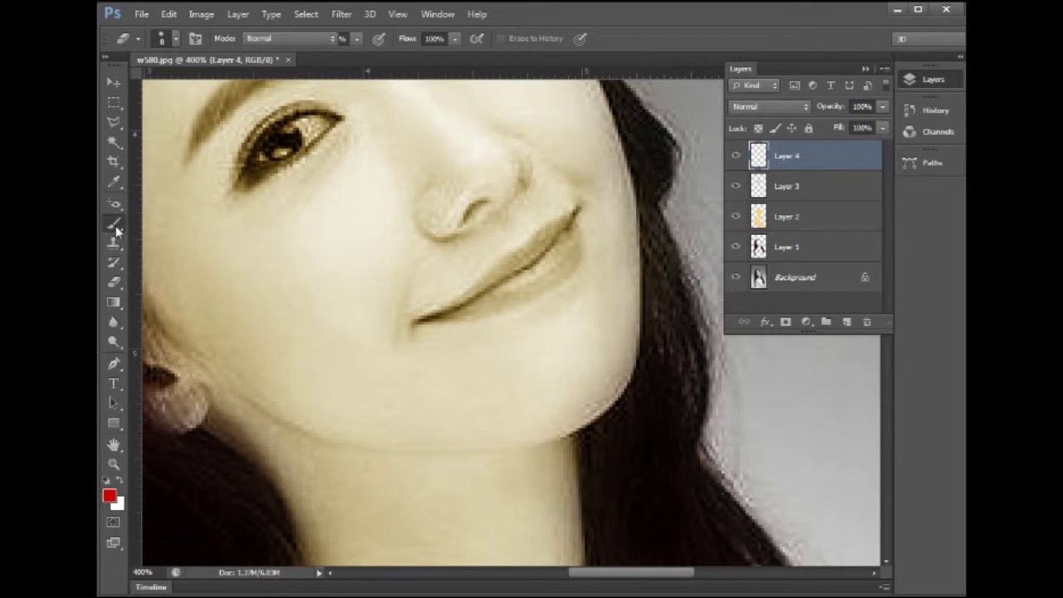
- Paint the lips red to both corners and blend Layer 4 as Soft Light
mouse_move(577, 213)
mouse_down()
mouse_move(459, 311)
mouse_move(421, 328)
mouse_up()
drag(571, 253, 547, 288)
mouse_move(482, 315)
mouse_down()
mouse_move(518, 280)
mouse_move(418, 325)
mouse_up()
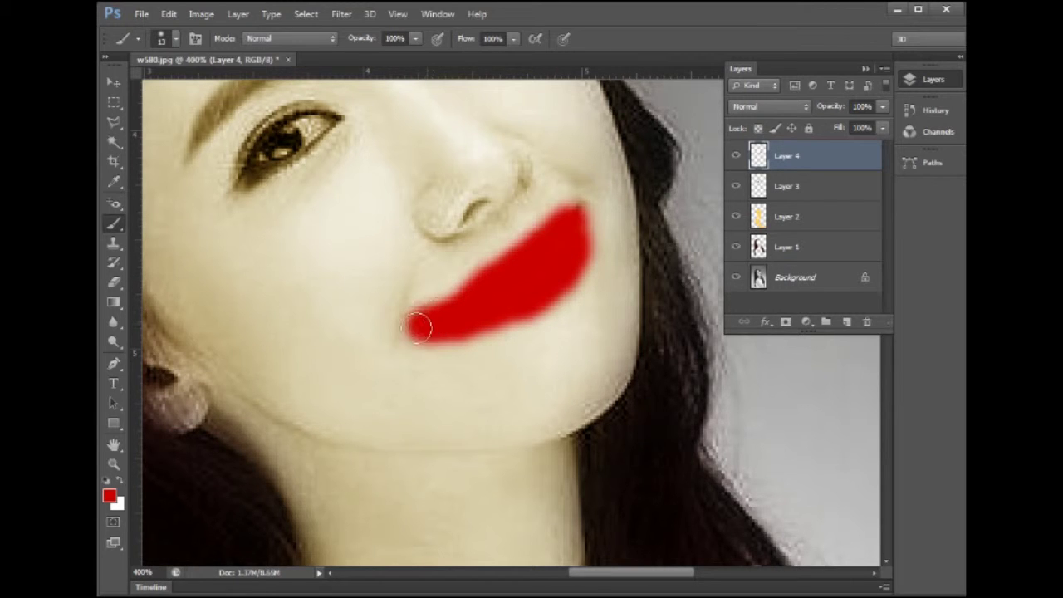
drag(577, 194, 566, 237)
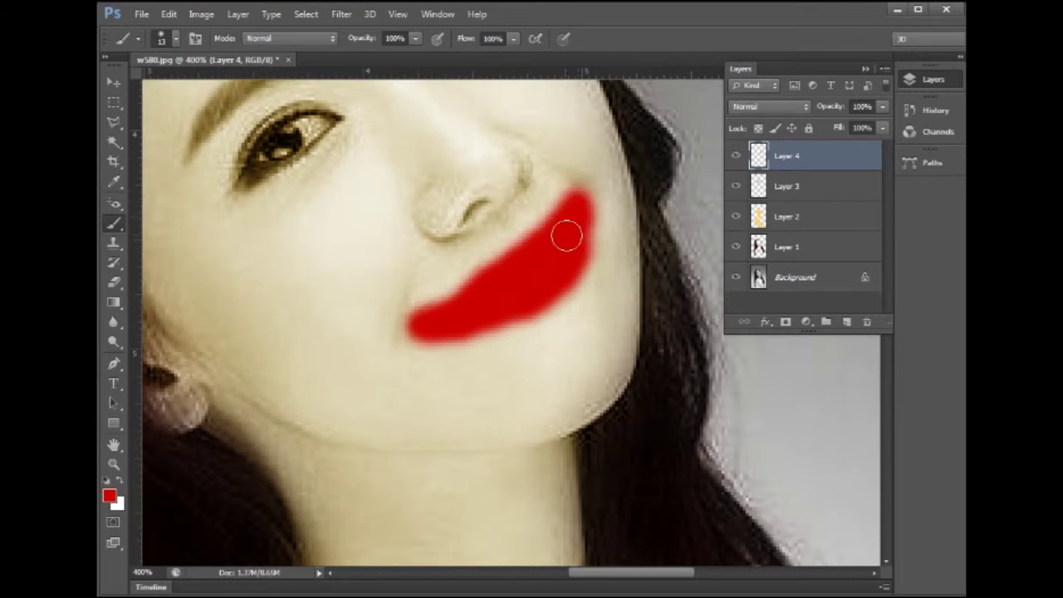
click(803, 109)
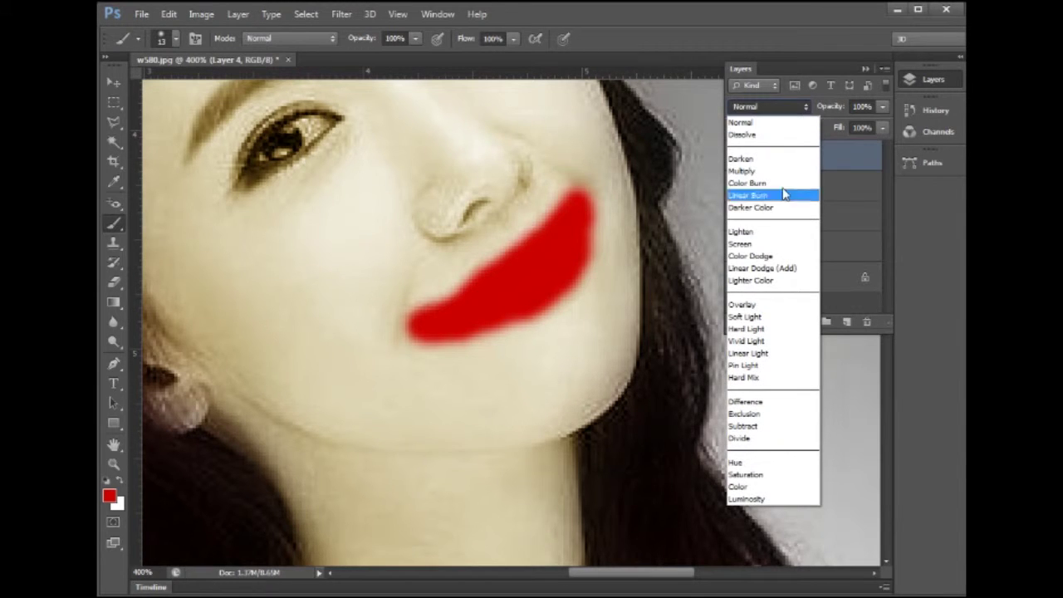
click(743, 316)
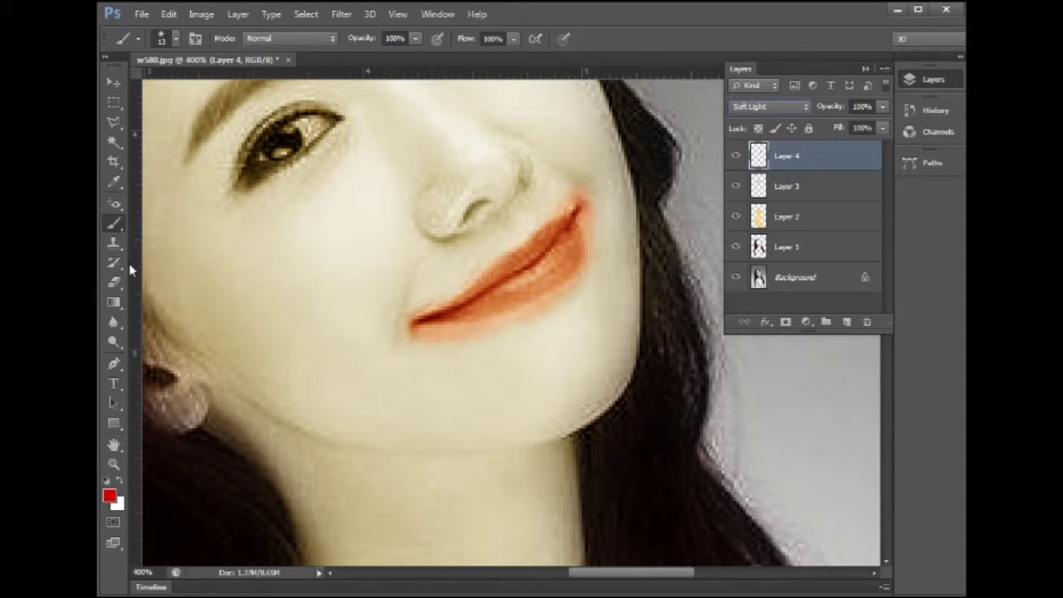
- Erase the orange spill along the upper lip edge and lip corners
click(114, 282)
mouse_move(588, 201)
mouse_down()
mouse_move(584, 288)
mouse_move(557, 306)
mouse_move(473, 338)
mouse_move(389, 336)
mouse_up()
drag(593, 192, 575, 195)
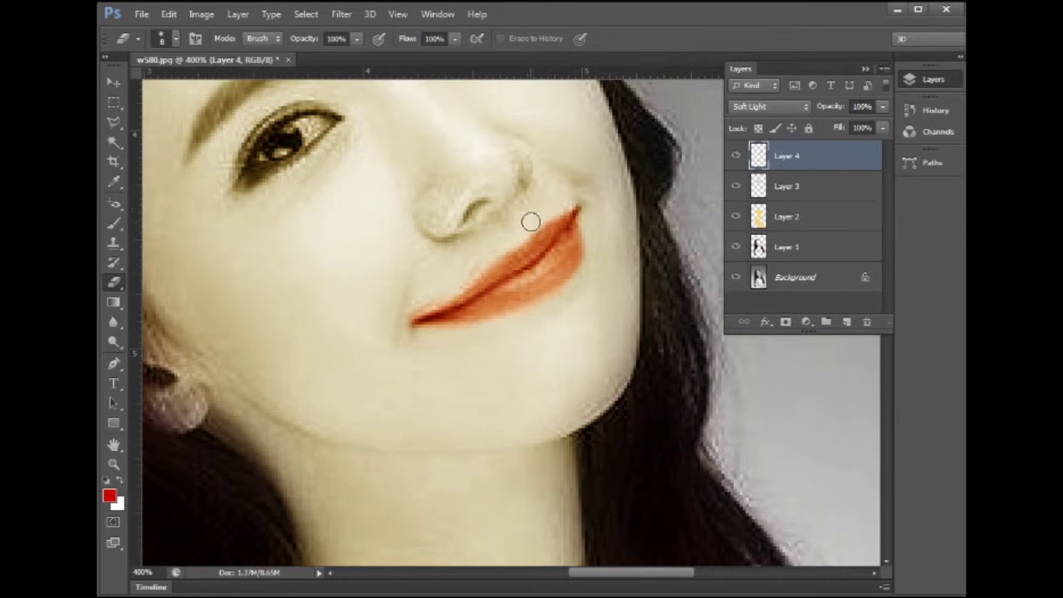
drag(511, 235, 413, 310)
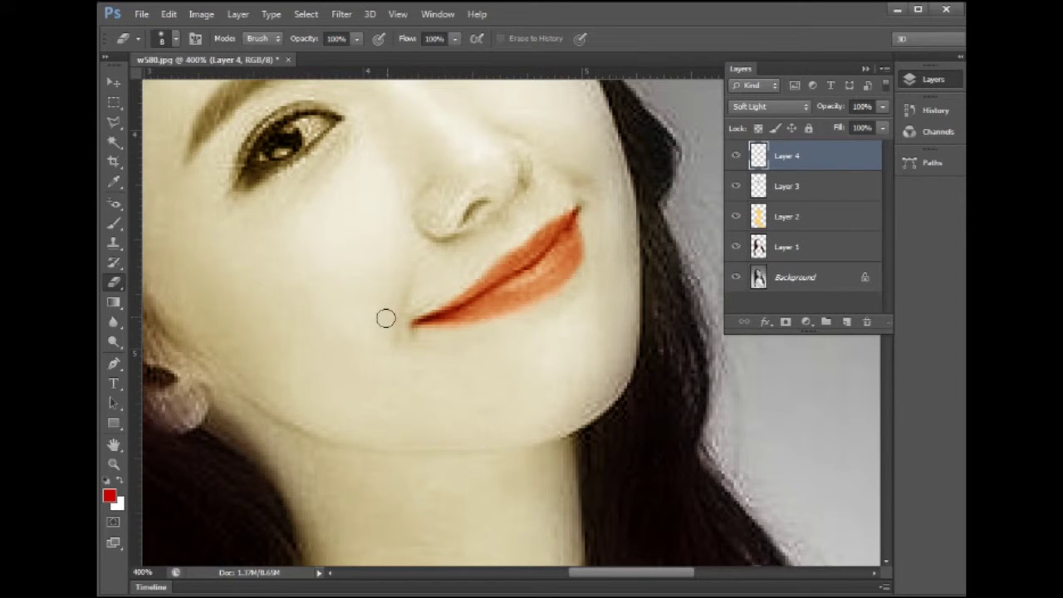
- Select Layer 2, set a roughly 50 px brush, and add a new empty Layer 5
click(806, 217)
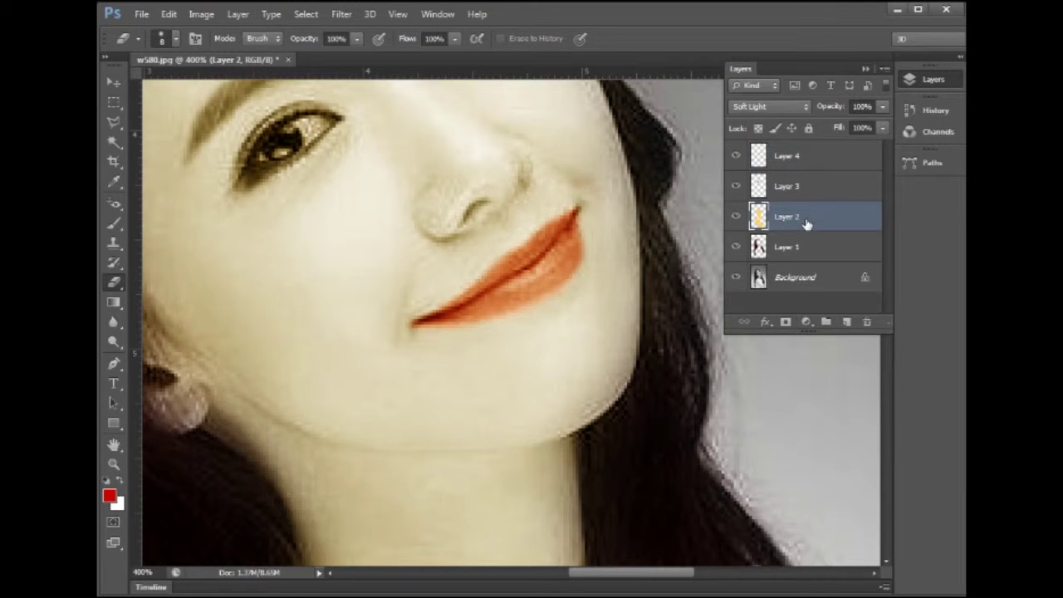
drag(430, 160, 482, 276)
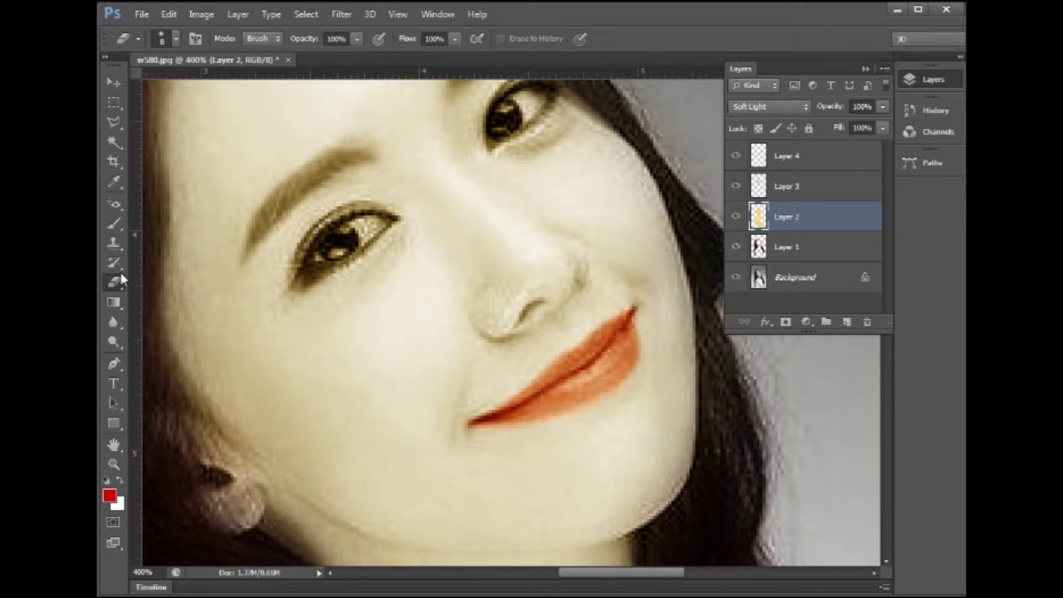
click(113, 223)
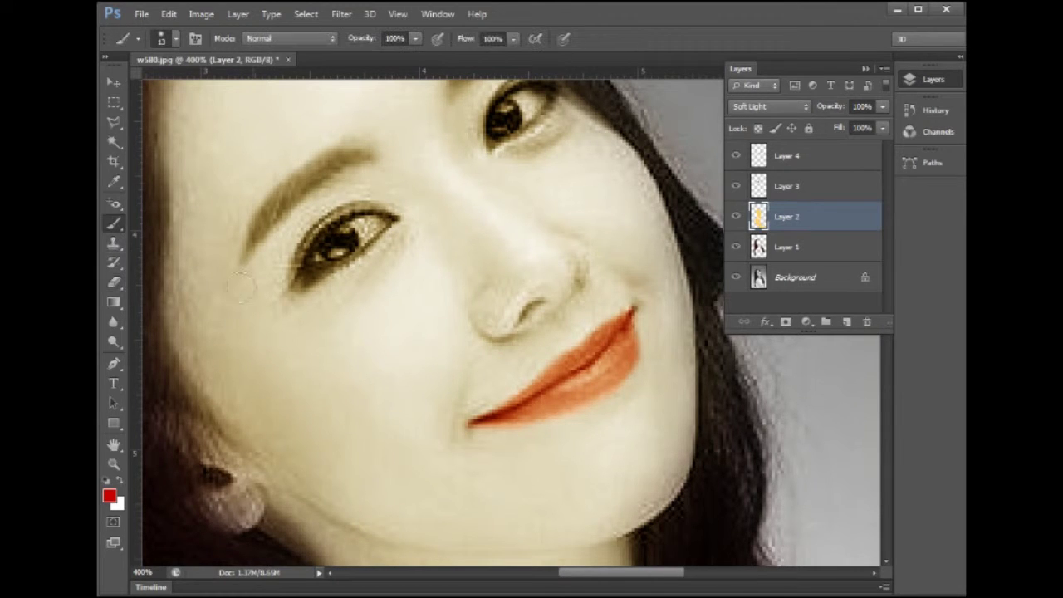
key(bracketright)
key(bracketright)
key(bracketright)
key(bracketright)
key(ctrl+shift+alt+n)
- Dab red blush on both cheeks on Layer 5 and blend it as Soft Light
click(395, 333)
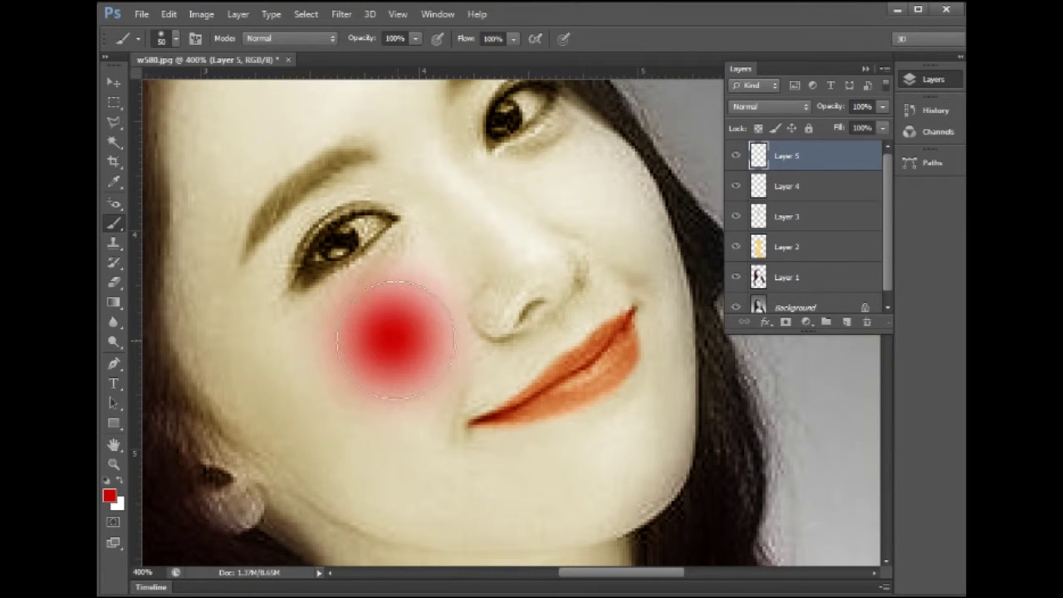
click(599, 191)
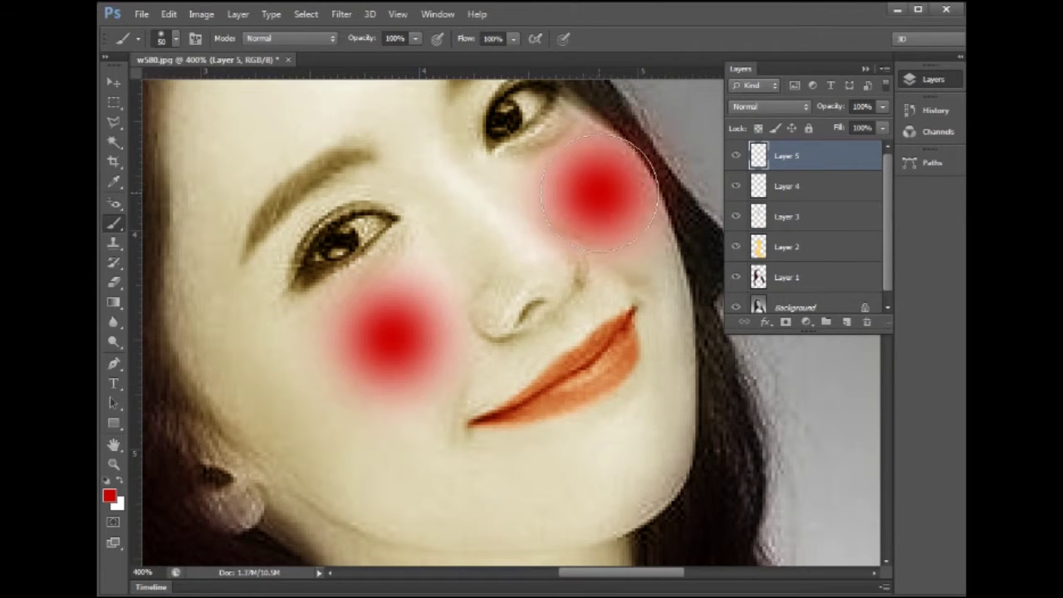
click(797, 108)
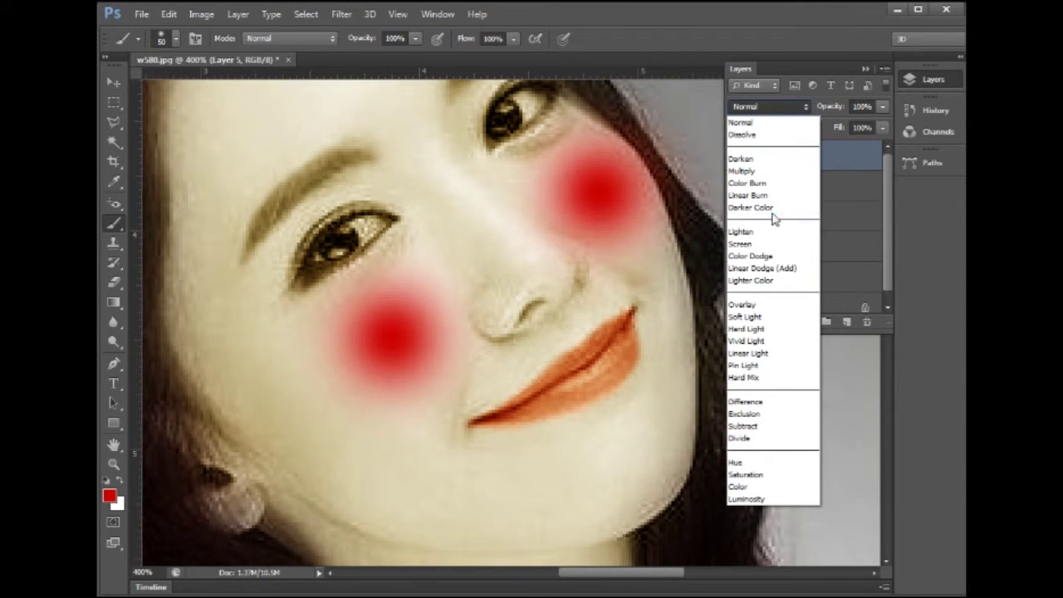
click(752, 316)
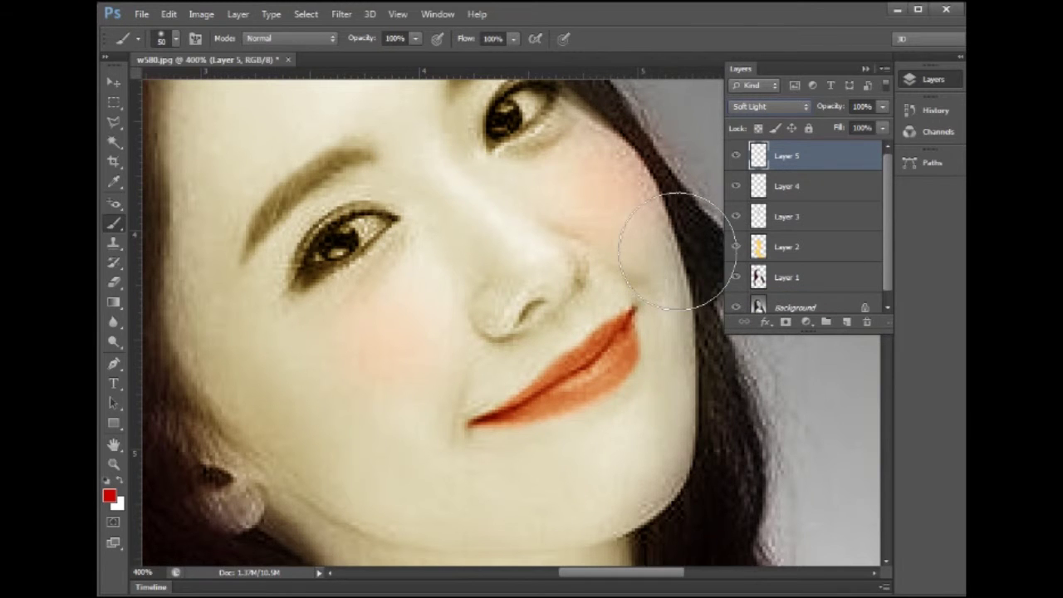
drag(631, 253, 590, 286)
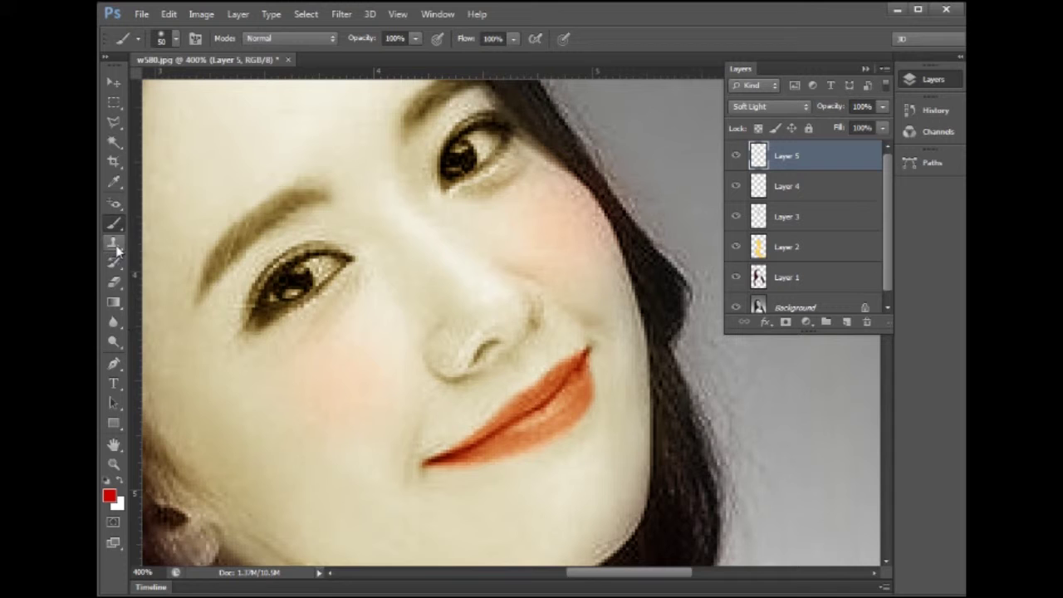
click(117, 286)
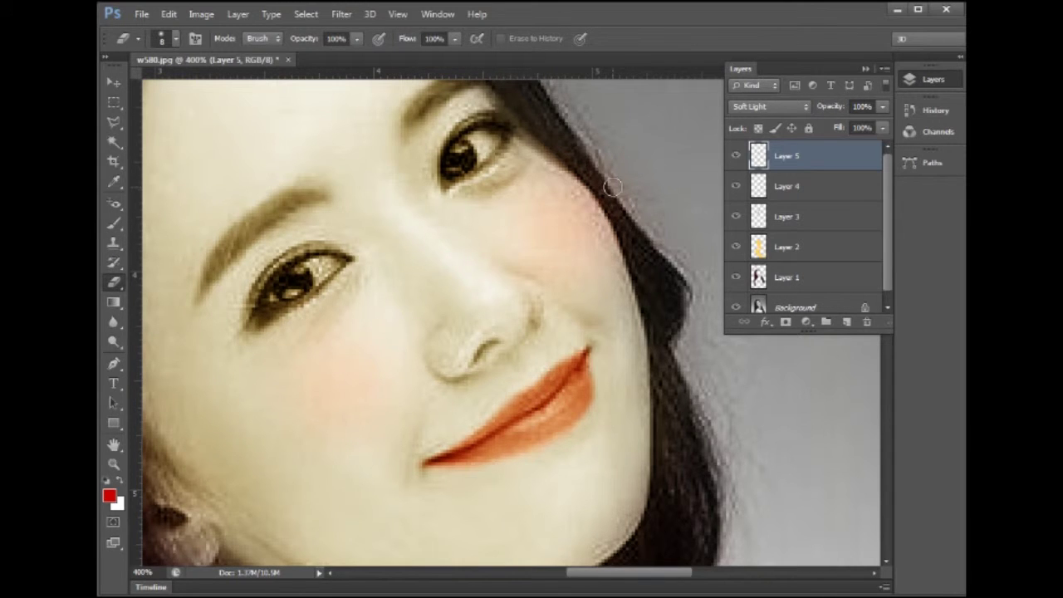
- Erase stray blush along the hair edge with a larger eraser, then duplicate Layer 5
key(bracketright)
key(bracketright)
drag(636, 208, 563, 161)
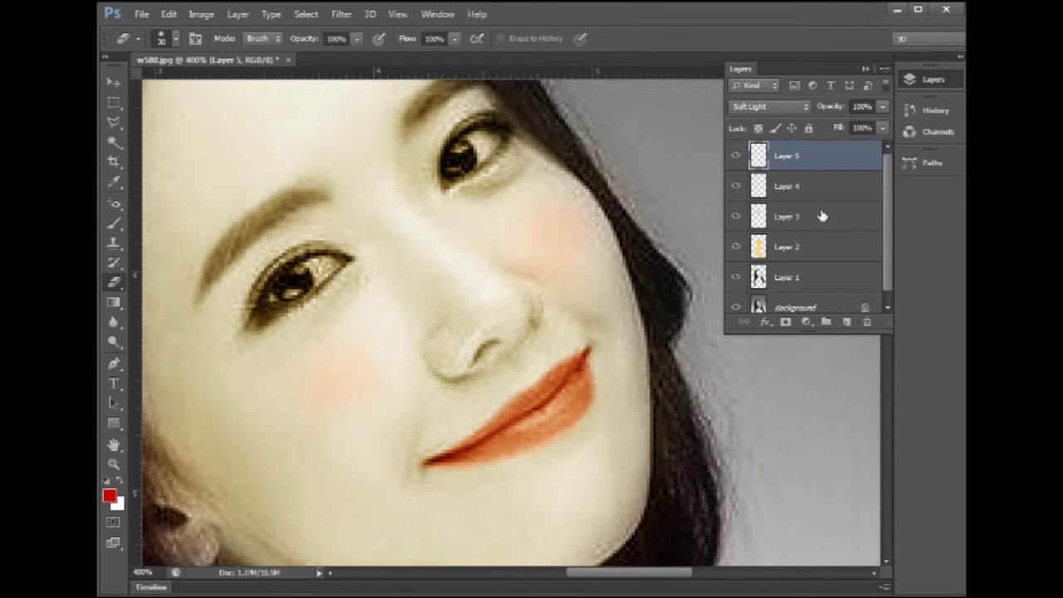
drag(812, 156, 848, 322)
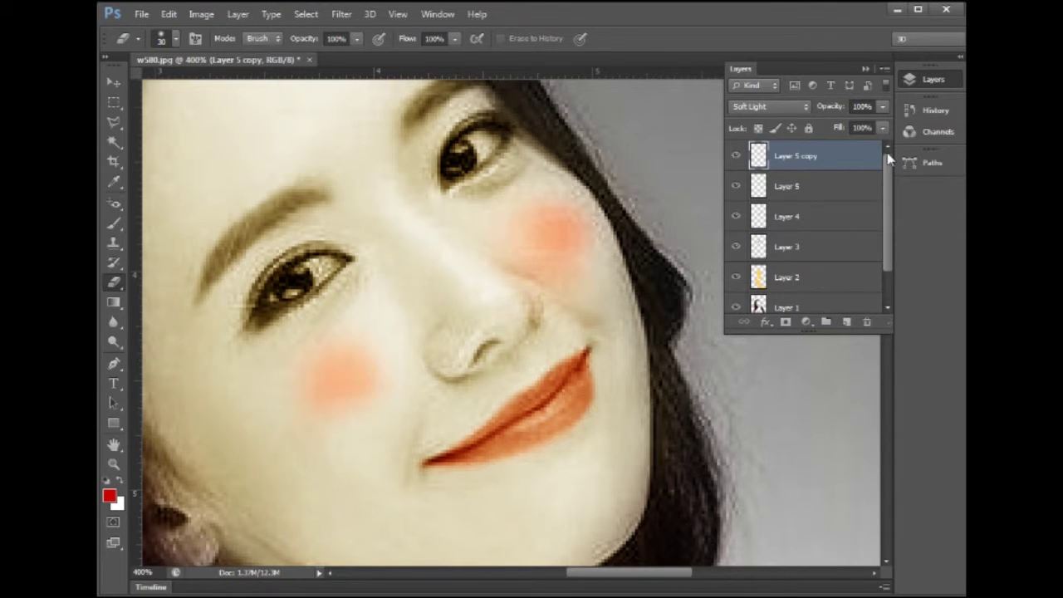
- Set the Layer 5 copy opacity to 25%
click(872, 106)
text(25)
key(Return)
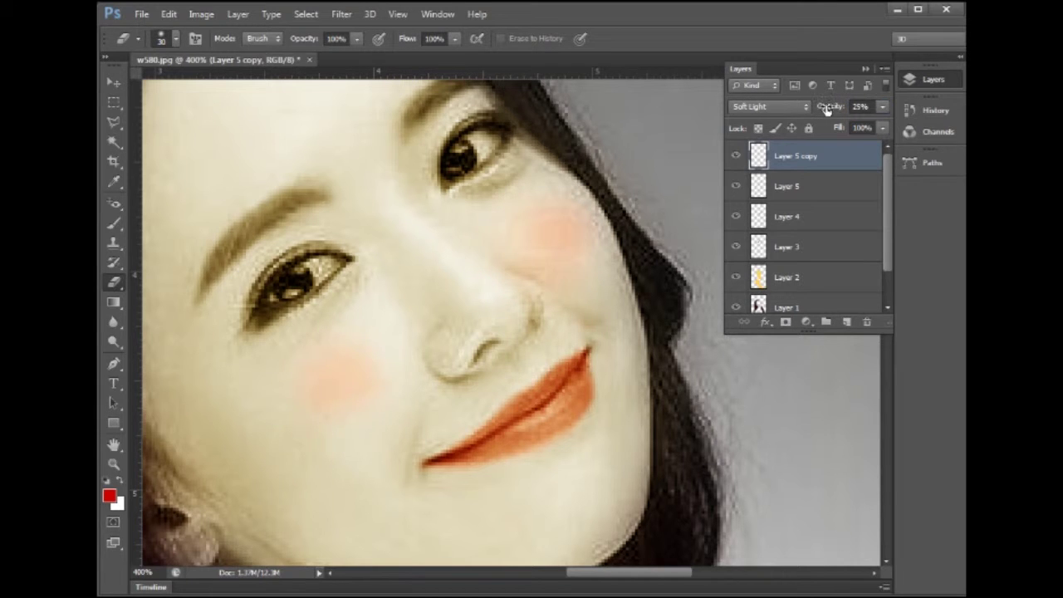
- Set the layer fill to 25%, dismissing the invalid-entry error dialogs
click(864, 127)
key(BackSpace)
key(Return)
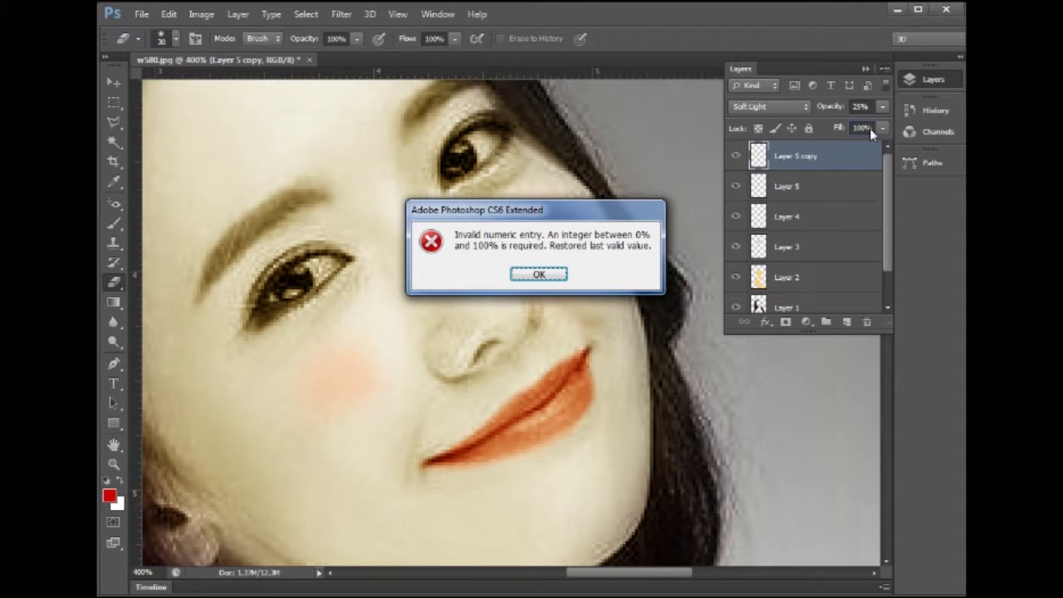
click(539, 274)
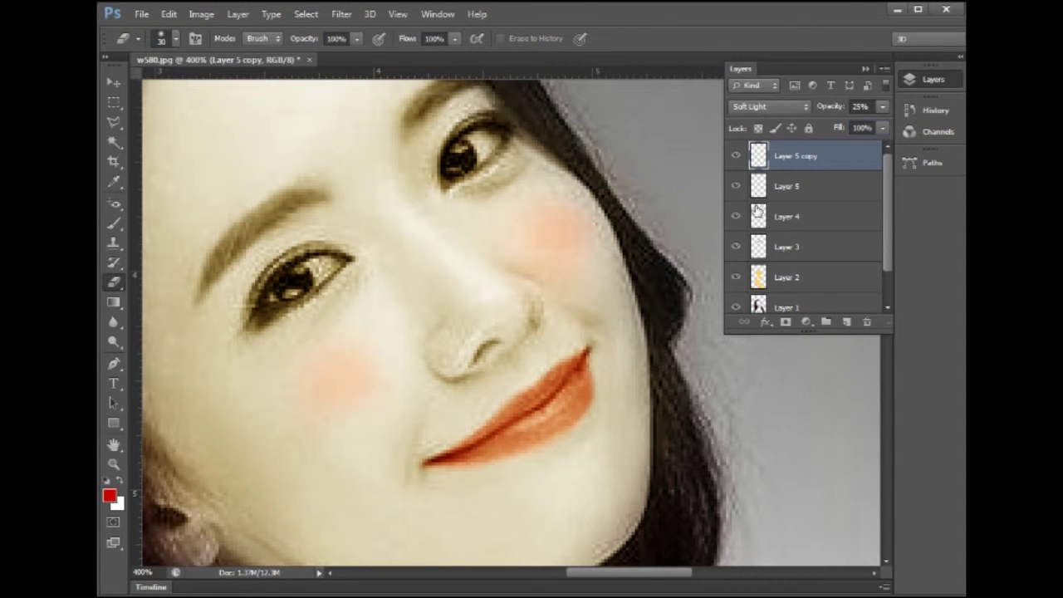
click(864, 127)
key(Return)
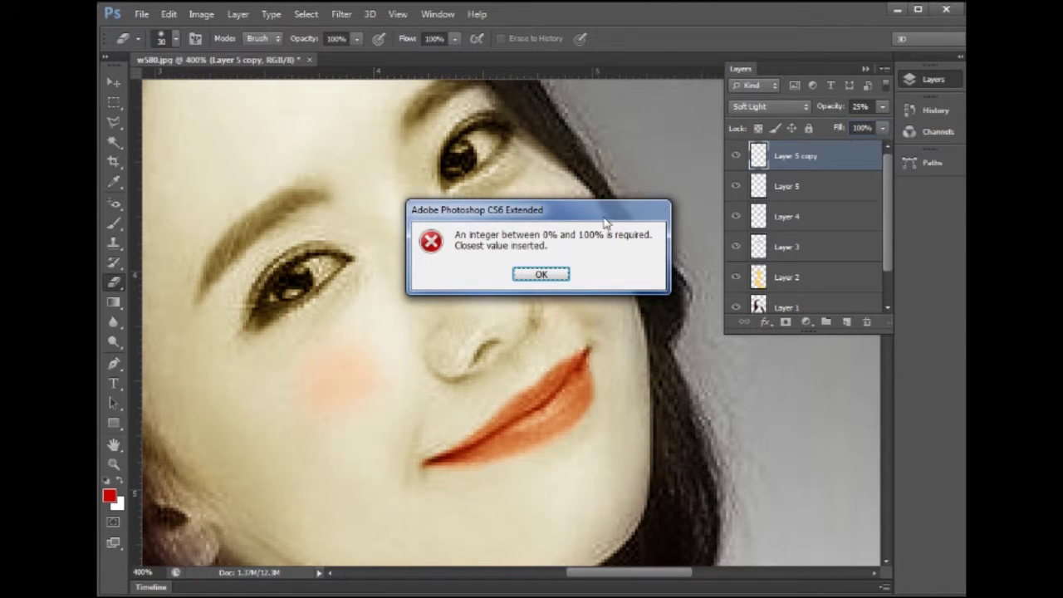
click(545, 280)
click(871, 127)
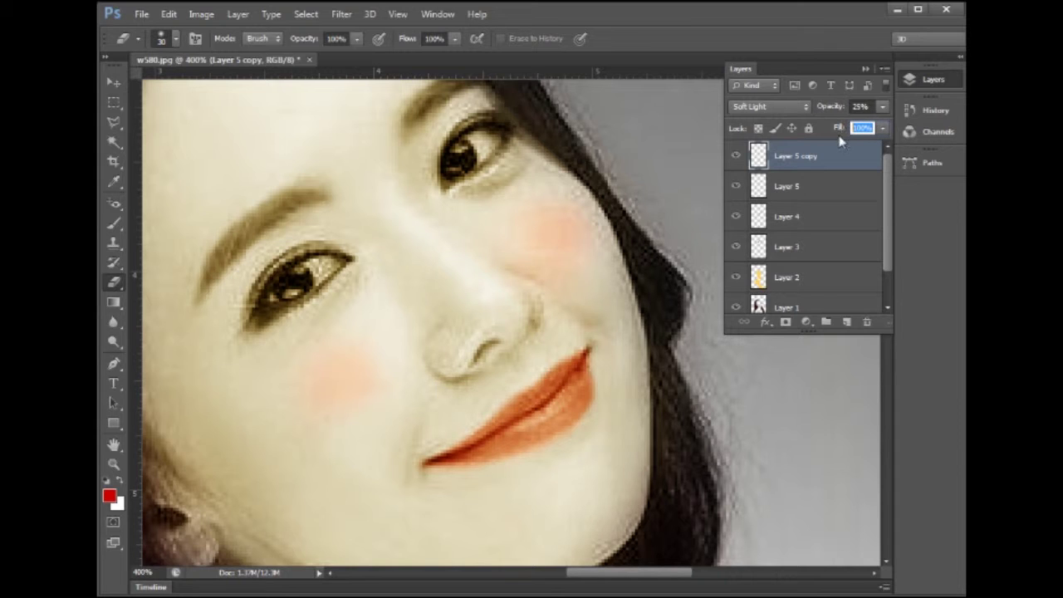
text(25)
key(Return)
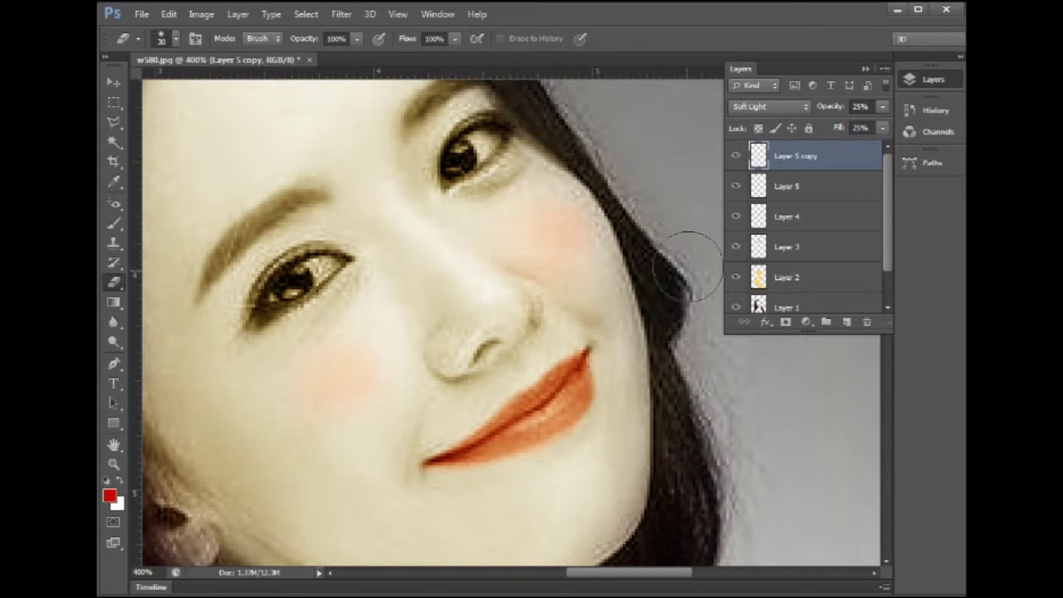
- Zoom out to check the softened blush on the whole face, then zoom back in
key(ctrl+minus)
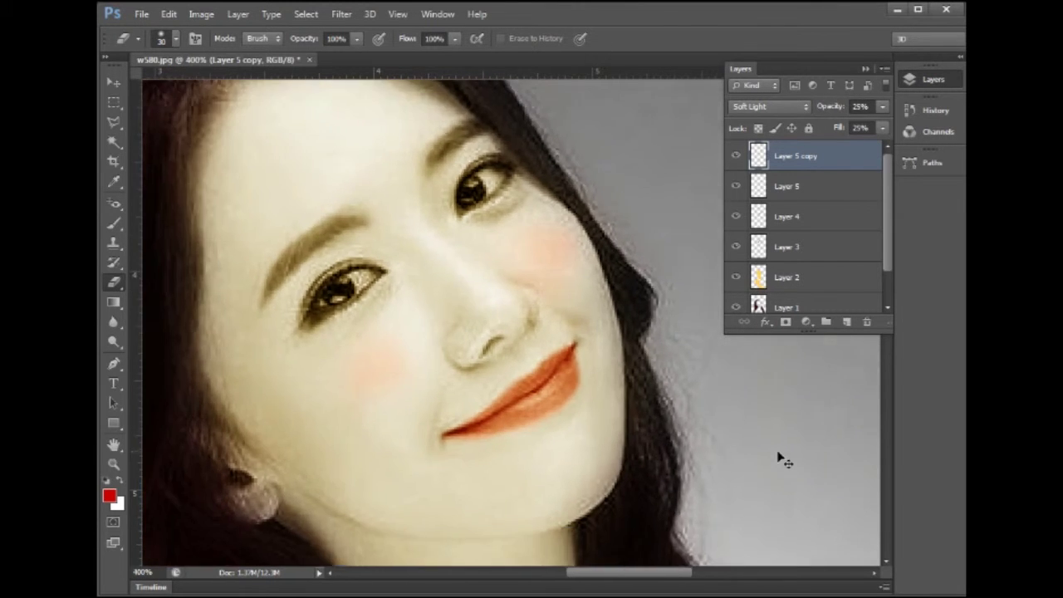
key(ctrl+minus)
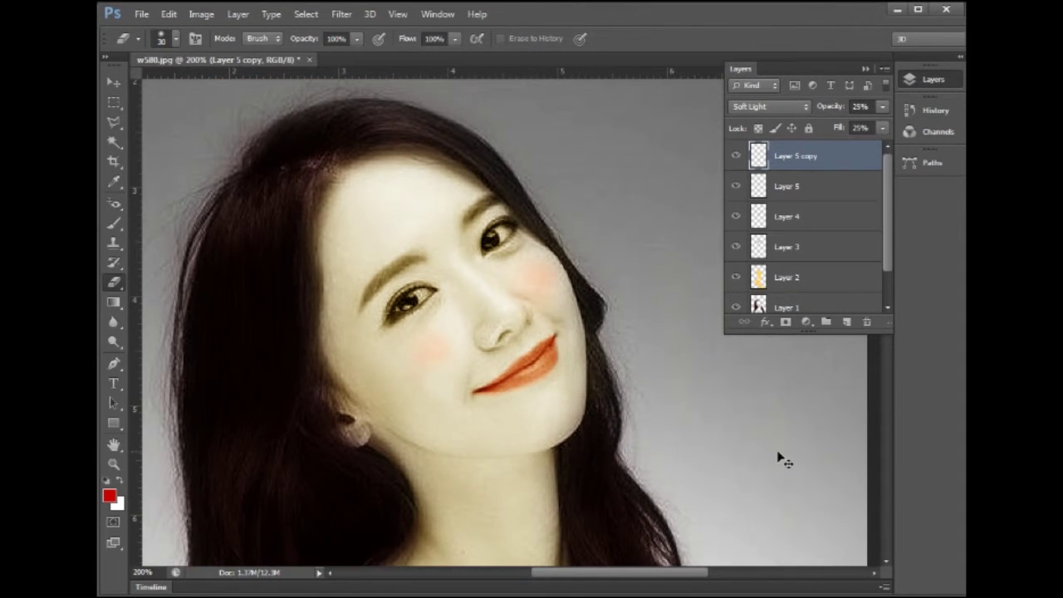
key(ctrl+plus)
key(ctrl+plus)
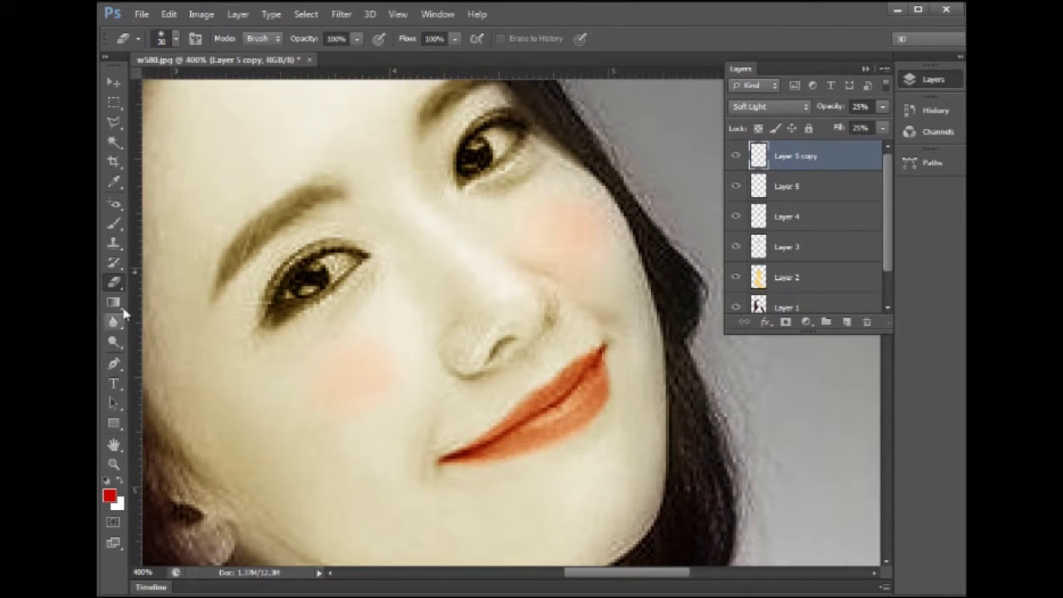
- Try cloning over the cheek with a 60 px Clone Stamp and dismiss the missing-source error
click(115, 244)
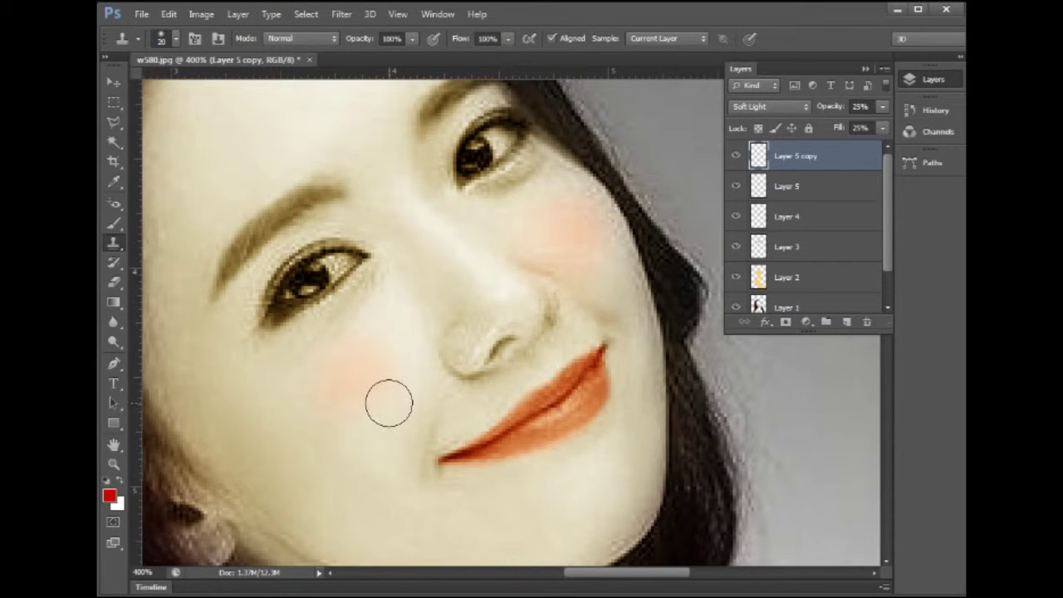
key(bracketright)
key(bracketright)
key(bracketright)
key(bracketright)
click(354, 386)
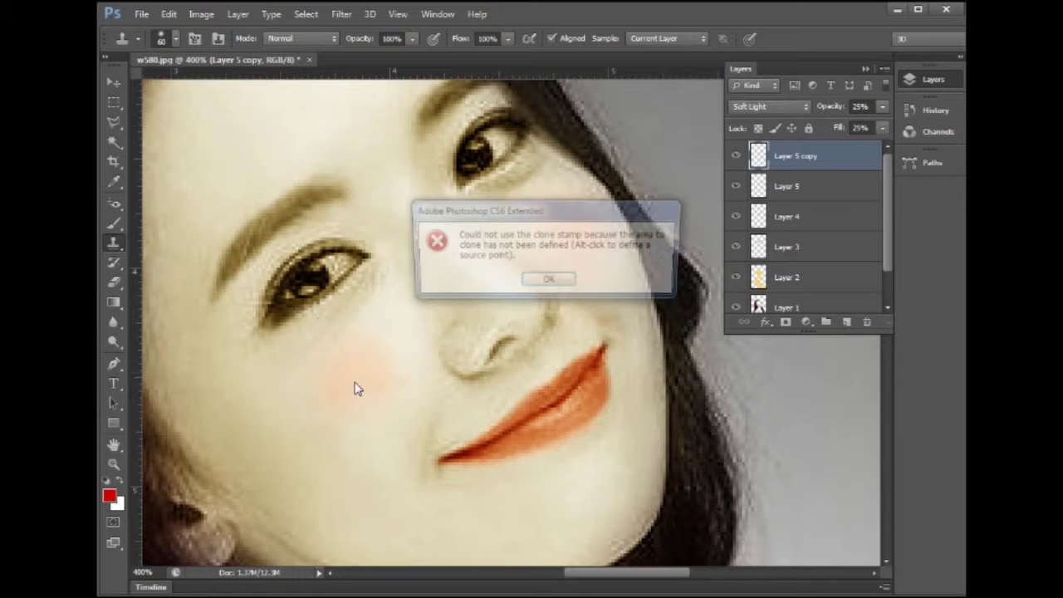
click(549, 283)
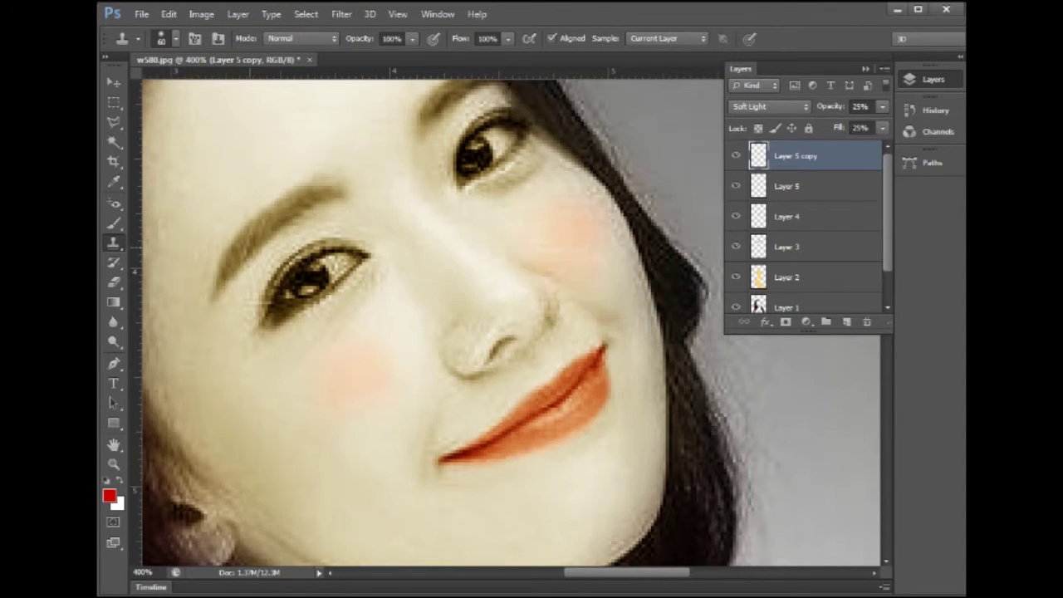
- Paint soft pink blush on the left cheek with the Brush, enlarged to 70
click(114, 223)
drag(382, 312, 363, 351)
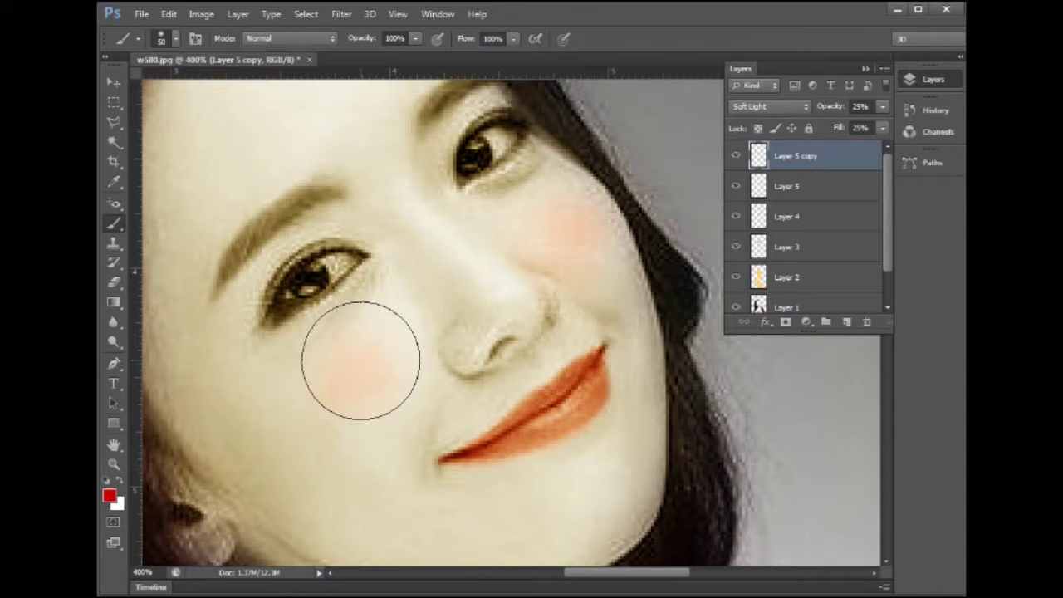
key(bracketright)
key(bracketright)
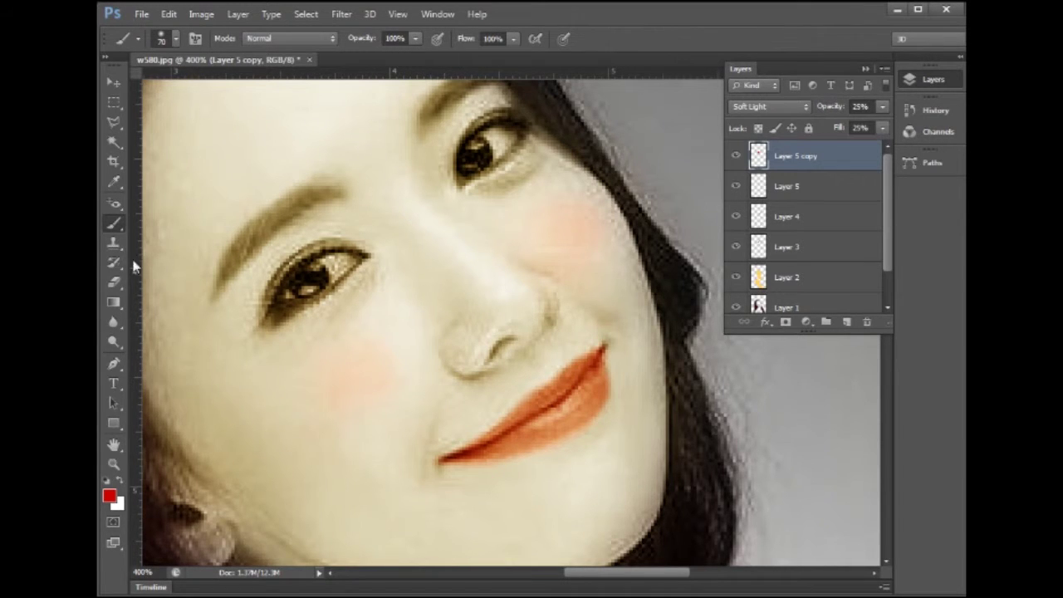
right_click(116, 226)
click(178, 221)
- Set the blush layer's blending mode back to Normal
click(770, 106)
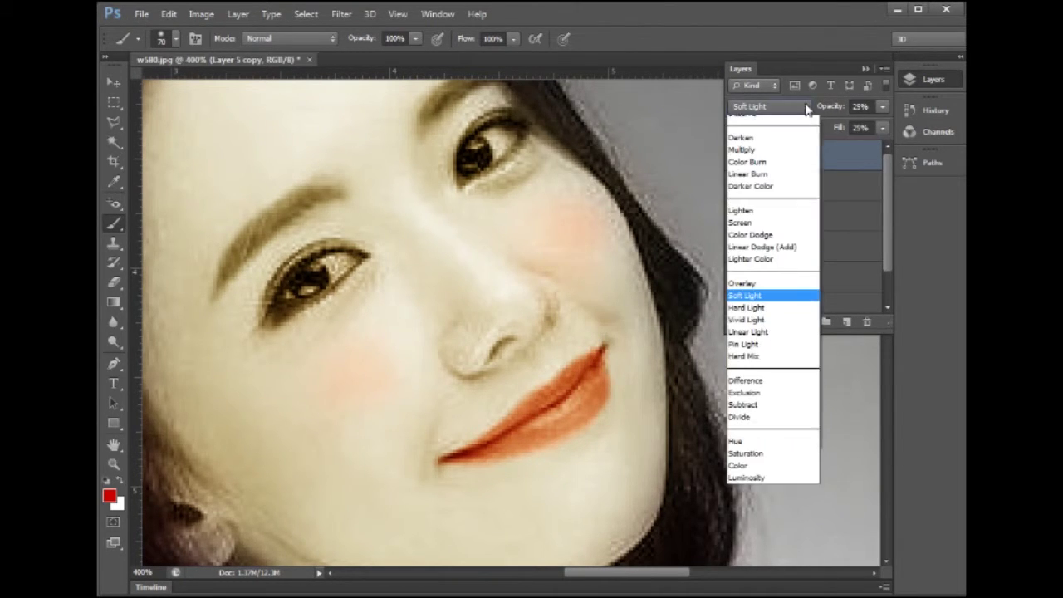
click(764, 119)
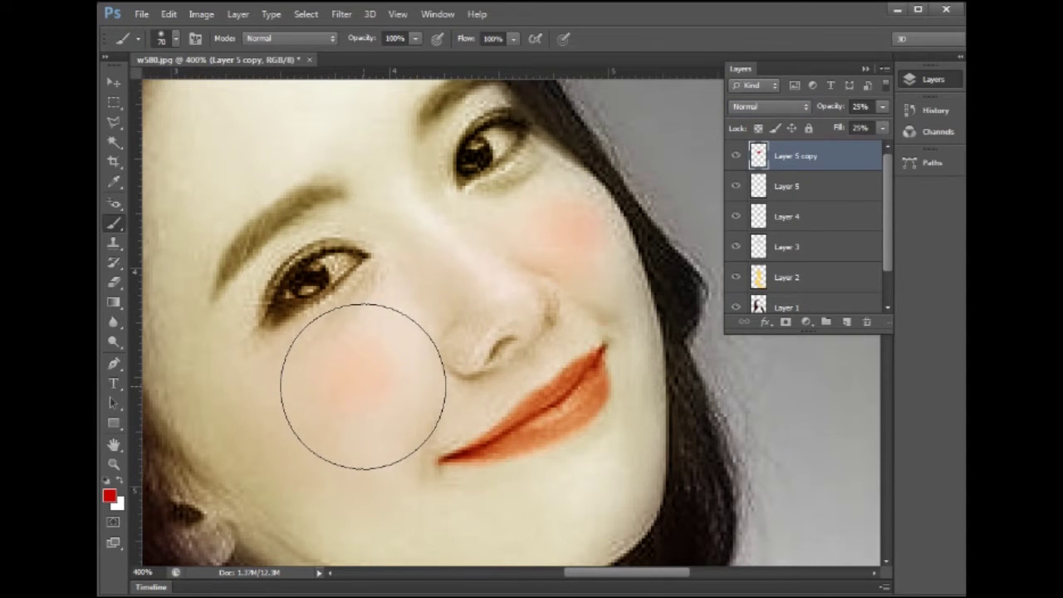
mouse_move(402, 421)
mouse_down()
mouse_move(410, 260)
mouse_move(435, 308)
mouse_up()
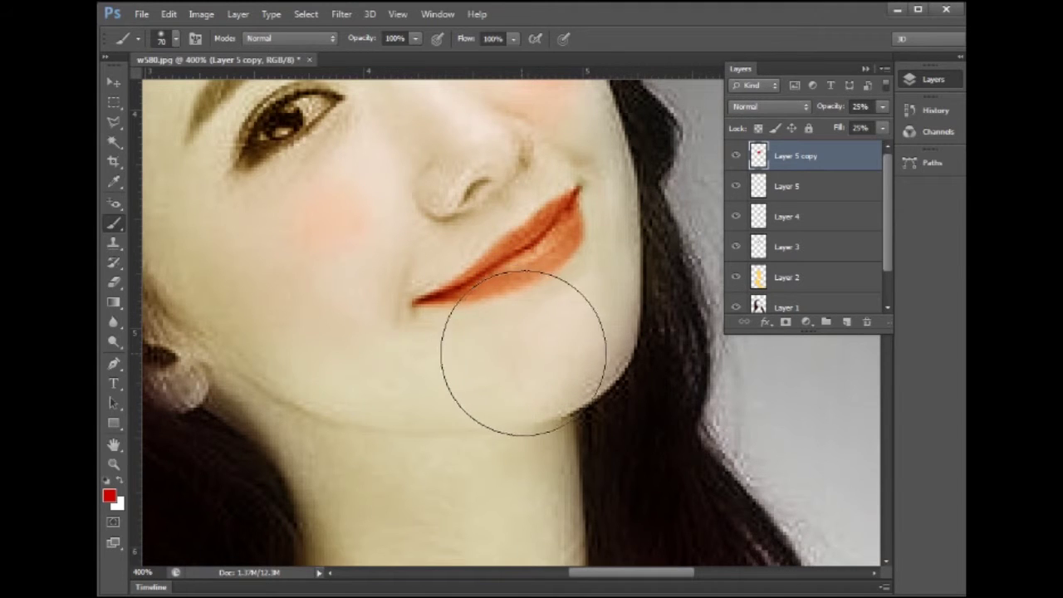
drag(402, 317, 425, 364)
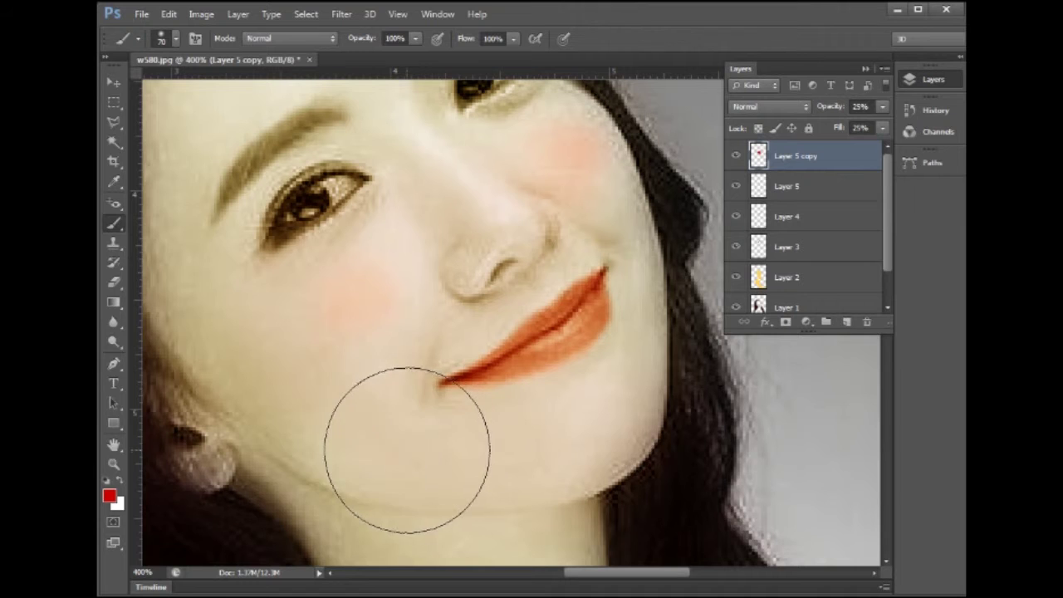
scroll(320, 398, up, 2)
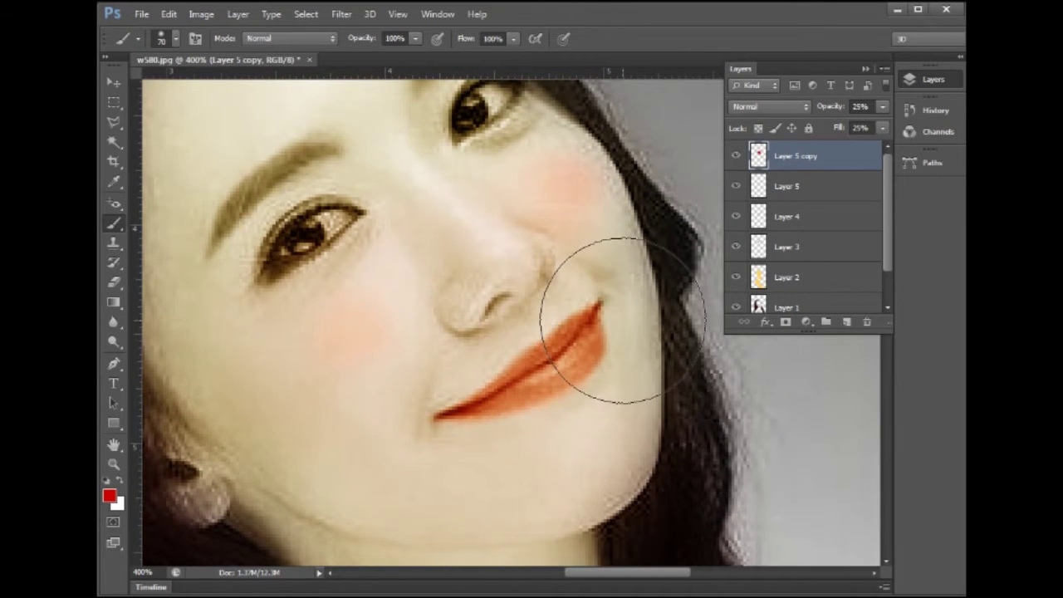
- Paint a faint pink tint on the forehead and strengthen the cheek blush
mouse_move(436, 244)
mouse_down()
mouse_move(406, 287)
mouse_move(445, 336)
mouse_up()
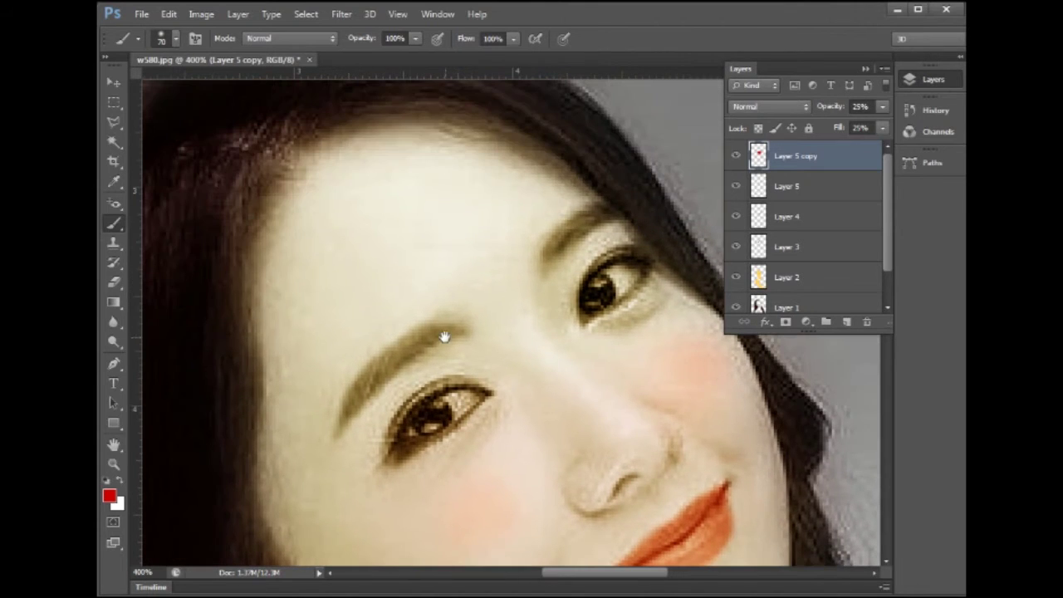
drag(380, 213, 361, 243)
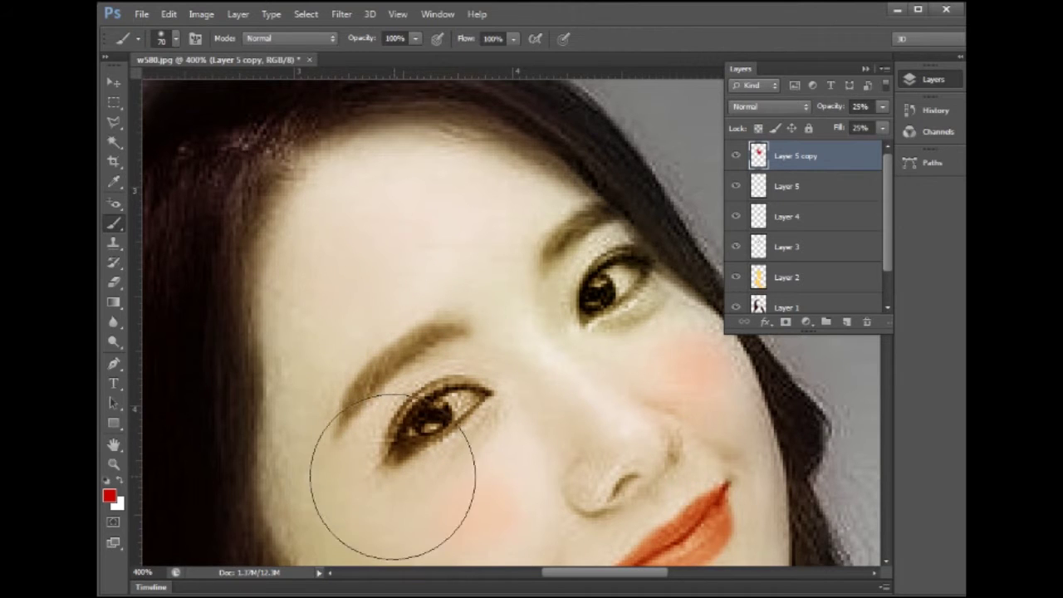
scroll(393, 478, down, 2)
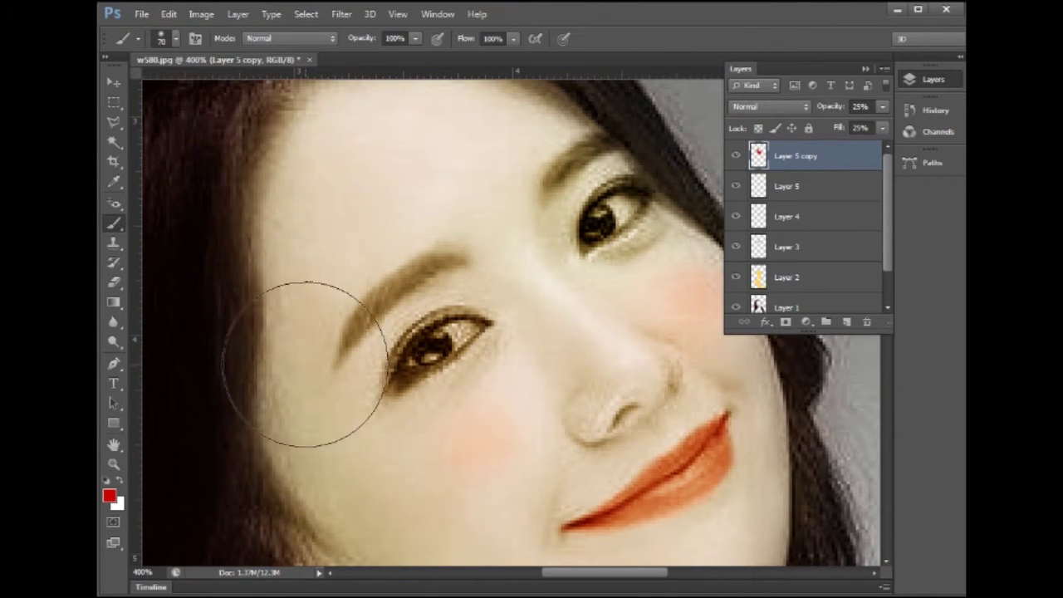
drag(425, 385, 372, 235)
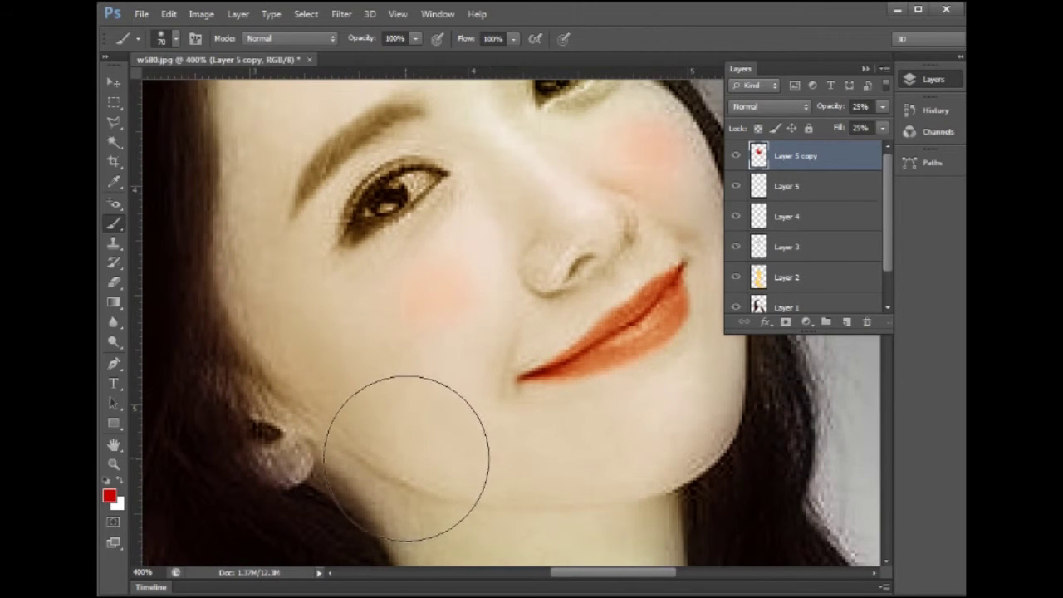
drag(503, 249, 487, 399)
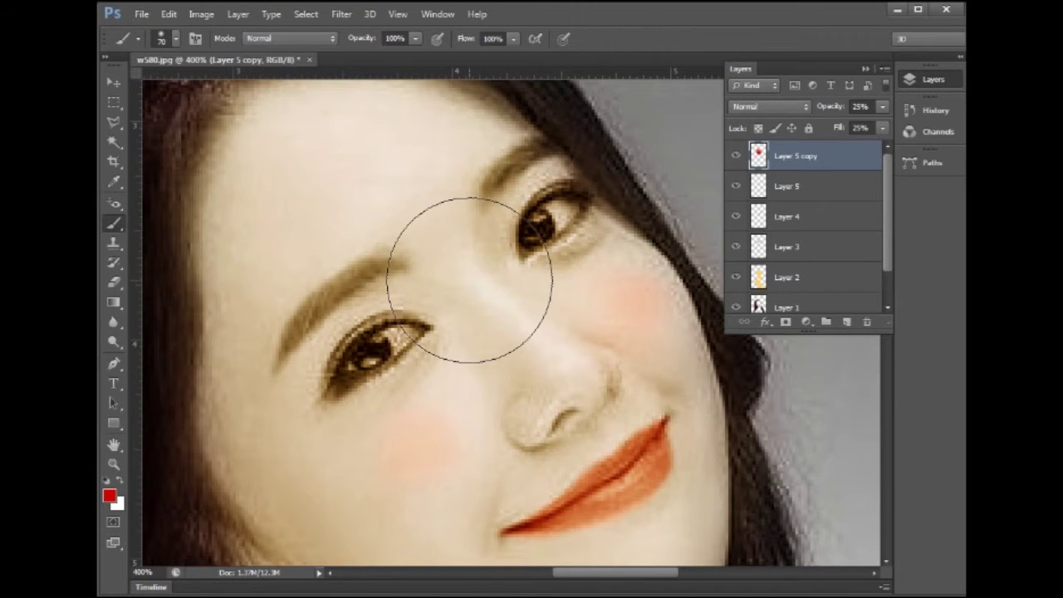
drag(489, 312, 498, 324)
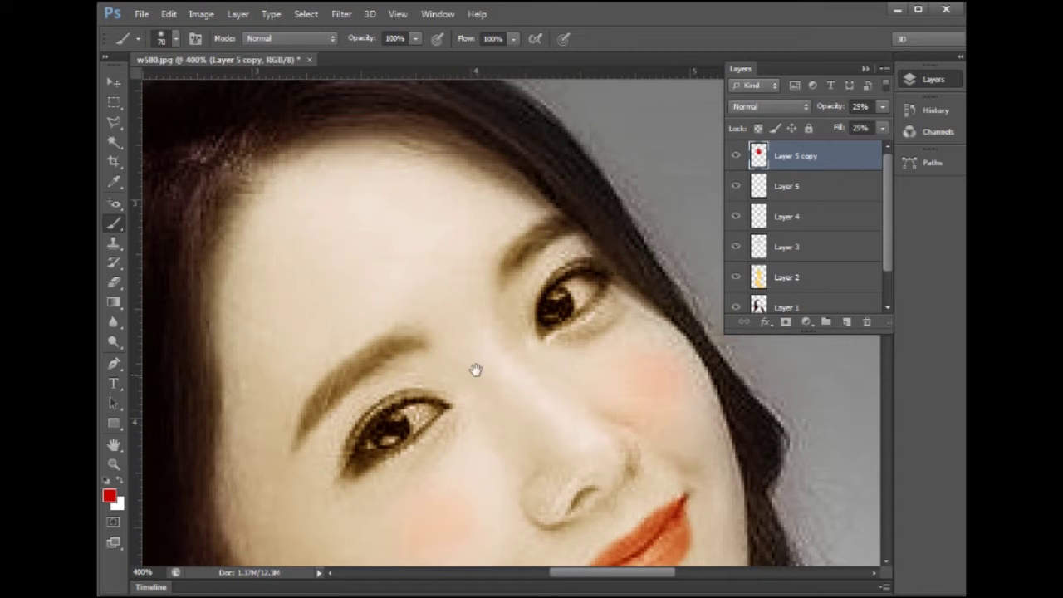
drag(477, 368, 445, 253)
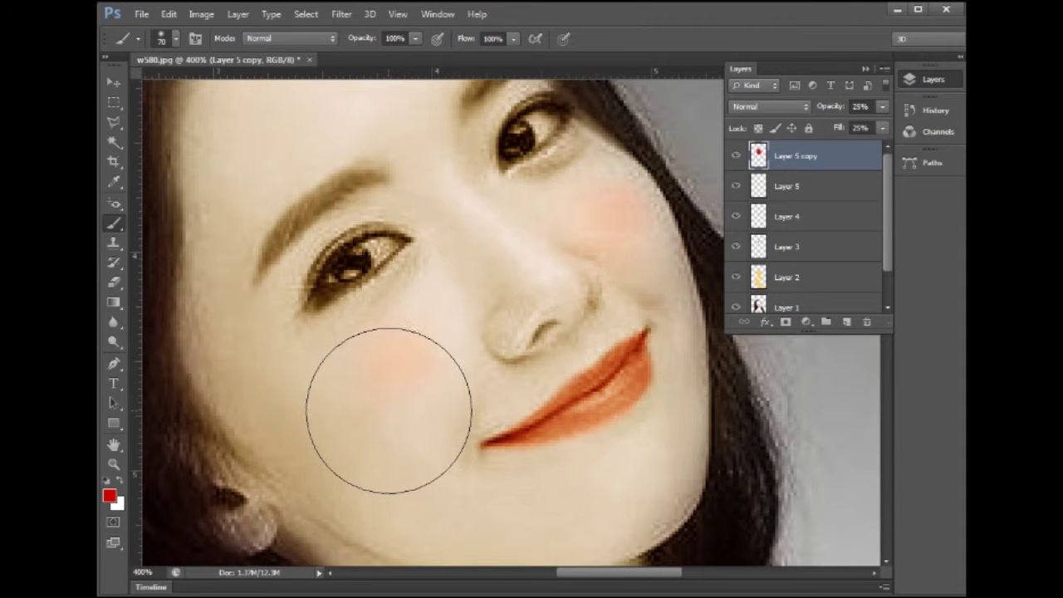
click(394, 365)
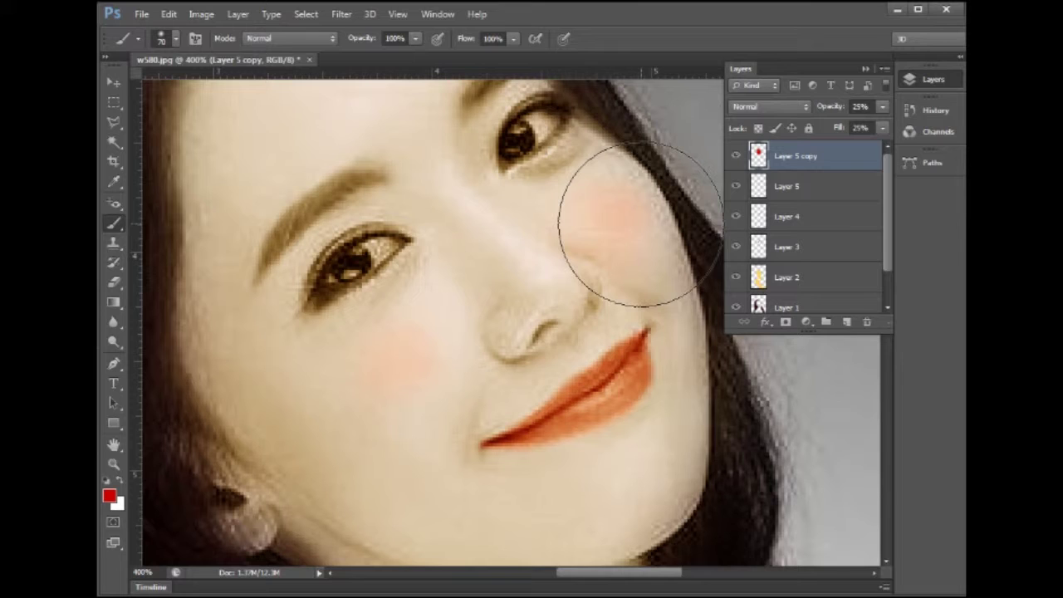
- Fade the cheek blush edge with the Eraser at 50% opacity
click(114, 282)
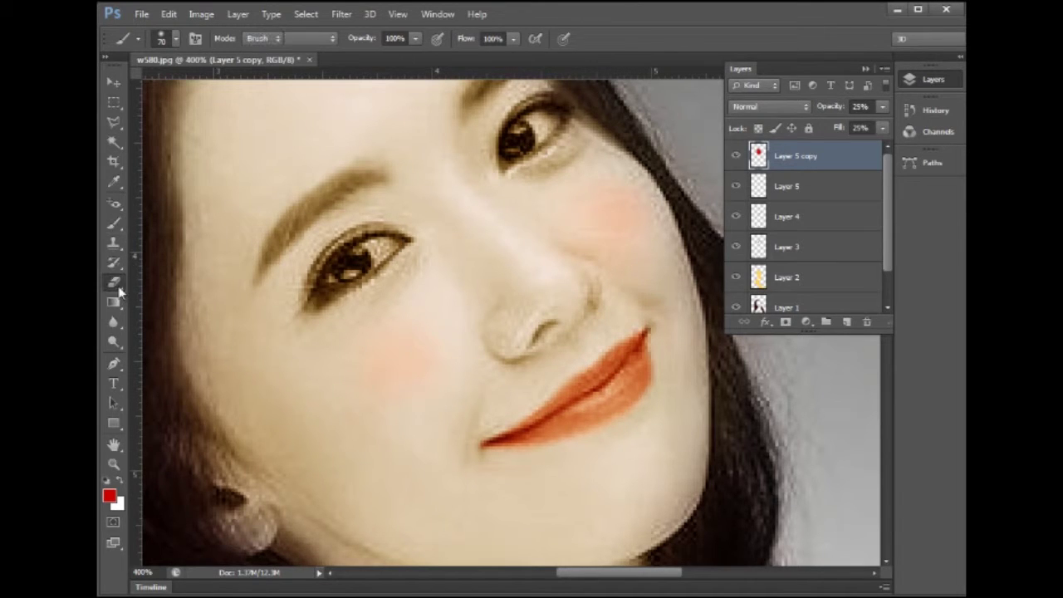
click(355, 40)
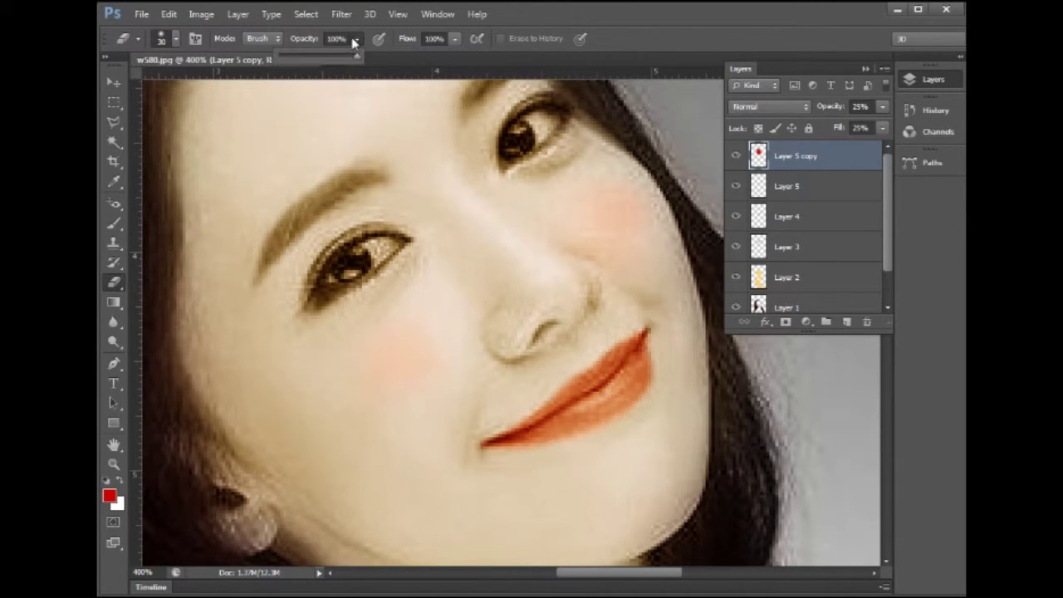
click(349, 45)
mouse_move(608, 217)
mouse_down()
mouse_move(627, 209)
mouse_move(605, 202)
mouse_up()
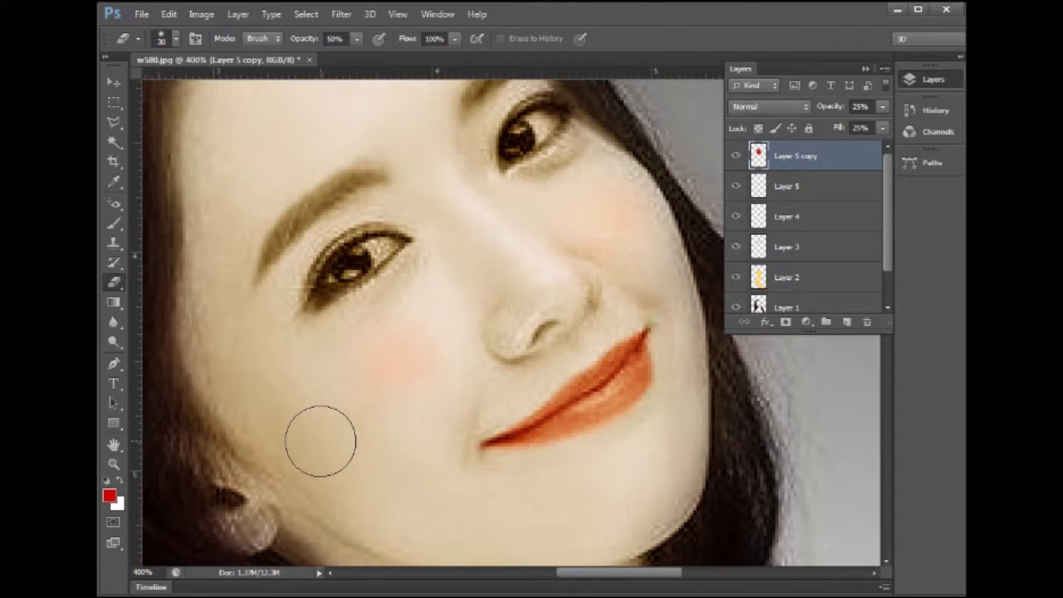
key(ctrl+1)
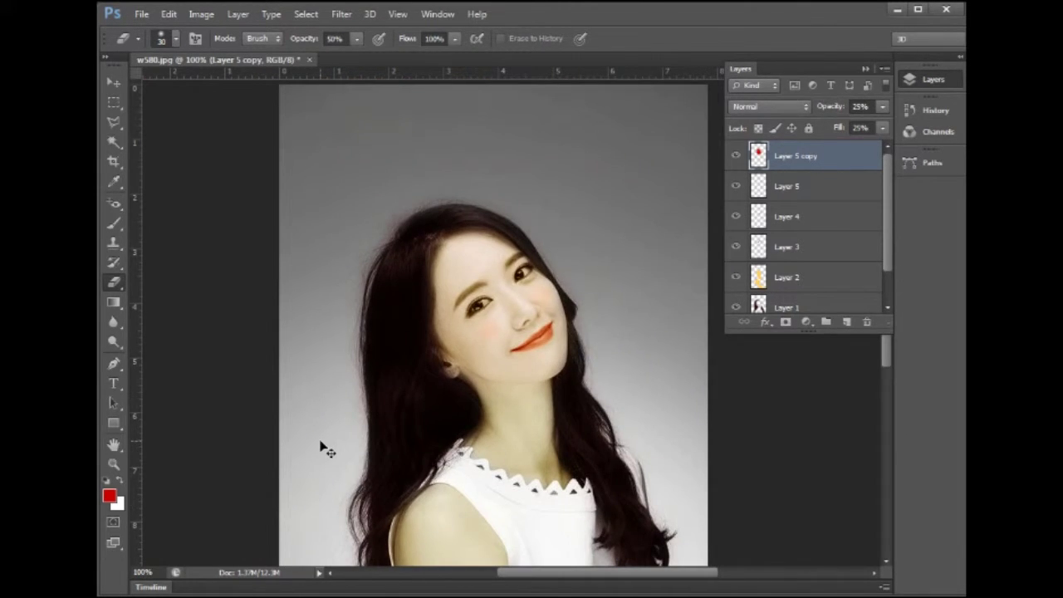
key(ctrl+plus)
key(ctrl+plus)
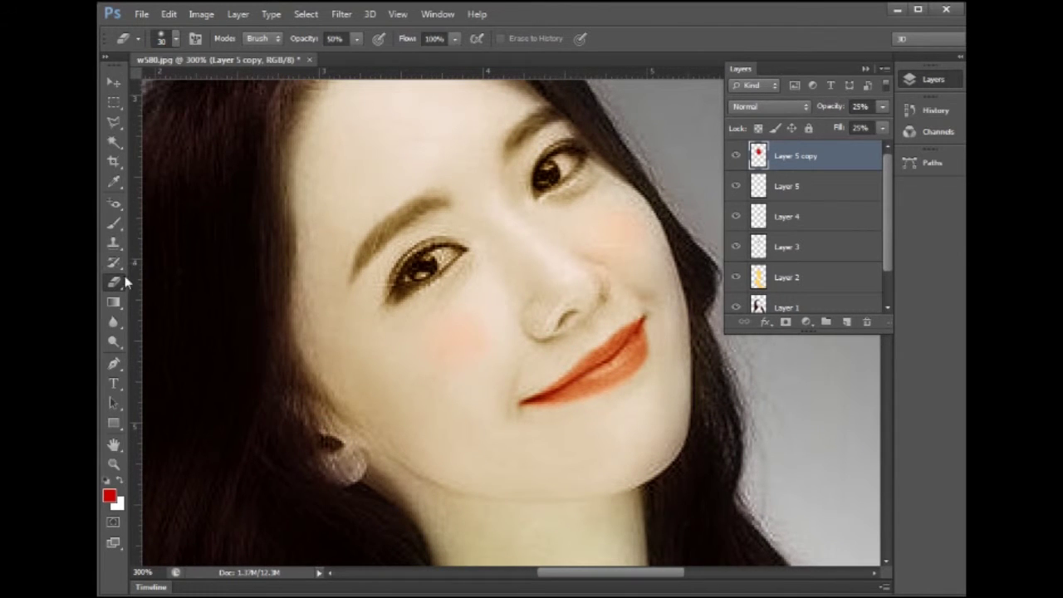
- Pan across the face, hair, neck and collar to inspect the blush
drag(689, 261, 574, 270)
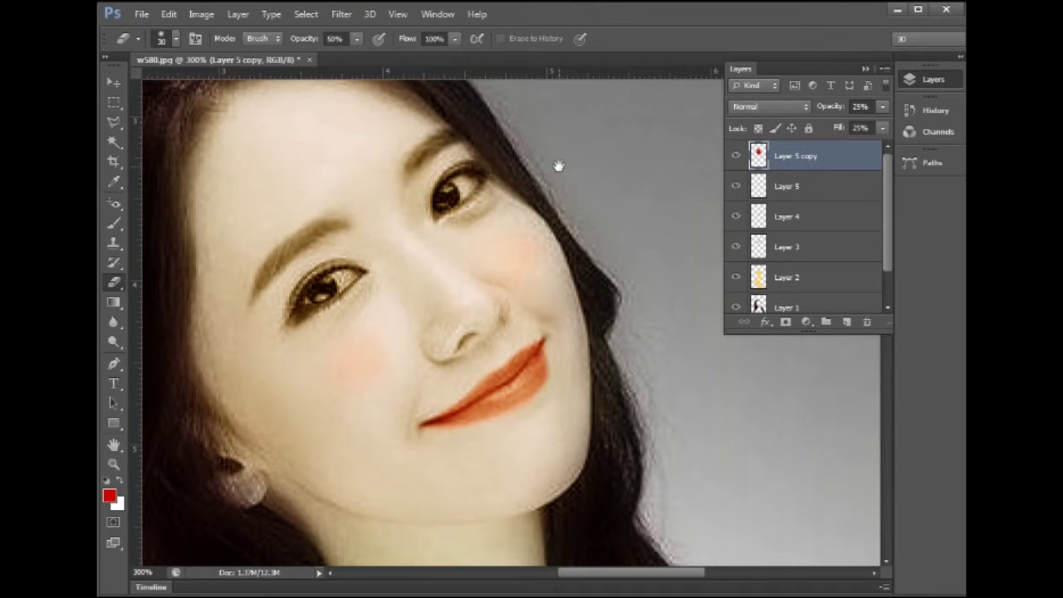
drag(558, 167, 609, 235)
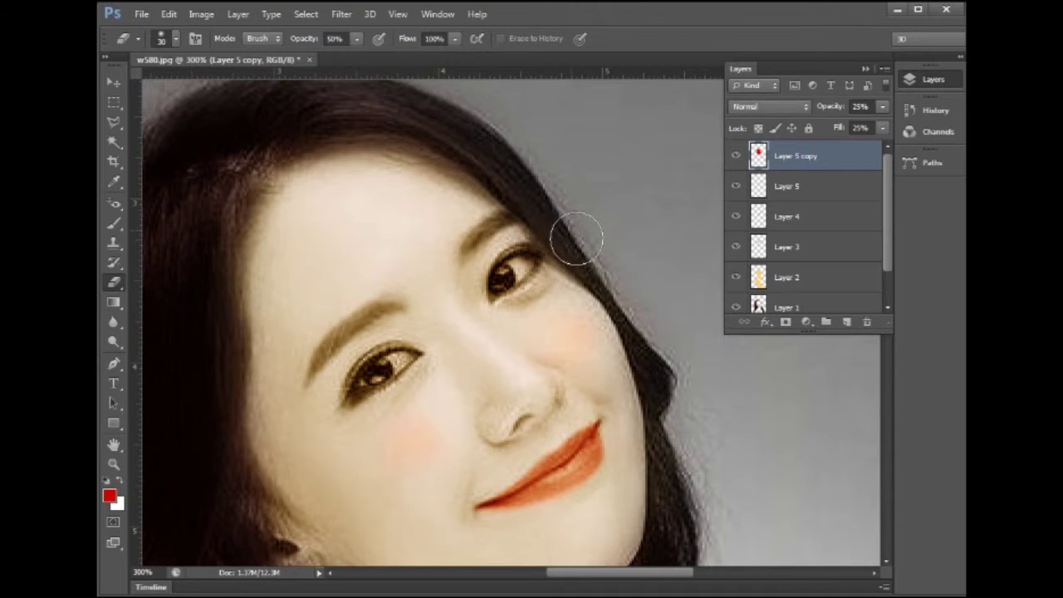
drag(544, 183, 585, 221)
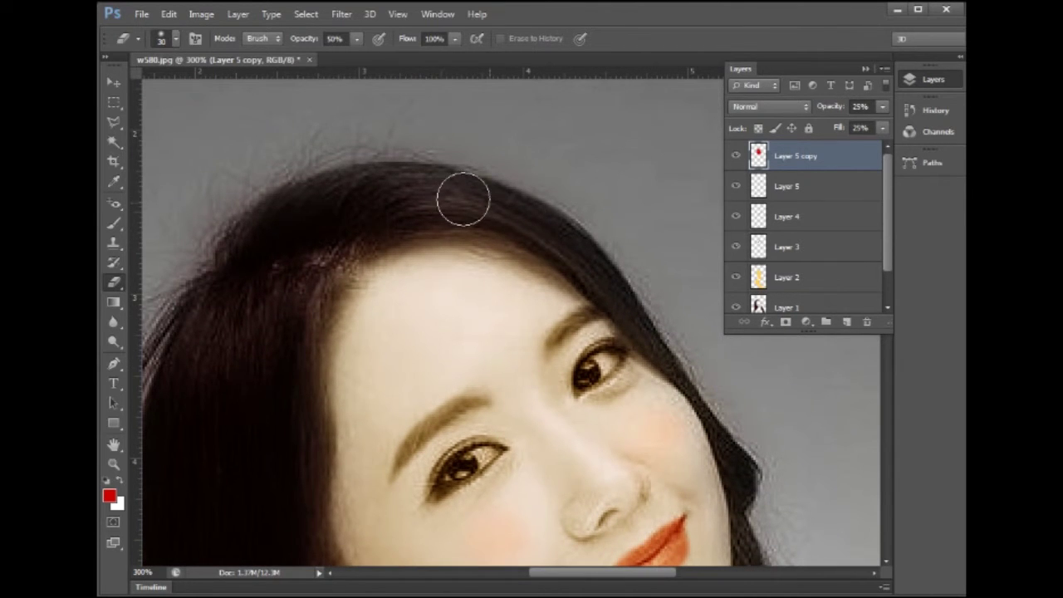
drag(277, 320, 278, 187)
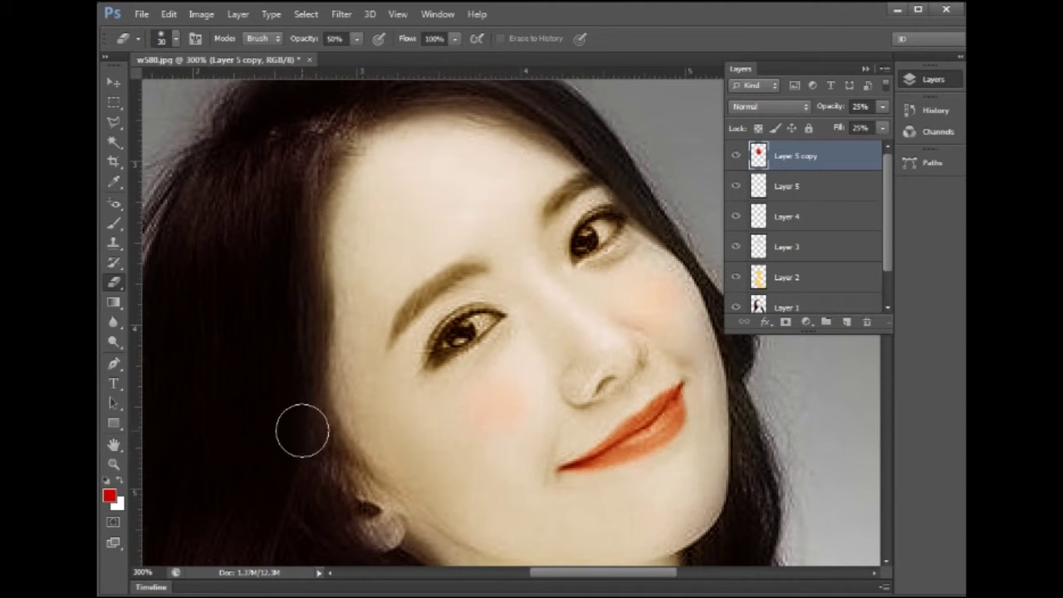
drag(301, 461, 237, 260)
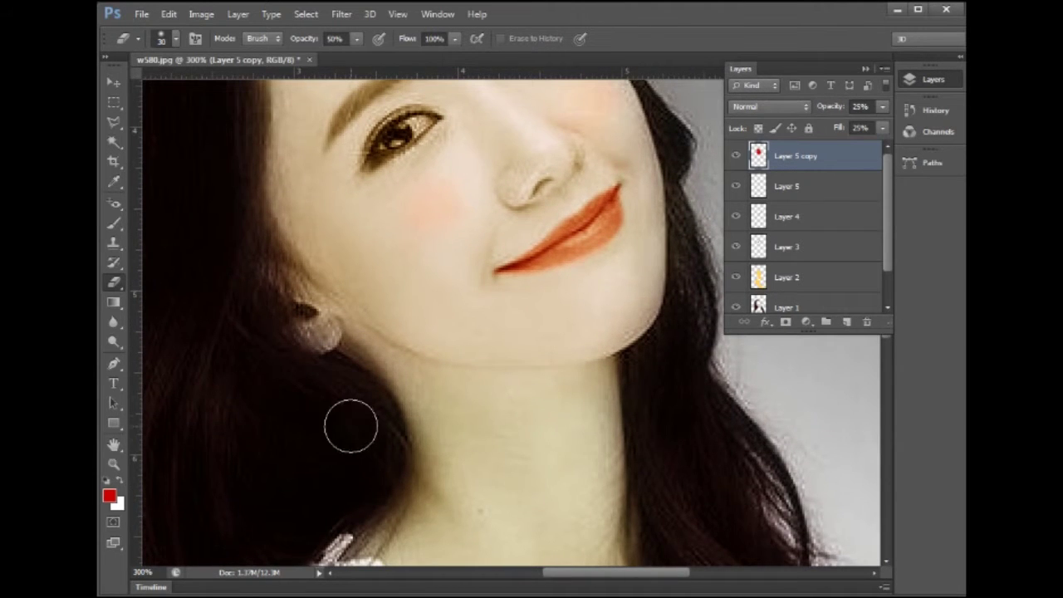
drag(329, 473, 277, 327)
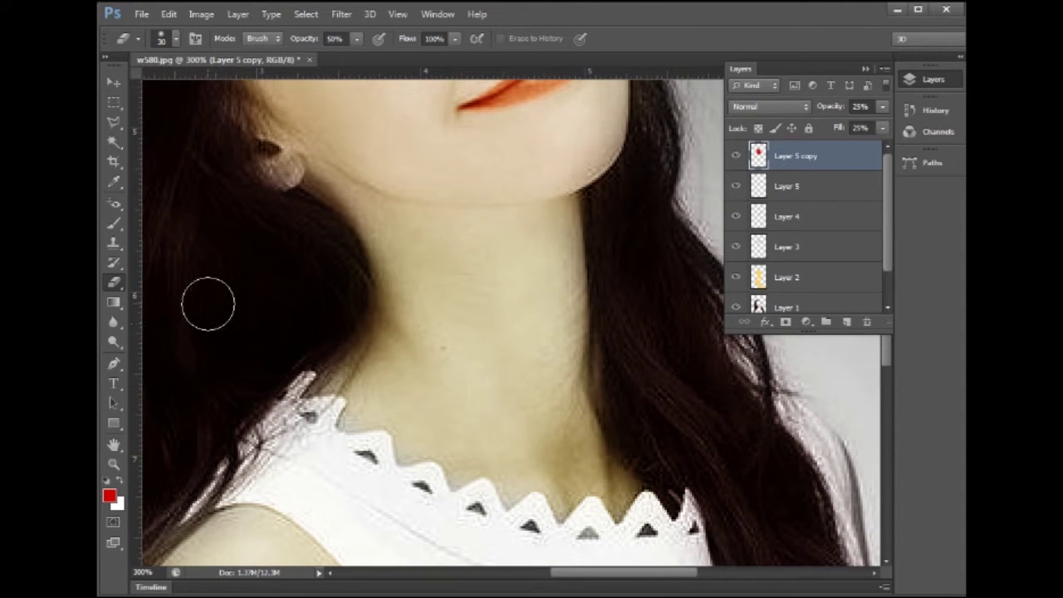
click(113, 223)
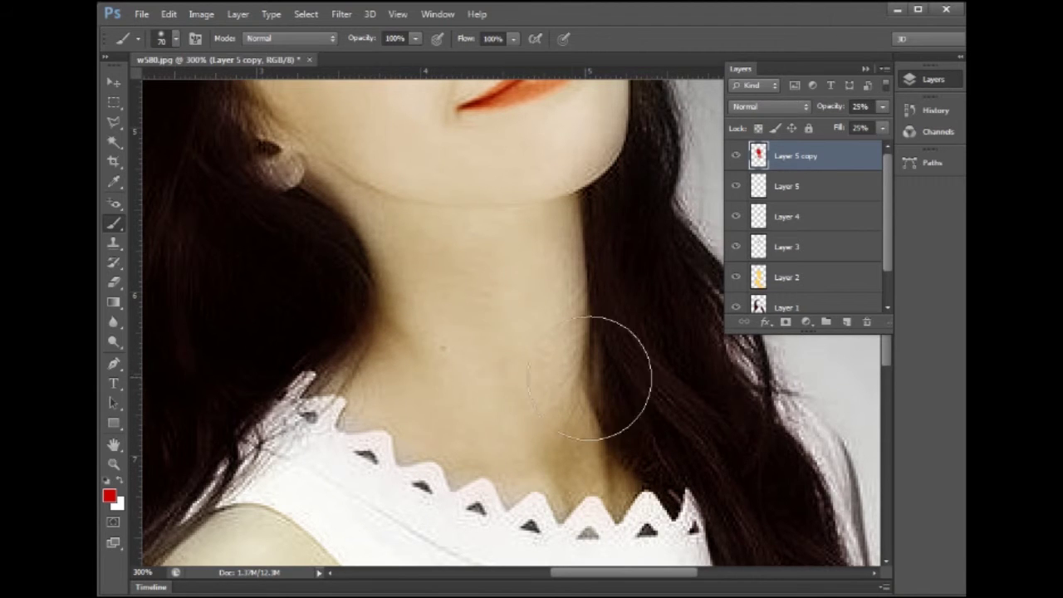
- Zoom in on the neck and shoulder and paint a warmer peach tone along the arm
drag(594, 332, 604, 383)
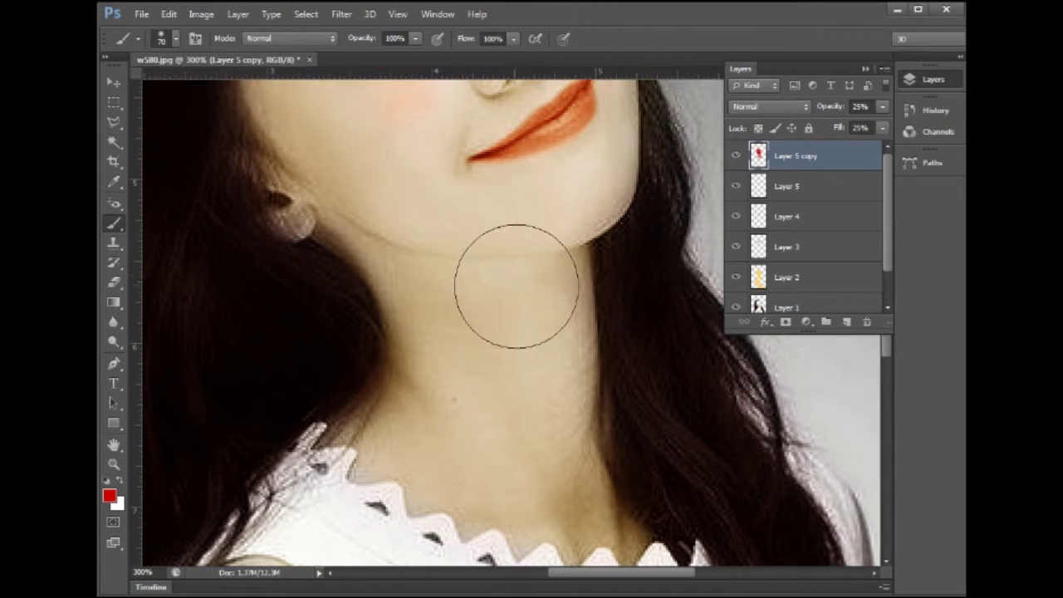
drag(503, 435, 510, 451)
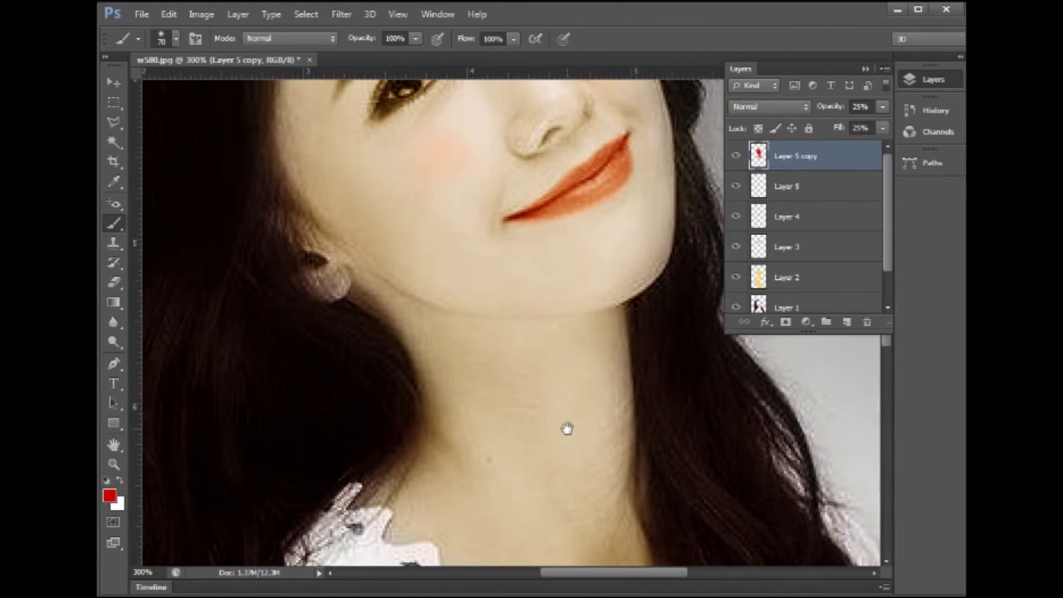
key(ctrl+minus)
key(ctrl+minus)
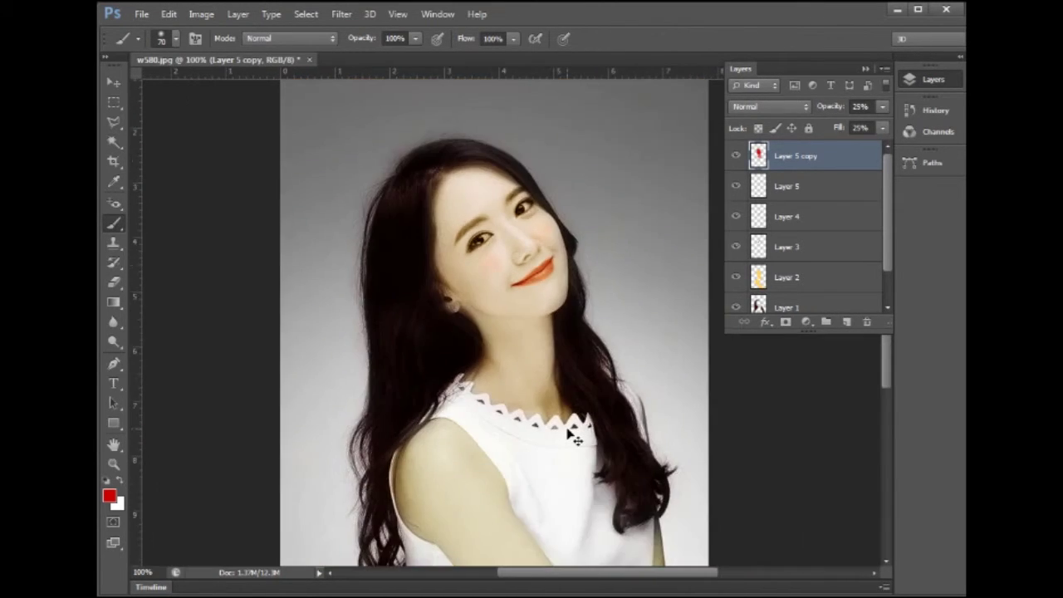
key(ctrl+minus)
key(ctrl+plus)
key(ctrl+plus)
key(ctrl+plus)
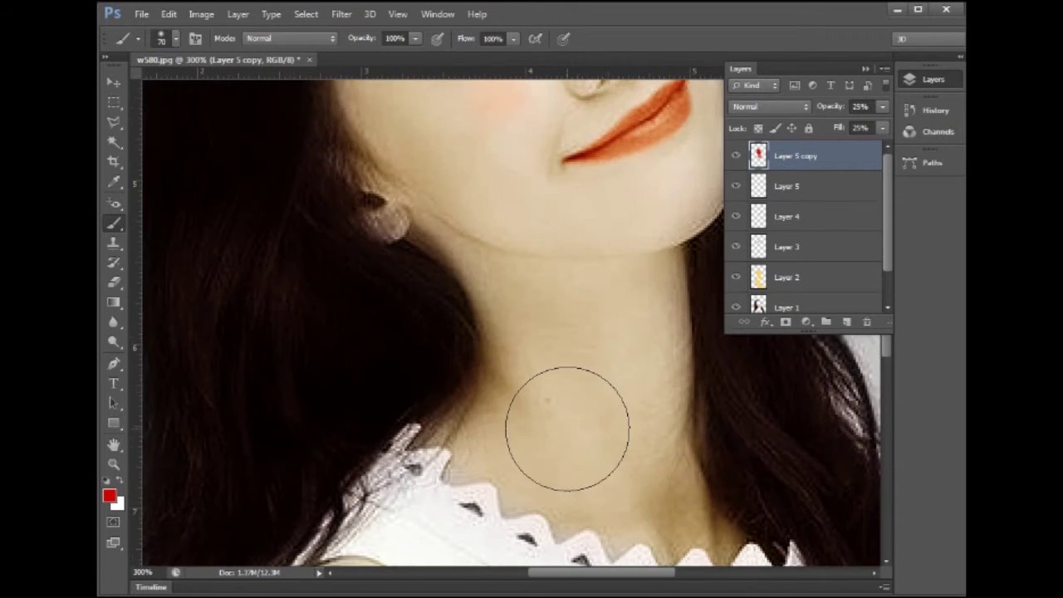
drag(553, 427, 535, 224)
scroll(540, 278, down, 2)
scroll(540, 274, down, 4)
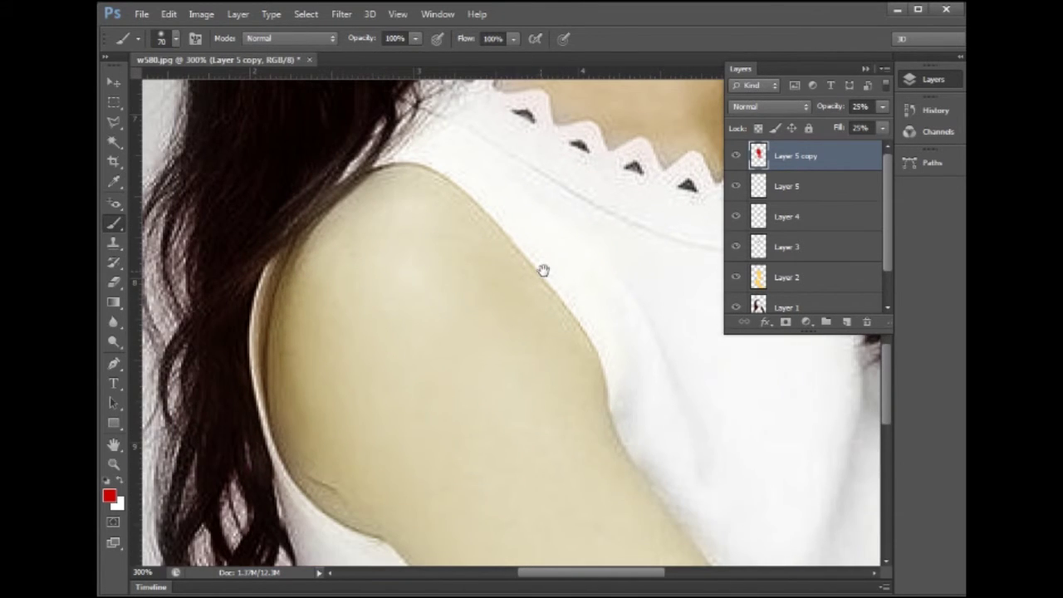
mouse_move(423, 214)
mouse_down()
mouse_move(404, 214)
mouse_move(316, 329)
mouse_move(389, 344)
mouse_move(391, 308)
mouse_move(449, 280)
mouse_move(496, 294)
mouse_move(565, 361)
mouse_move(579, 408)
mouse_move(434, 325)
mouse_move(524, 432)
mouse_move(432, 451)
mouse_move(451, 458)
mouse_move(387, 280)
mouse_move(501, 418)
mouse_move(429, 255)
mouse_up()
mouse_move(375, 328)
mouse_down()
mouse_move(456, 444)
mouse_move(427, 300)
mouse_move(458, 361)
mouse_move(501, 373)
mouse_move(501, 279)
mouse_move(586, 399)
mouse_move(612, 456)
mouse_up()
- Extend the peach tone down the arm and darken the skin strip in the fold
mouse_move(592, 515)
mouse_down()
mouse_move(510, 327)
mouse_move(387, 280)
mouse_up()
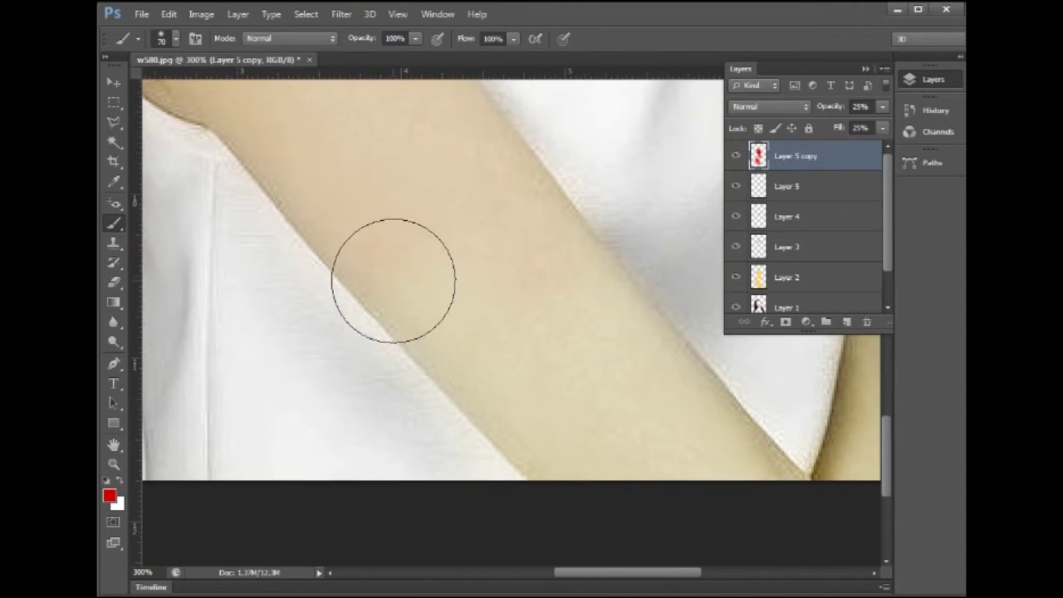
mouse_move(468, 342)
mouse_down()
mouse_move(576, 446)
mouse_move(515, 273)
mouse_move(613, 339)
mouse_move(679, 422)
mouse_move(736, 451)
mouse_move(751, 478)
mouse_up()
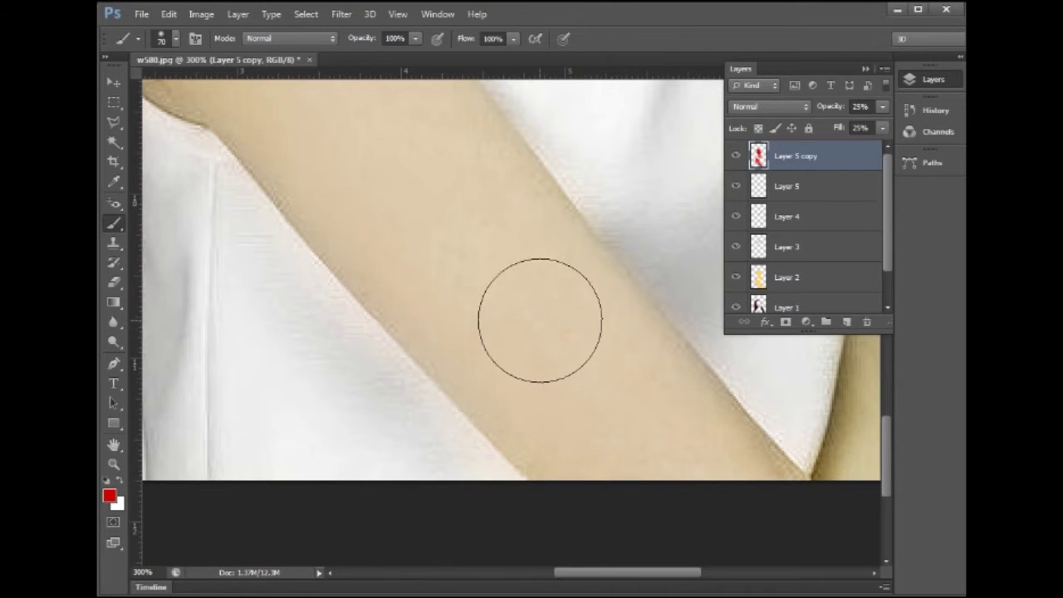
drag(555, 320, 360, 310)
drag(428, 354, 313, 315)
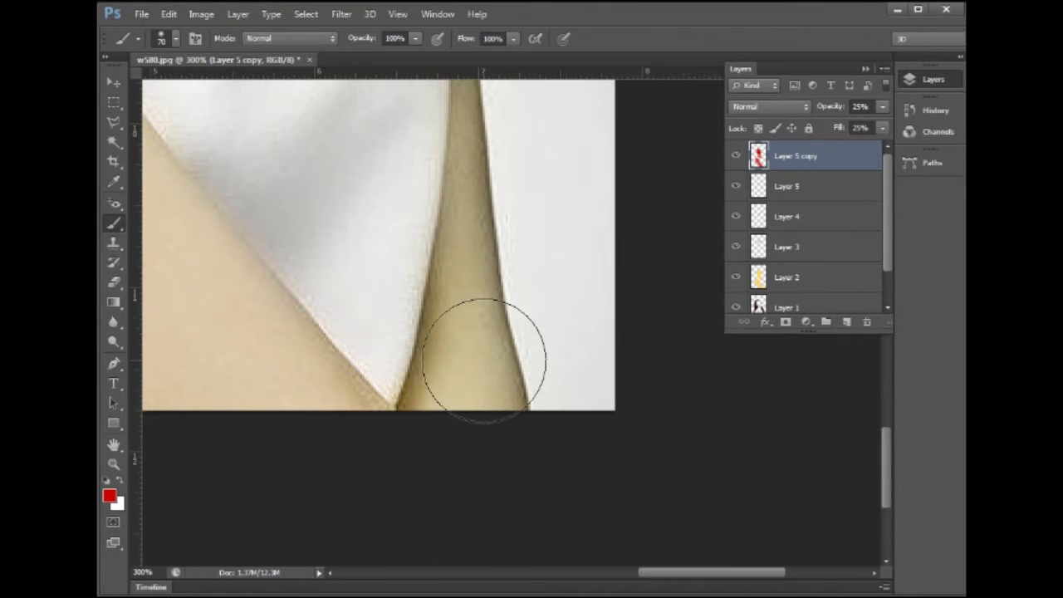
mouse_move(451, 391)
mouse_down()
mouse_move(505, 375)
mouse_move(458, 244)
mouse_move(465, 222)
mouse_move(465, 266)
mouse_up()
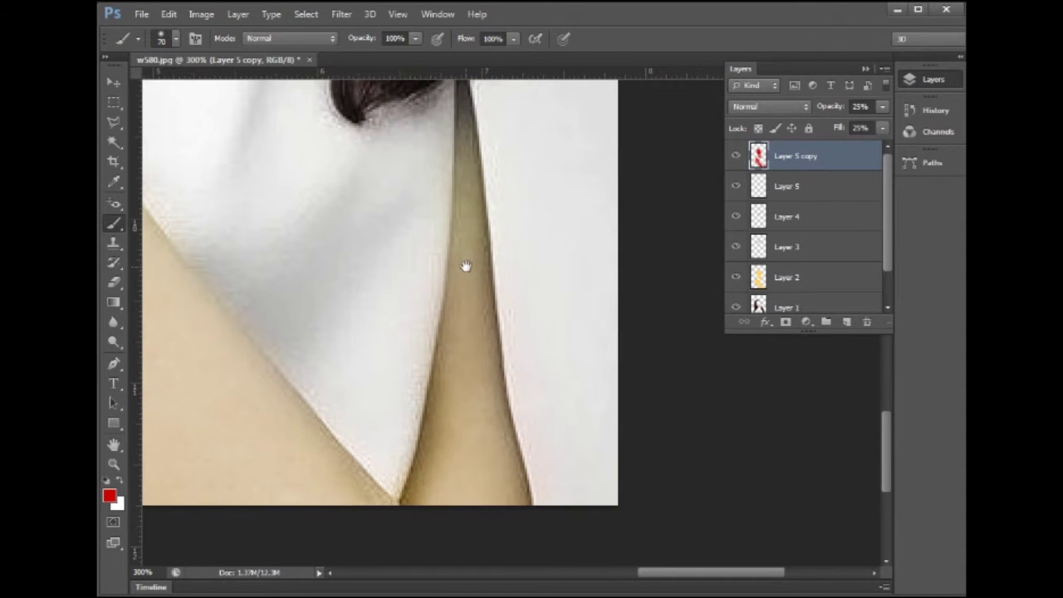
drag(463, 207, 463, 268)
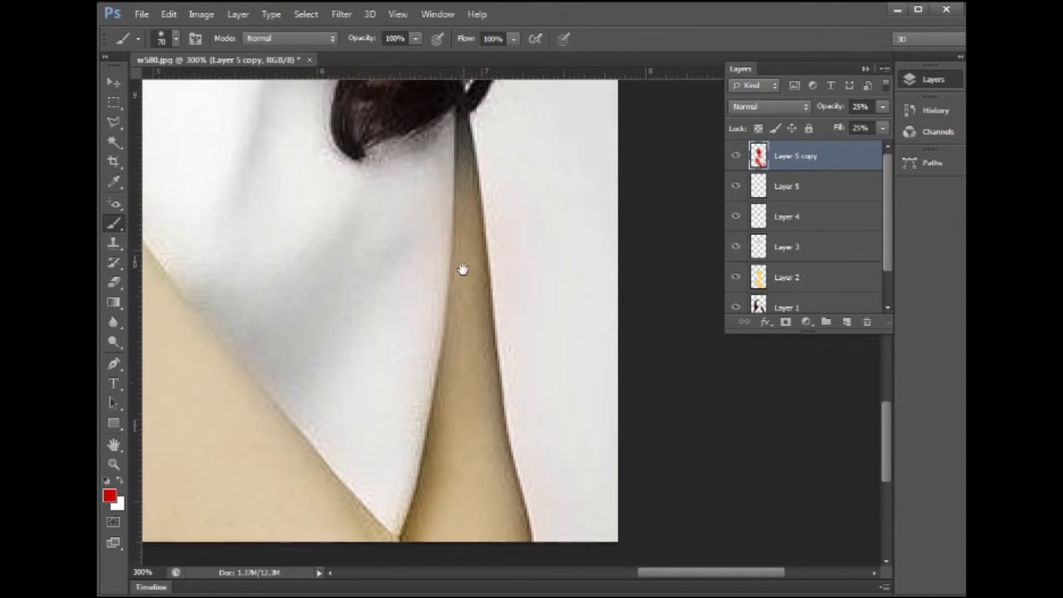
drag(449, 178, 468, 358)
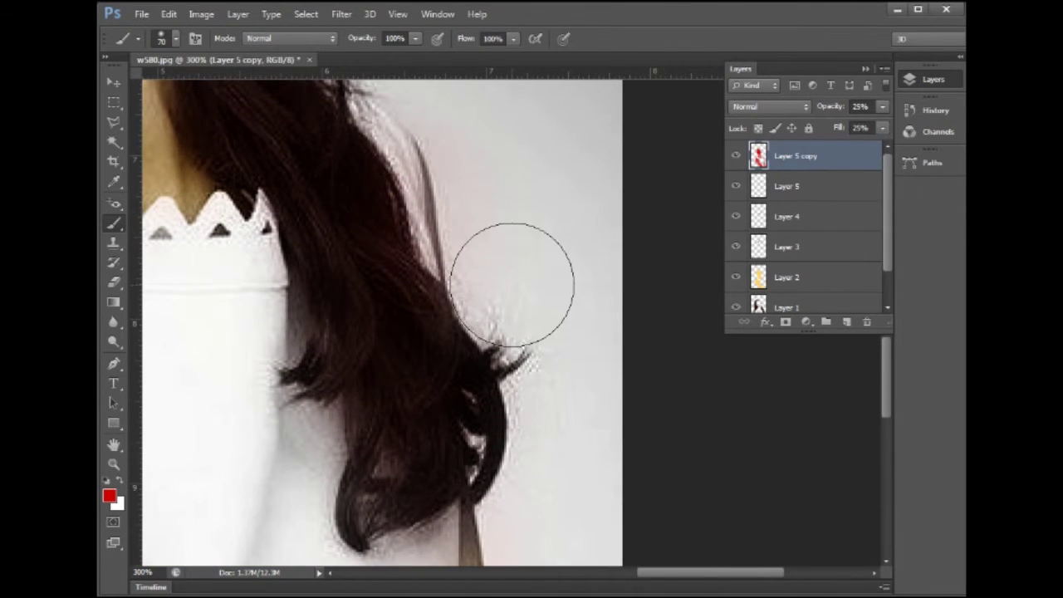
click(117, 284)
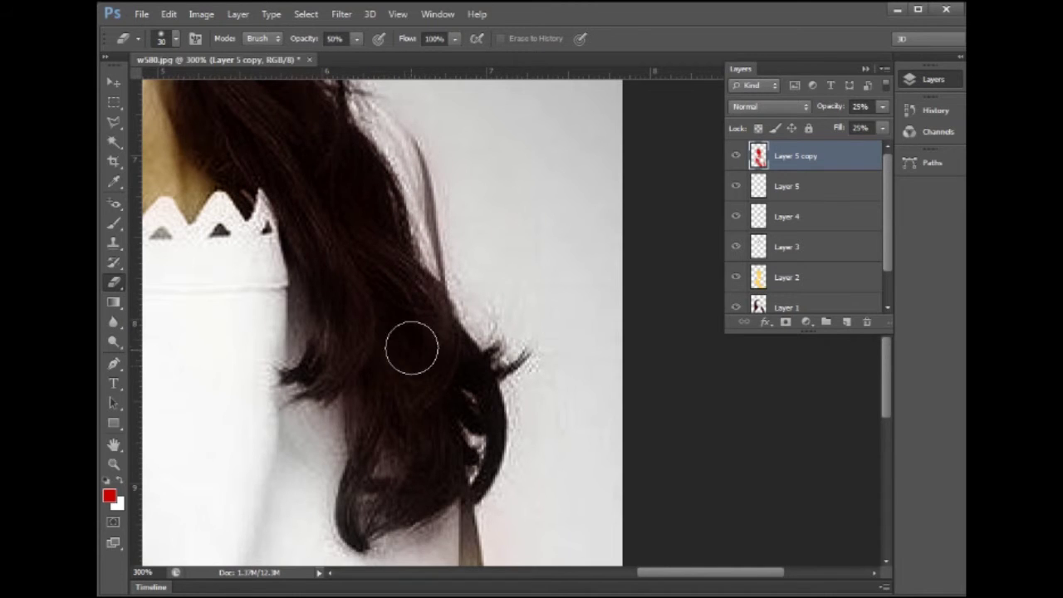
scroll(413, 332, down, 3)
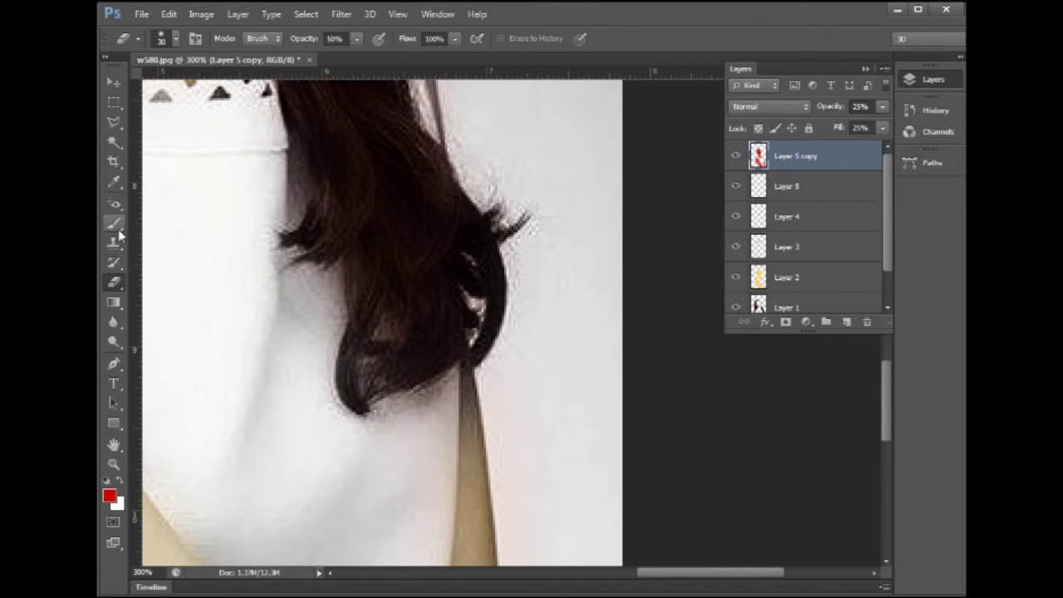
click(116, 224)
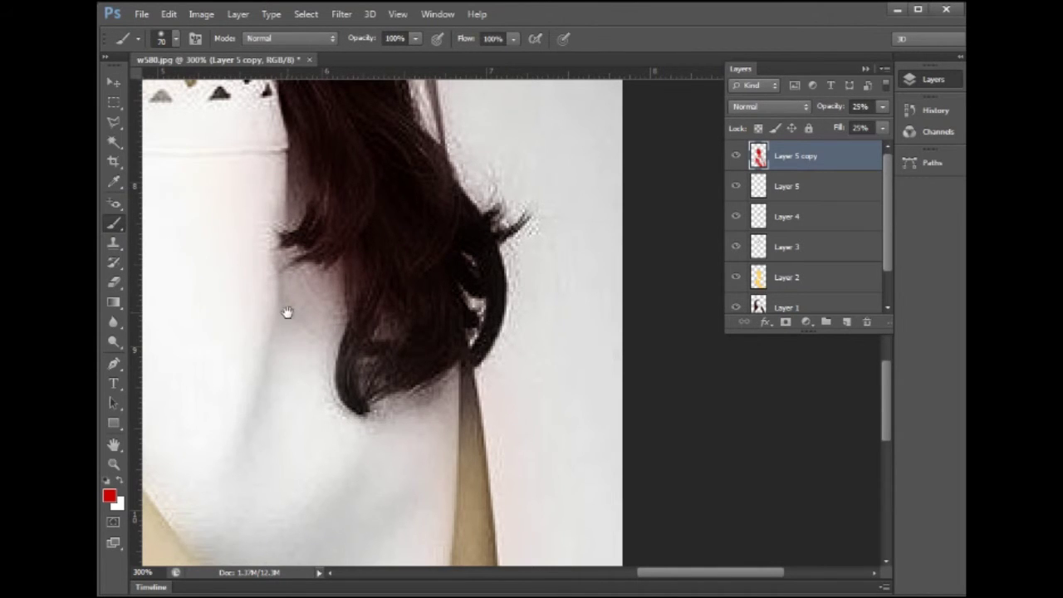
drag(284, 310, 456, 374)
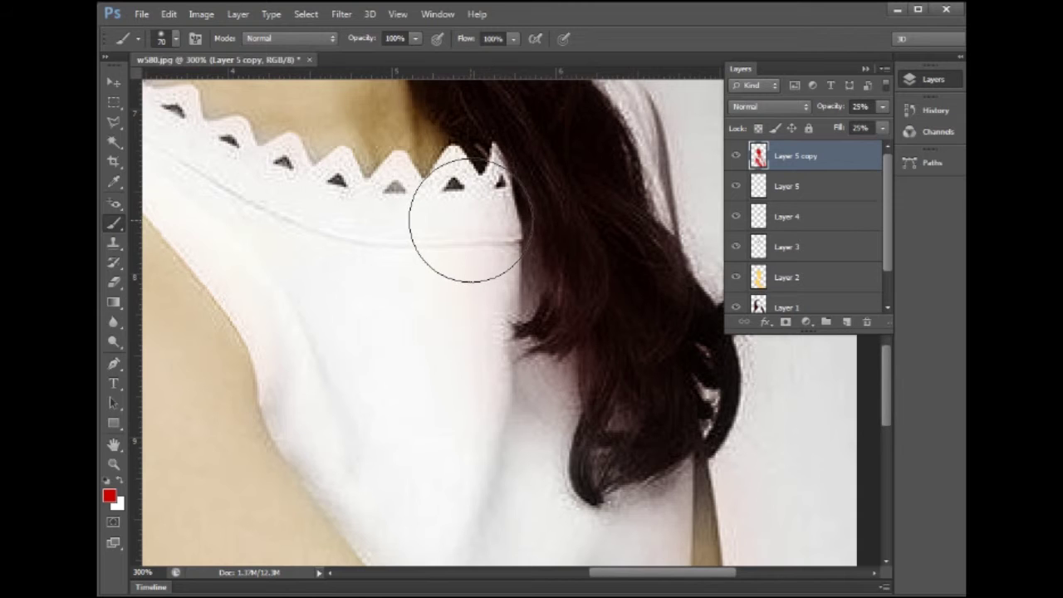
mouse_move(451, 220)
mouse_down()
mouse_move(380, 249)
mouse_move(378, 224)
mouse_up()
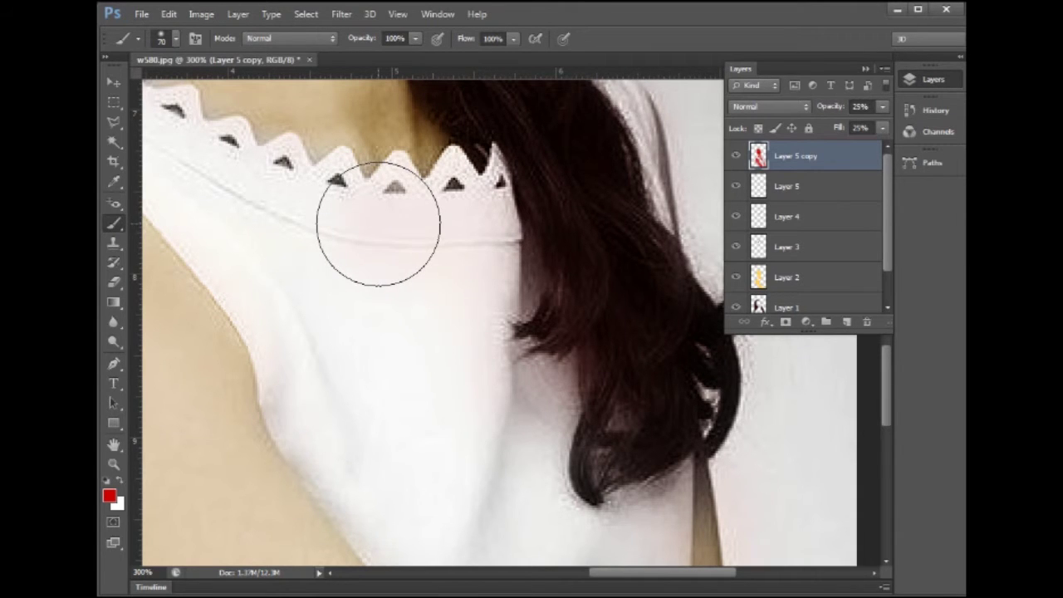
drag(467, 399, 384, 251)
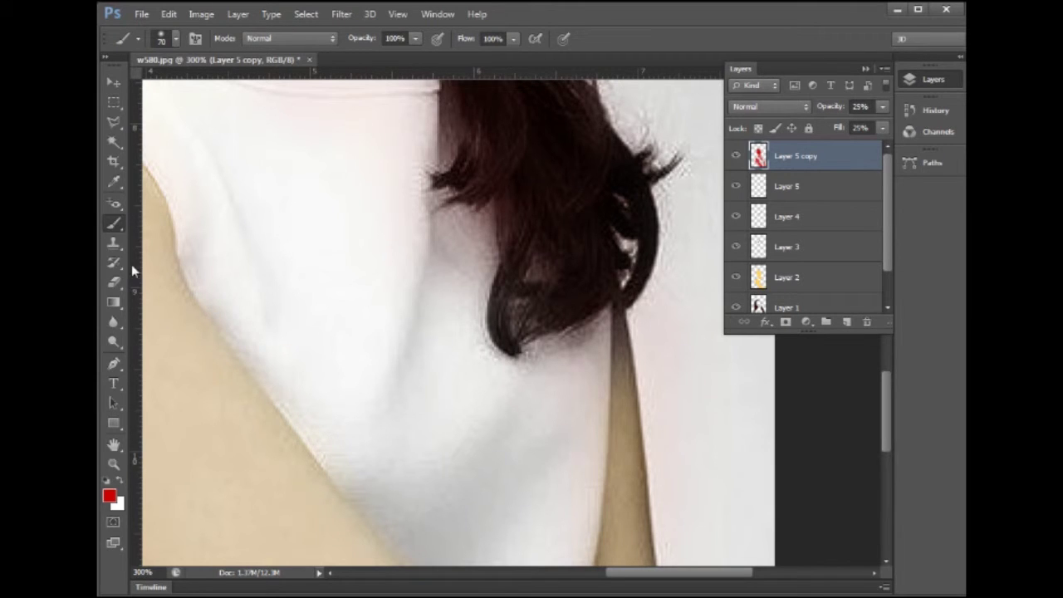
click(120, 283)
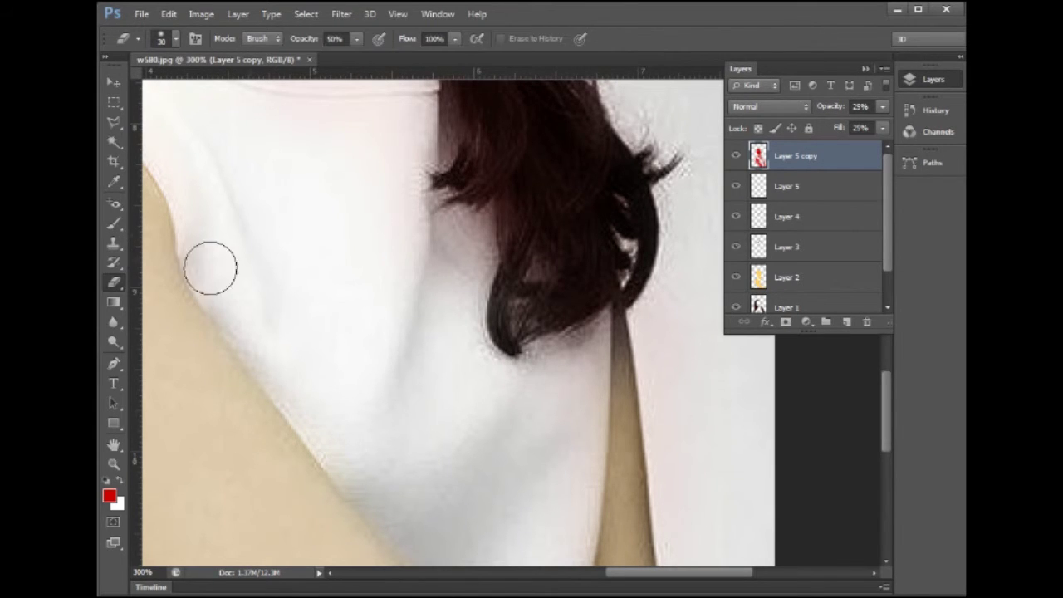
drag(357, 214, 376, 275)
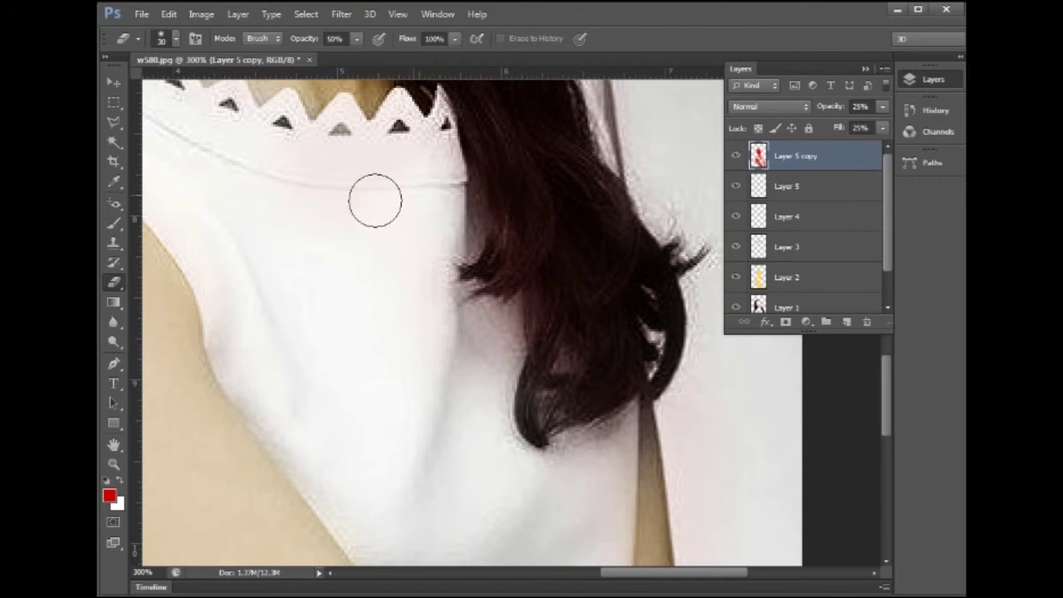
drag(323, 211, 396, 291)
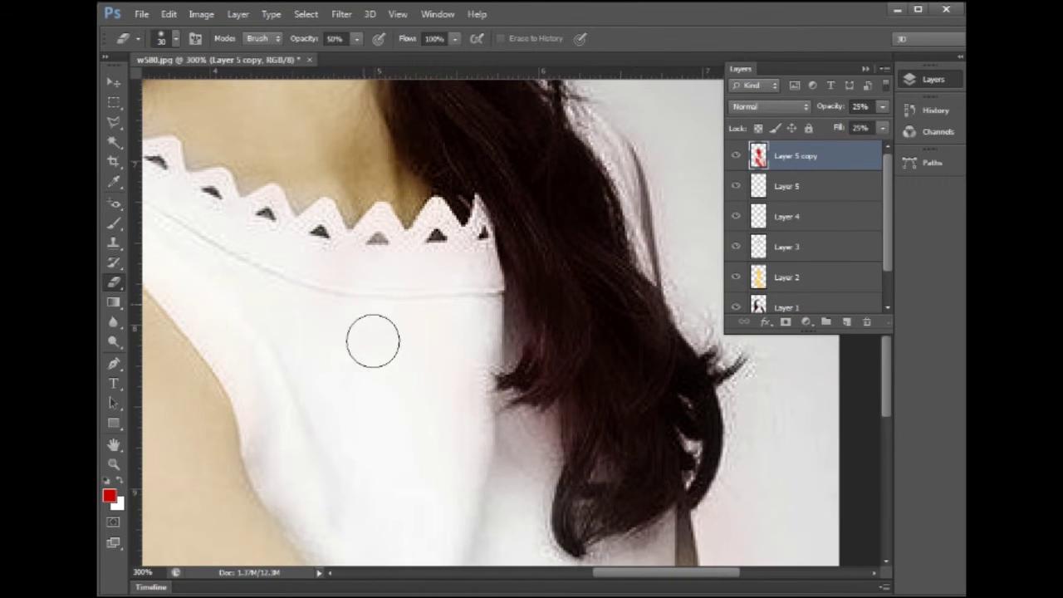
mouse_move(434, 418)
mouse_down()
mouse_move(510, 446)
mouse_move(368, 273)
mouse_move(423, 382)
mouse_move(397, 337)
mouse_up()
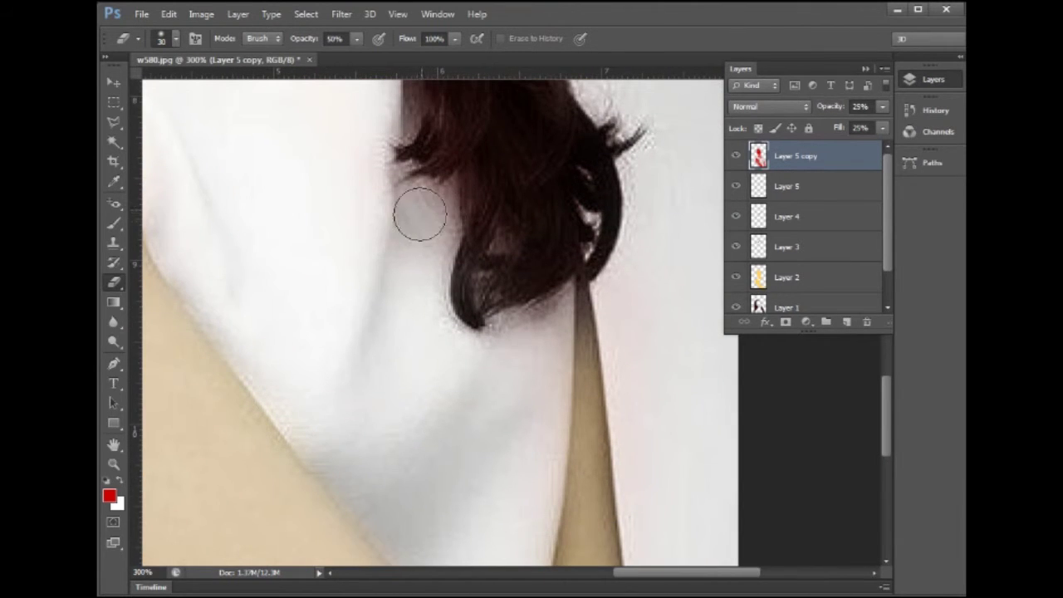
drag(416, 235, 415, 304)
scroll(424, 266, up, 2)
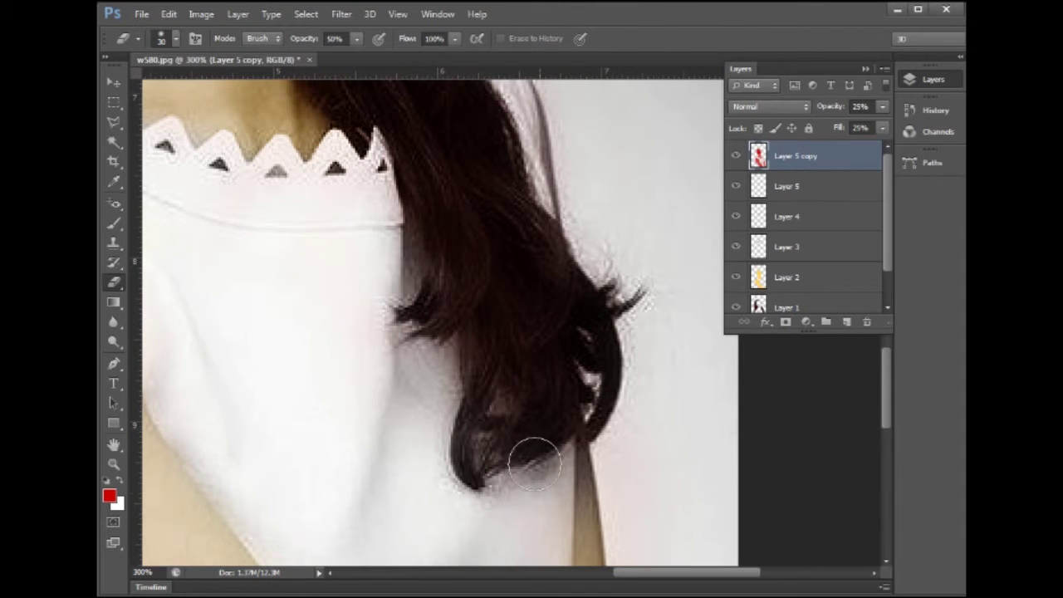
drag(482, 490, 426, 275)
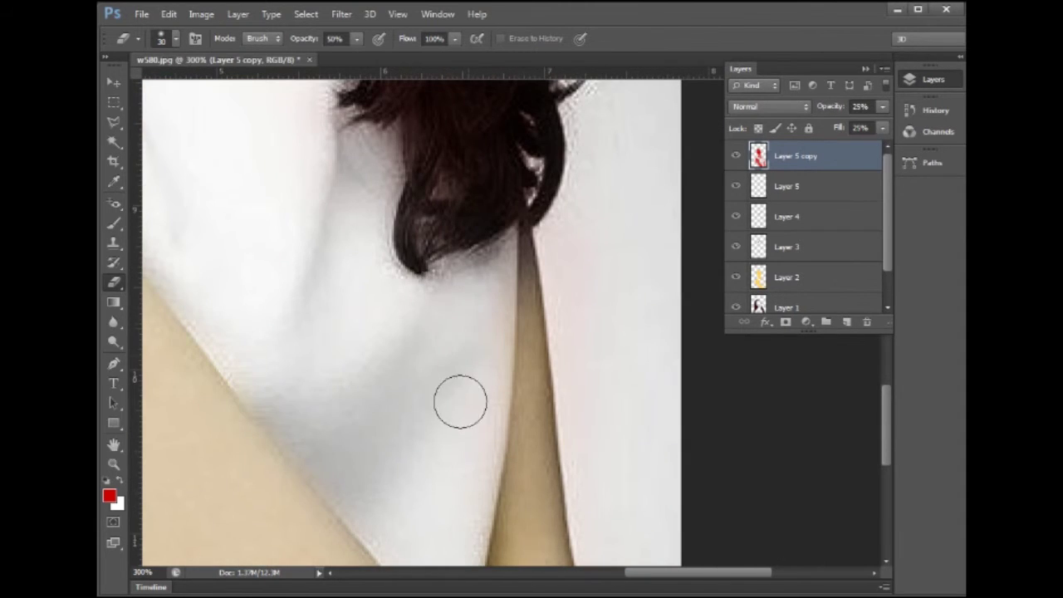
drag(429, 437, 408, 285)
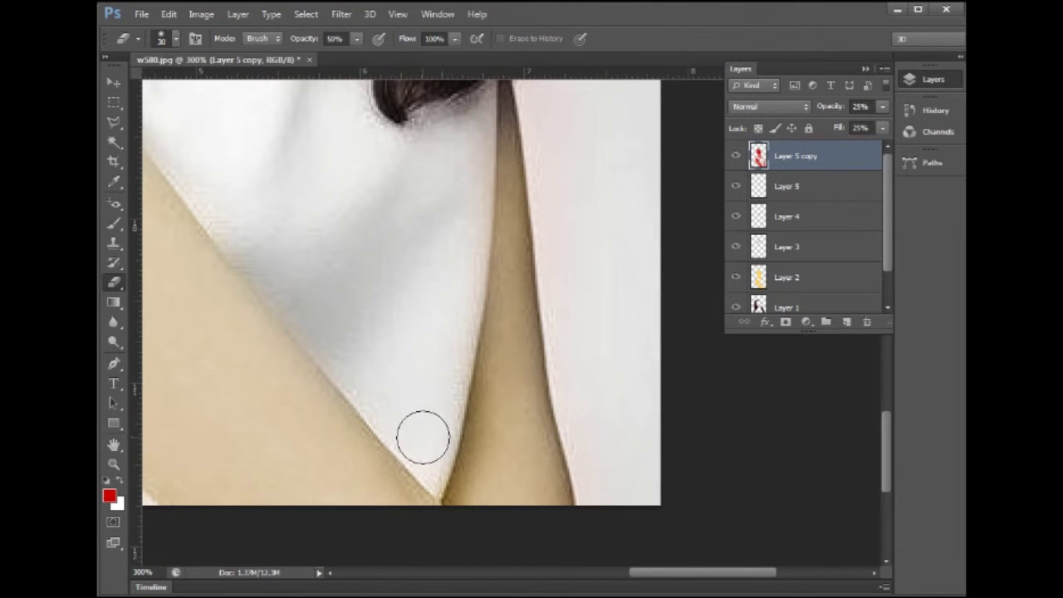
mouse_move(421, 388)
mouse_down()
mouse_move(408, 321)
mouse_move(373, 446)
mouse_up()
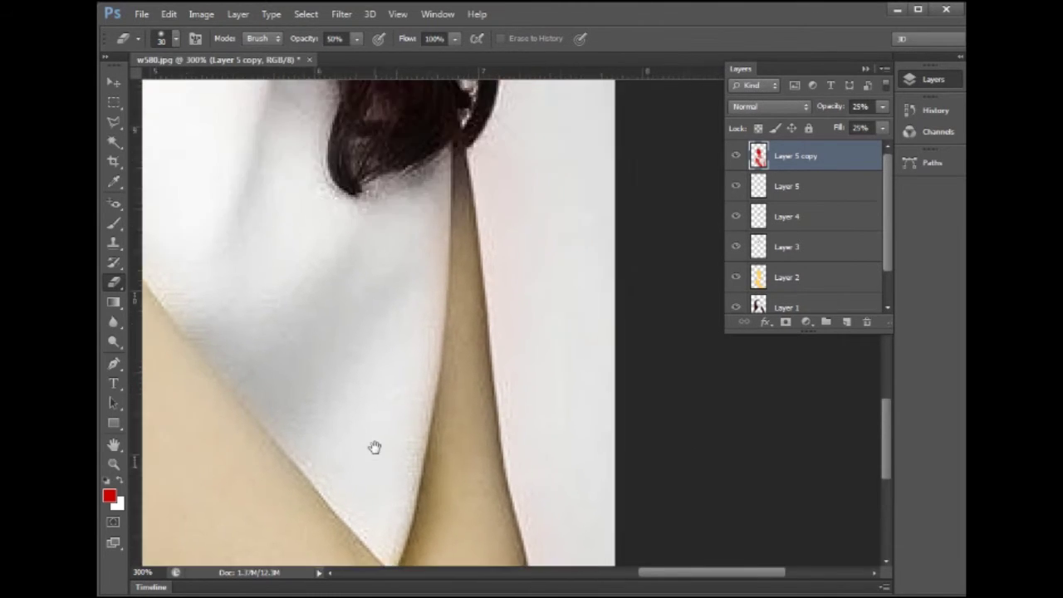
drag(396, 305, 375, 446)
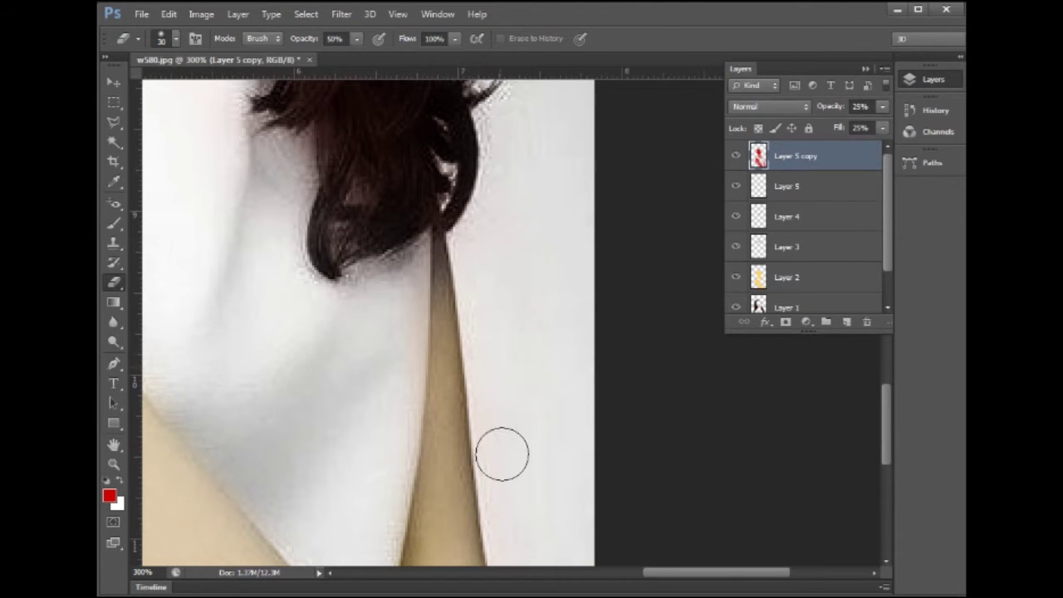
drag(541, 457, 497, 283)
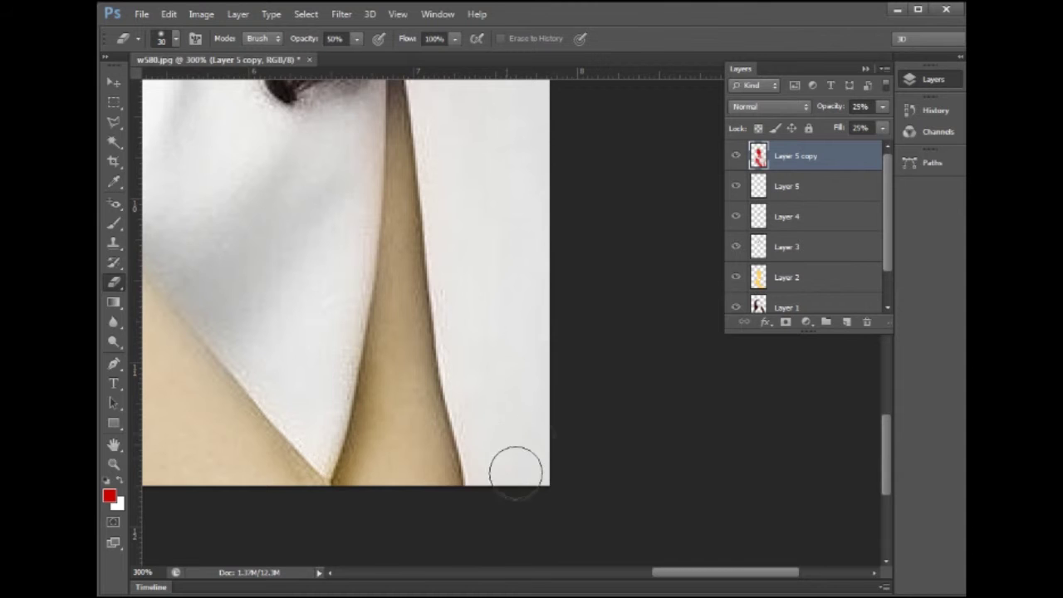
drag(513, 297, 553, 387)
drag(550, 275, 589, 418)
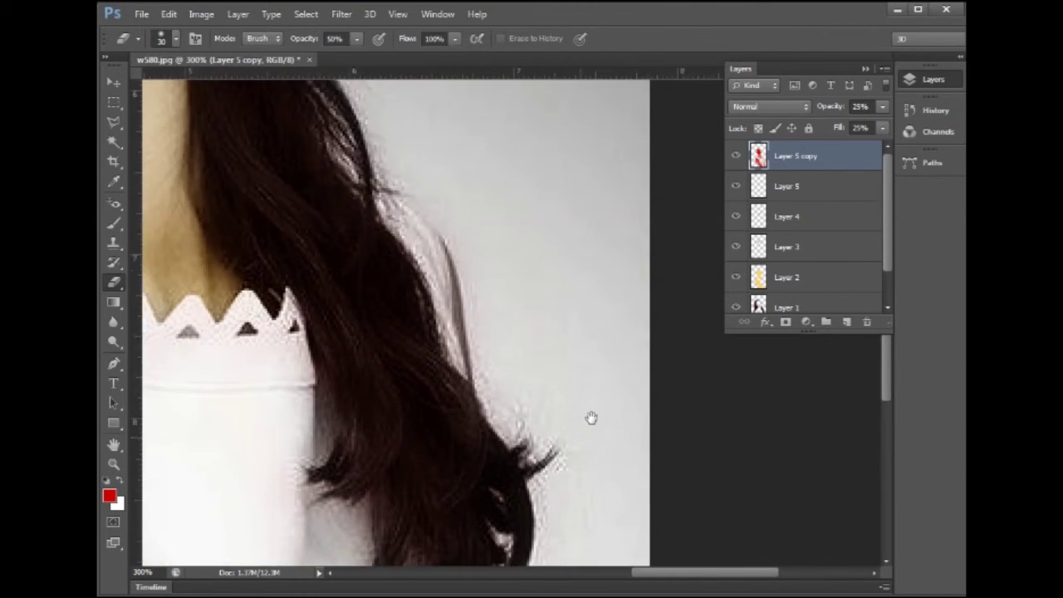
drag(583, 345, 582, 218)
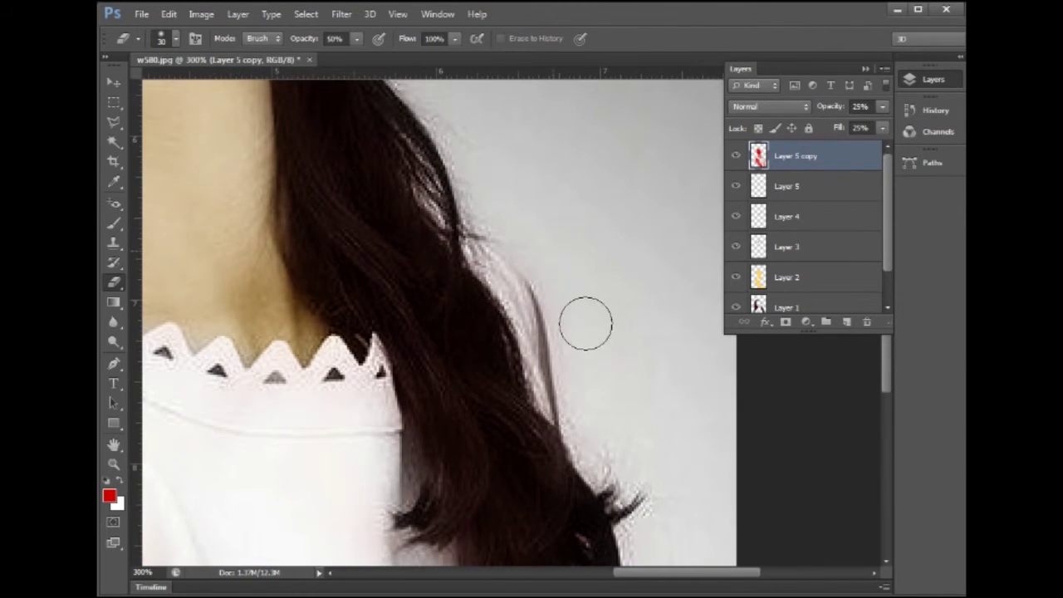
mouse_move(499, 515)
mouse_down()
mouse_move(435, 356)
mouse_move(477, 241)
mouse_up()
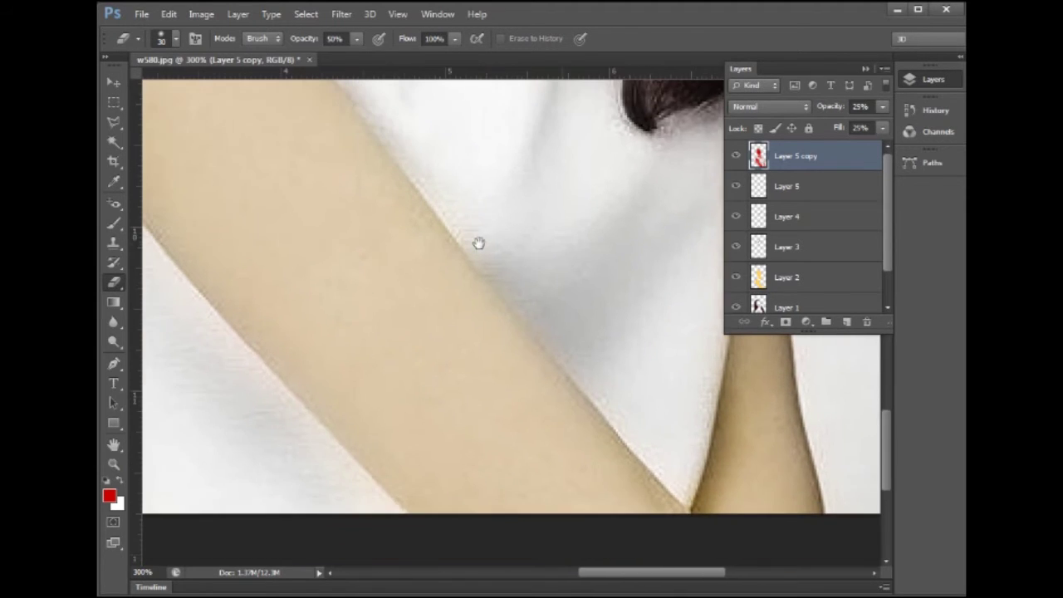
drag(521, 285, 633, 287)
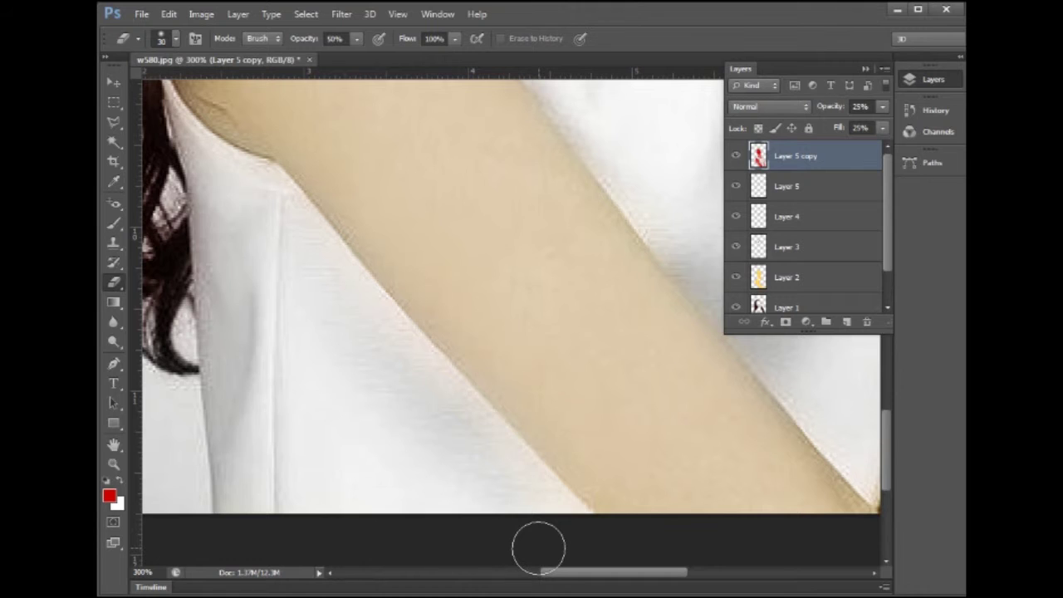
- Fit the image, zoom to 400% on the face, and shrink the eraser to 9 px
key(ctrl+0)
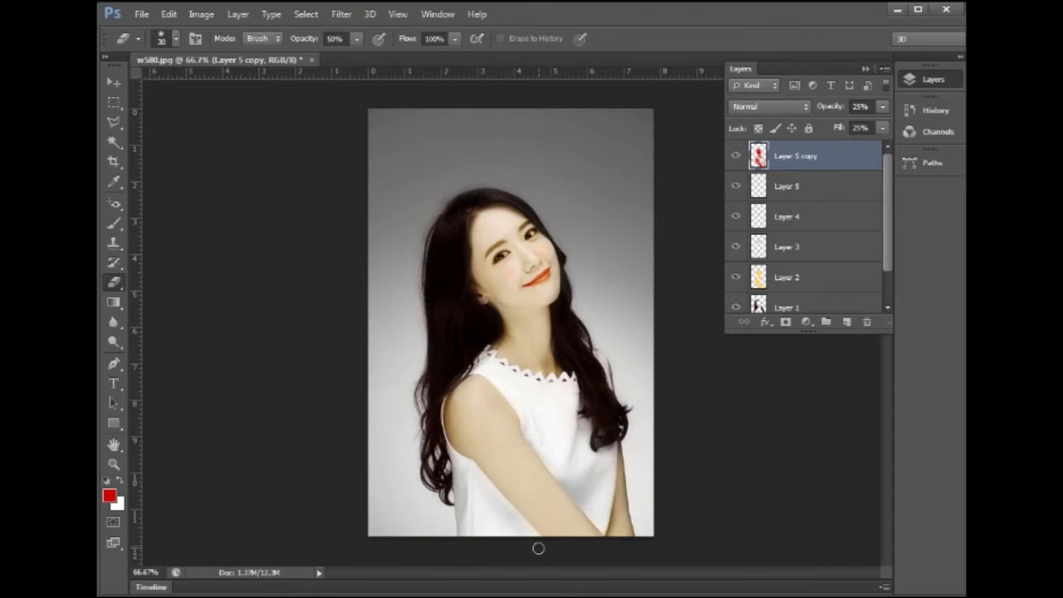
key(ctrl+plus)
key(ctrl+plus)
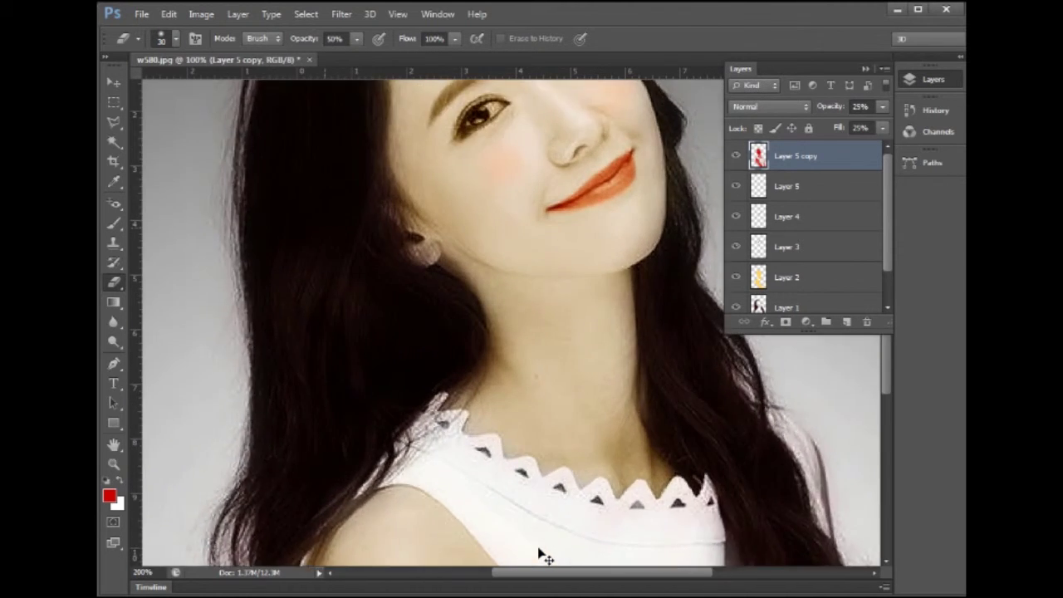
key(ctrl+plus)
key(ctrl+plus)
scroll(511, 465, up, 3)
scroll(498, 413, up, 2)
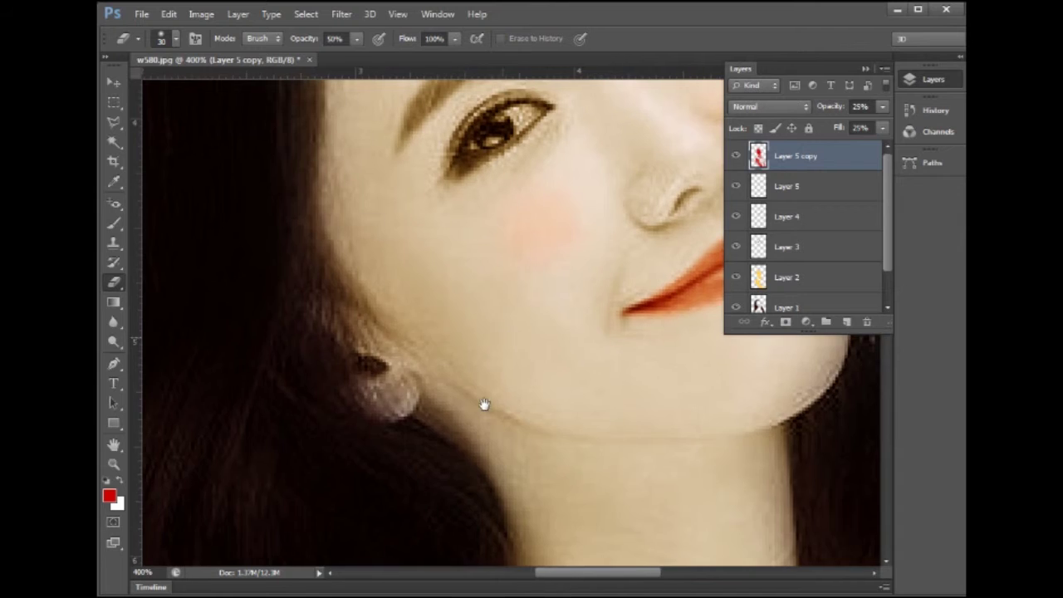
scroll(473, 406, up, 4)
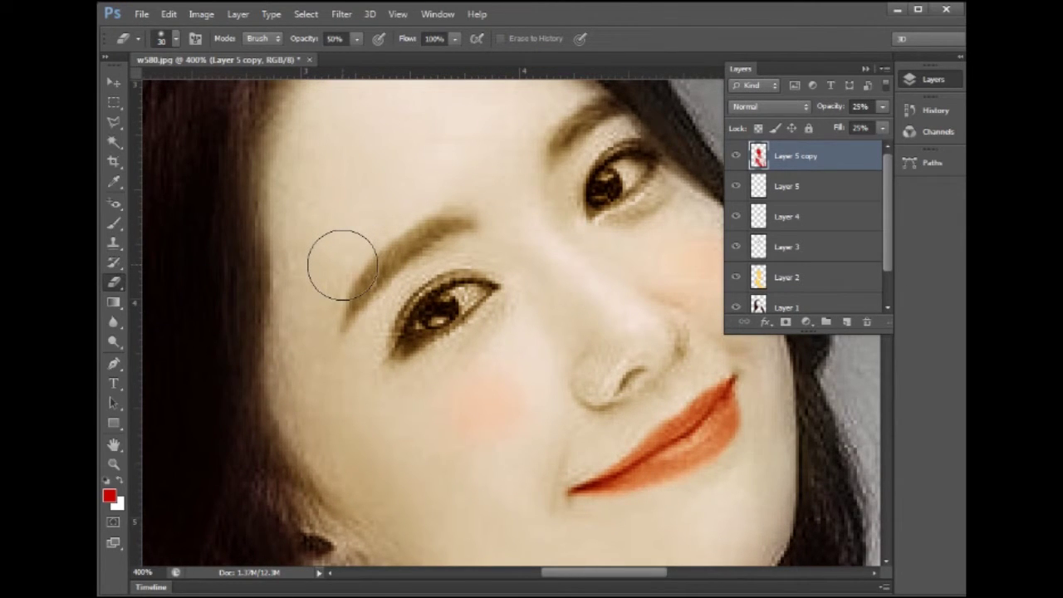
key(bracketleft)
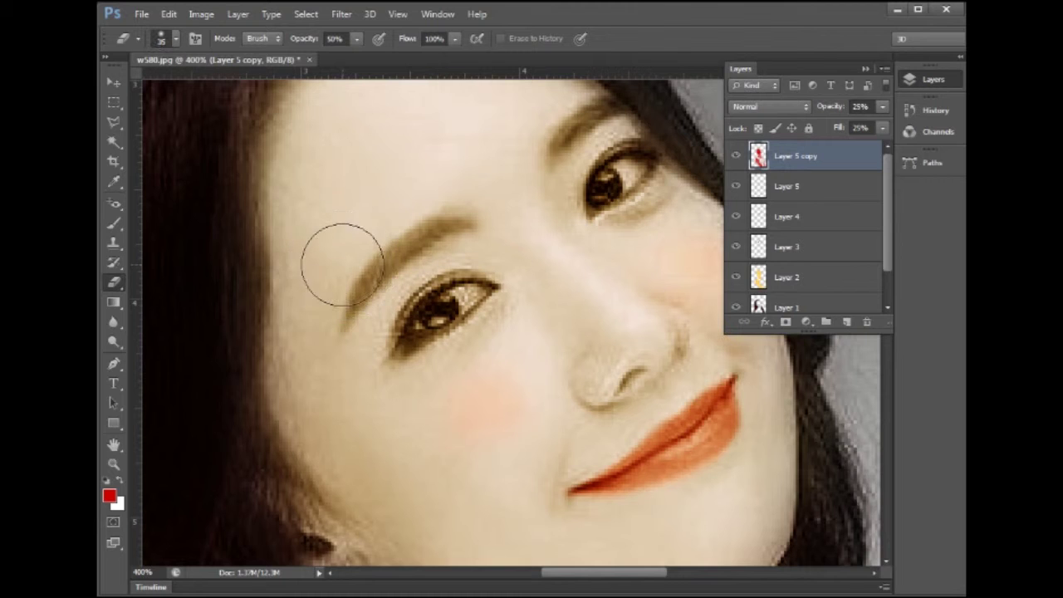
key(bracketleft)
key(bracketleft)
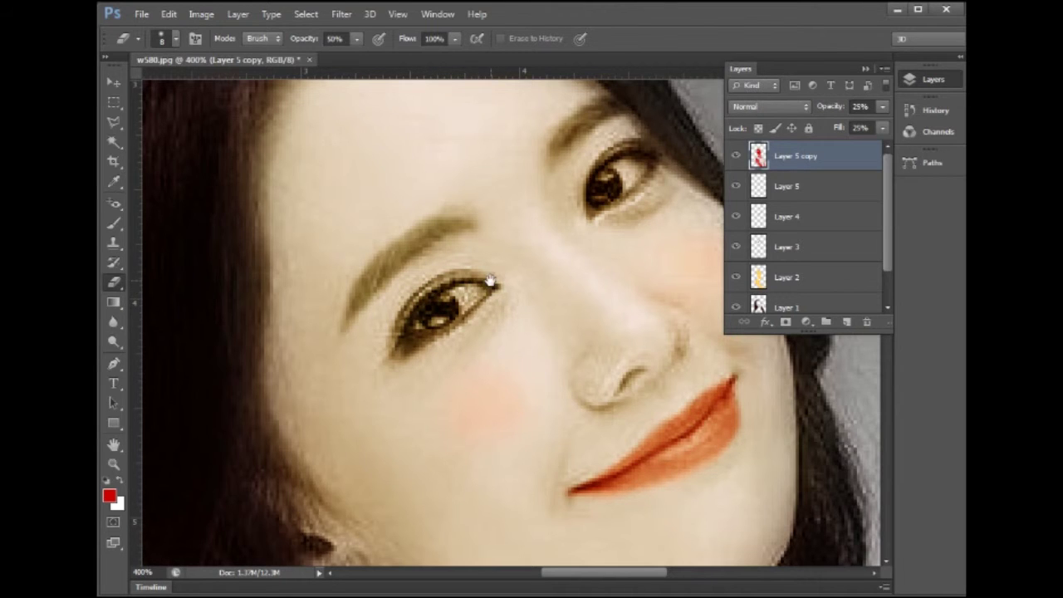
drag(490, 282, 453, 324)
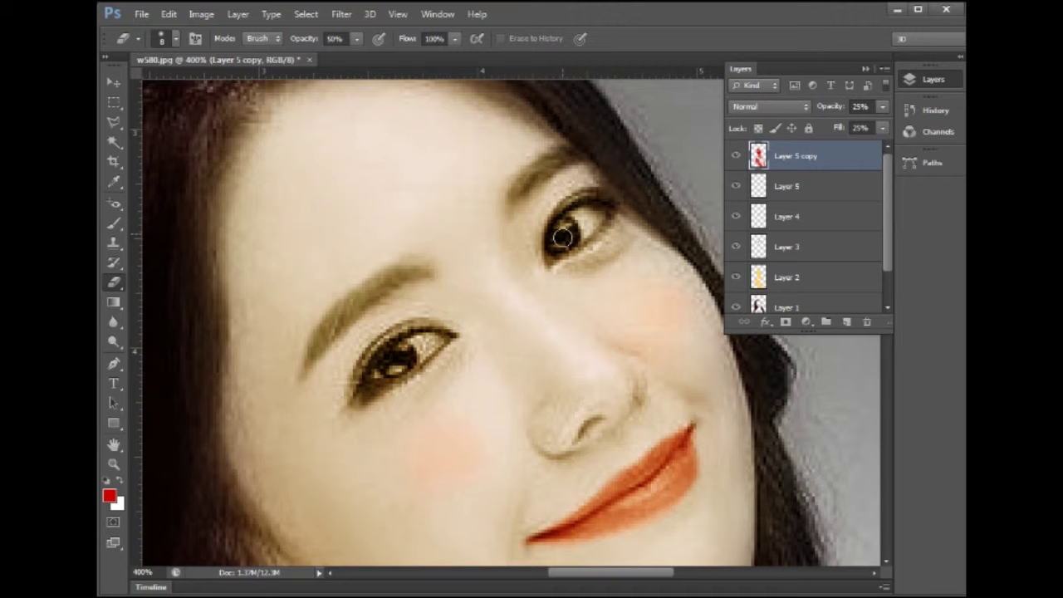
- Set the foreground colour to black and add a new Layer 6
click(110, 496)
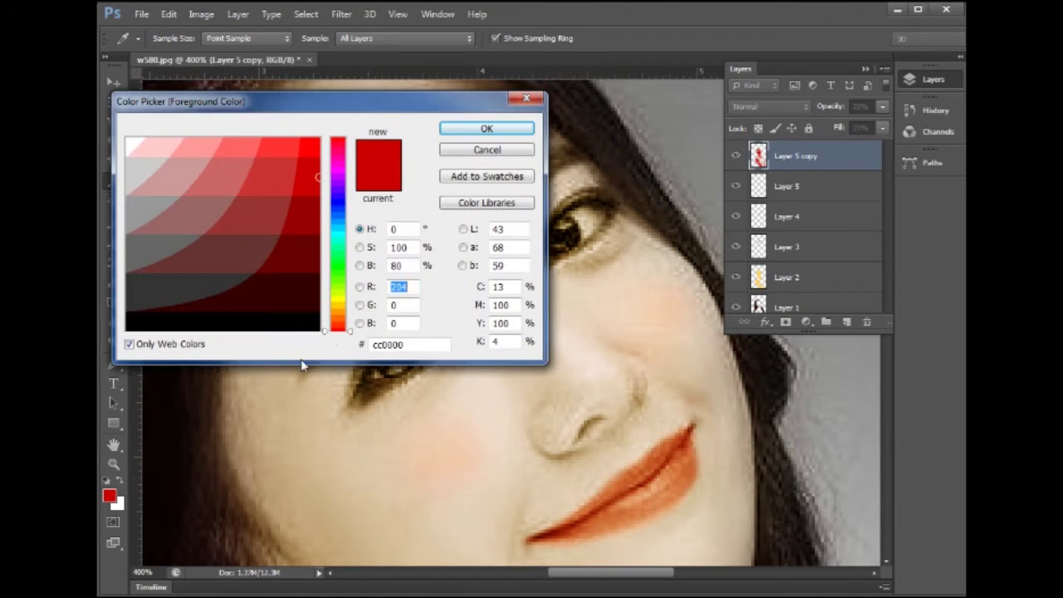
click(304, 329)
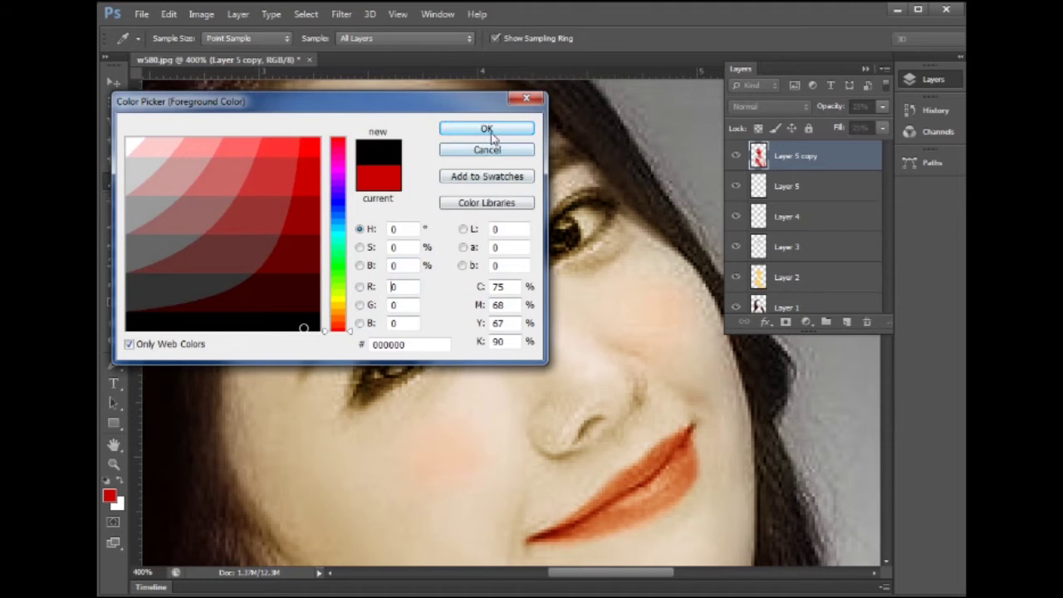
click(488, 132)
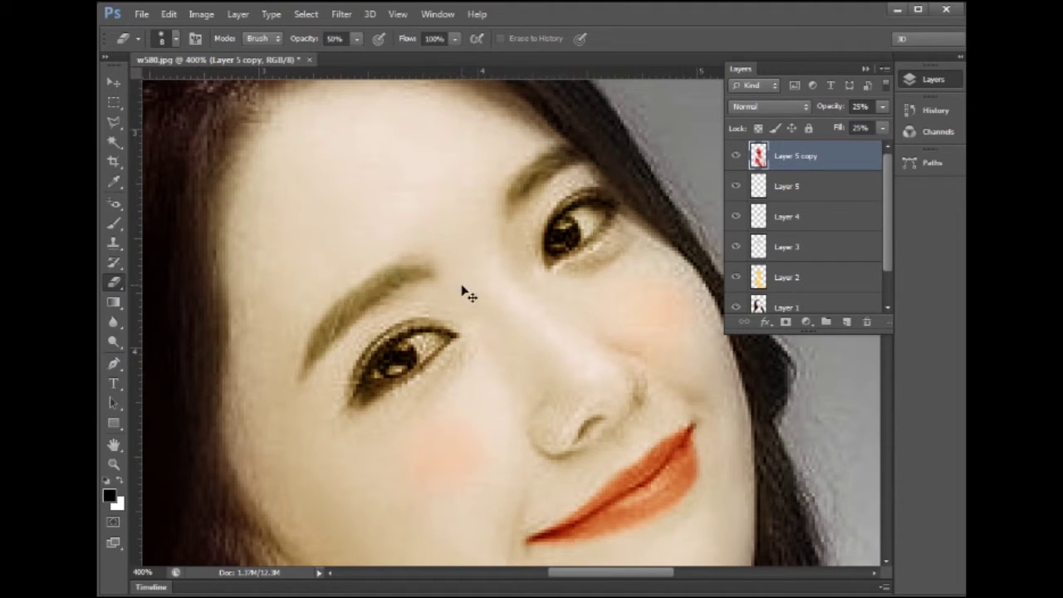
click(845, 323)
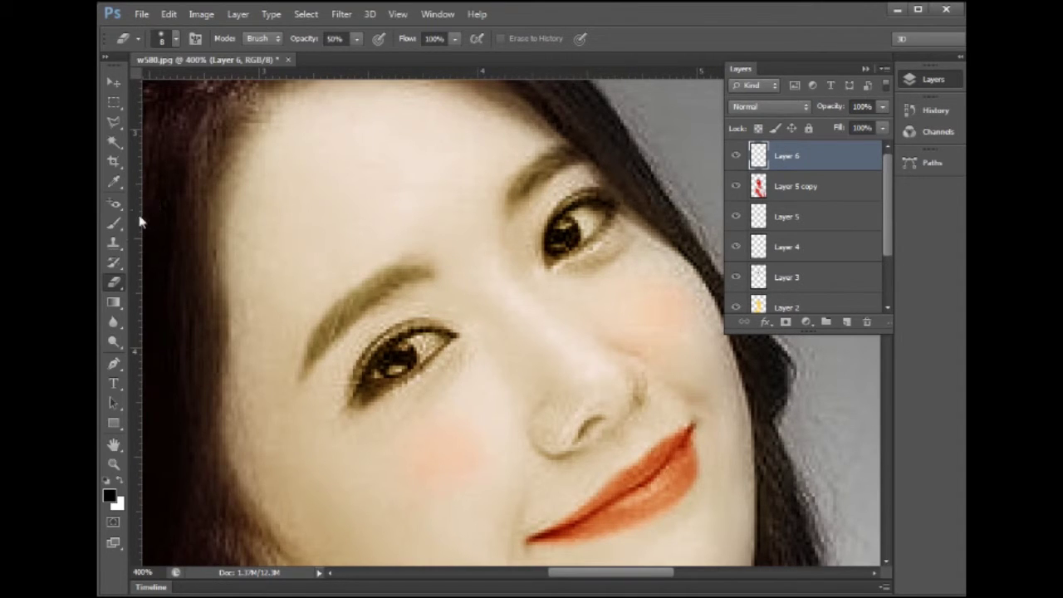
- Try a 30 px black brush dab on the left eyebrow, then undo it
click(114, 225)
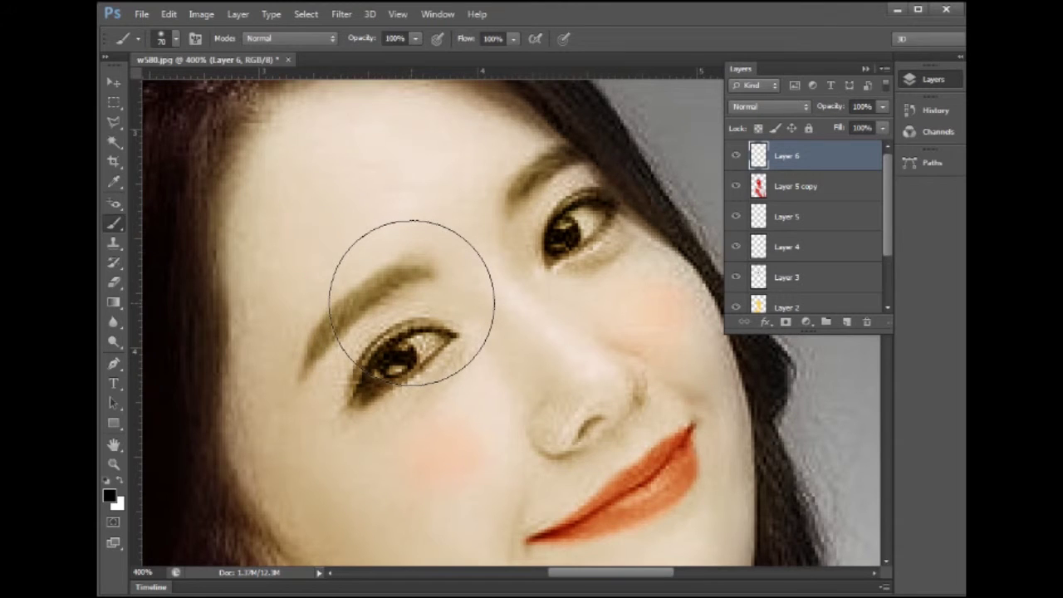
key(bracketleft)
key(bracketleft)
key(bracketleft)
key(bracketleft)
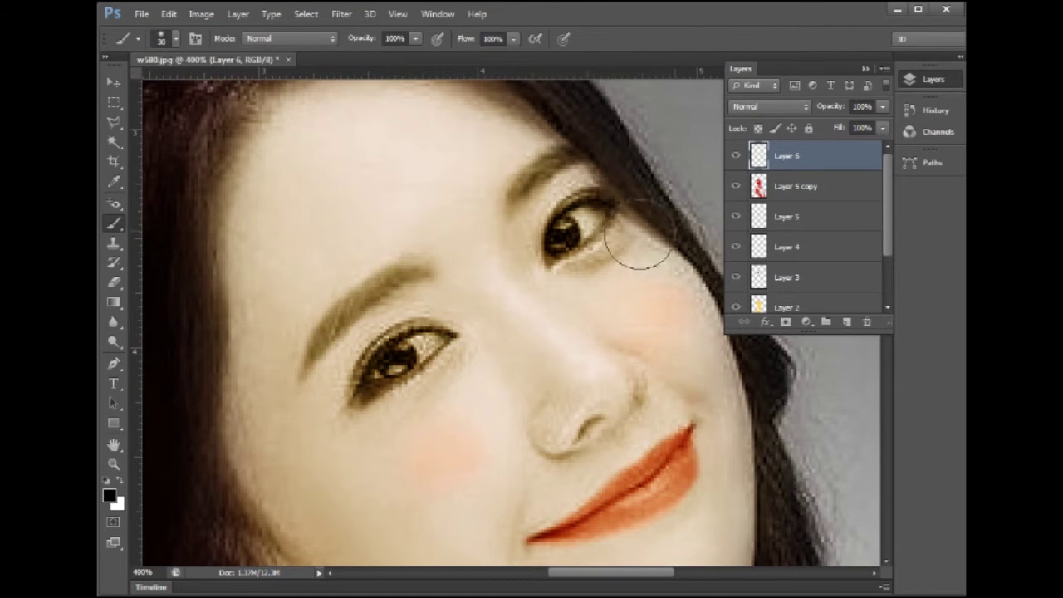
click(363, 288)
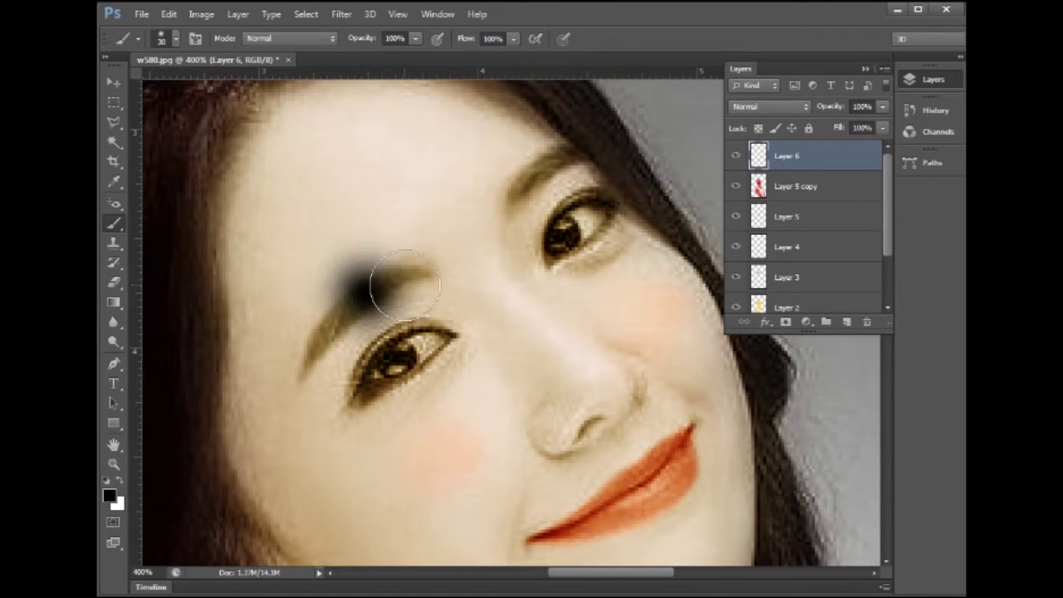
key(ctrl+z)
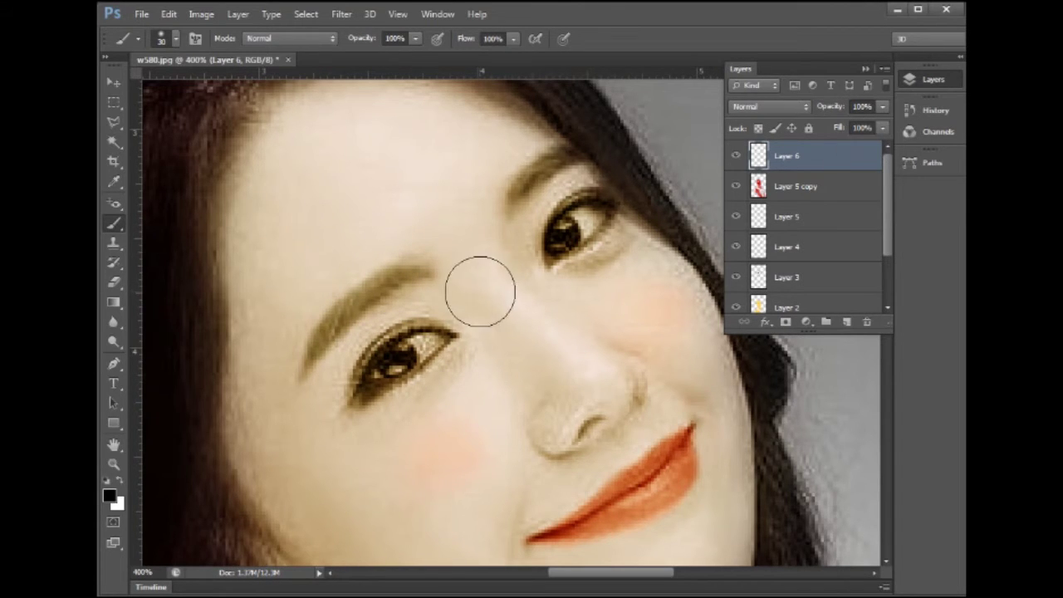
- Set Layer 6 to 25% opacity and fill, then darken the inner eyebrow with a 9 px brush
click(875, 106)
text(25)
click(860, 128)
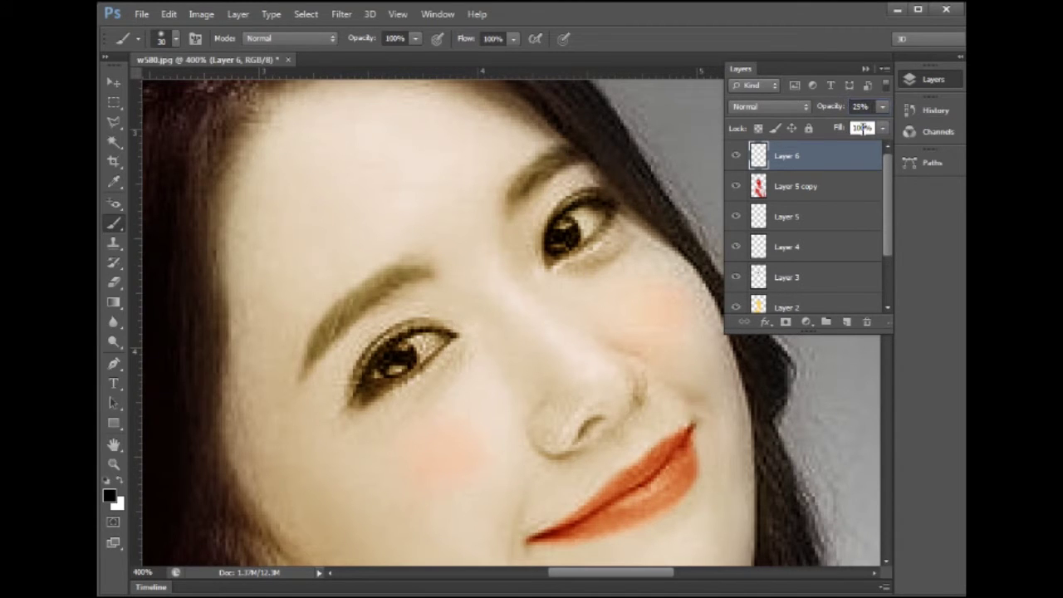
click(864, 129)
text(25)
key(Return)
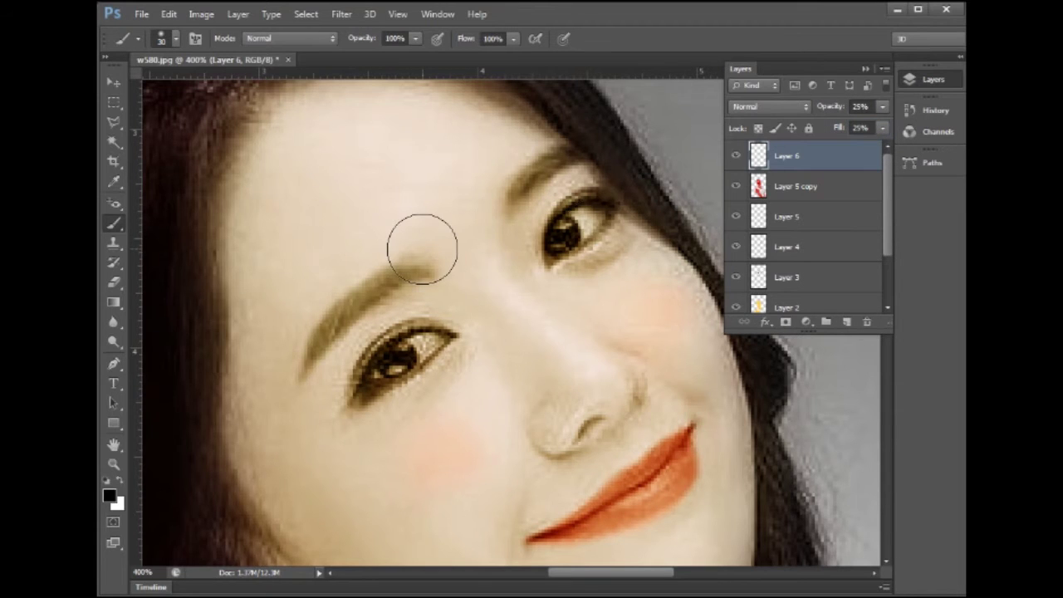
key(bracketleft)
key(bracketleft)
key(bracketleft)
key(bracketleft)
key(bracketleft)
drag(421, 262, 318, 343)
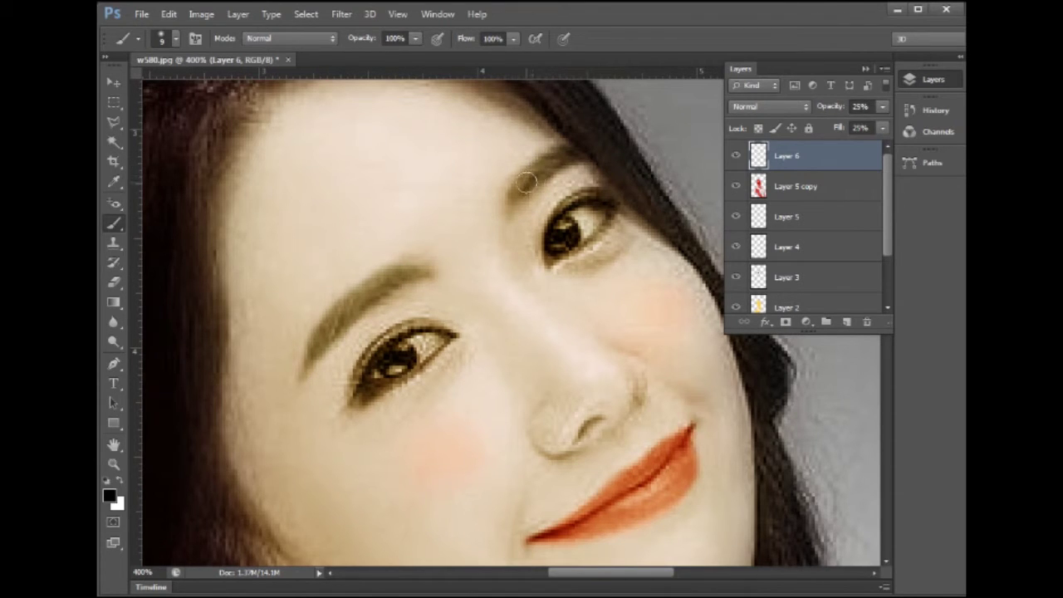
- Paint black strokes on Layer 6 to darken and define the eyebrow and iris
drag(525, 176, 567, 175)
click(109, 496)
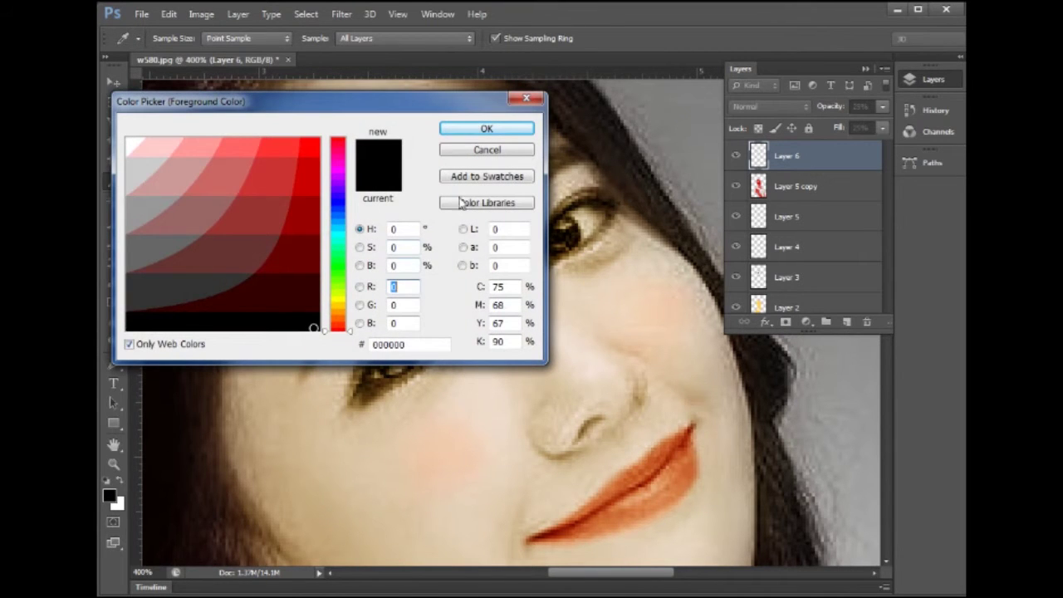
click(480, 130)
drag(547, 161, 523, 184)
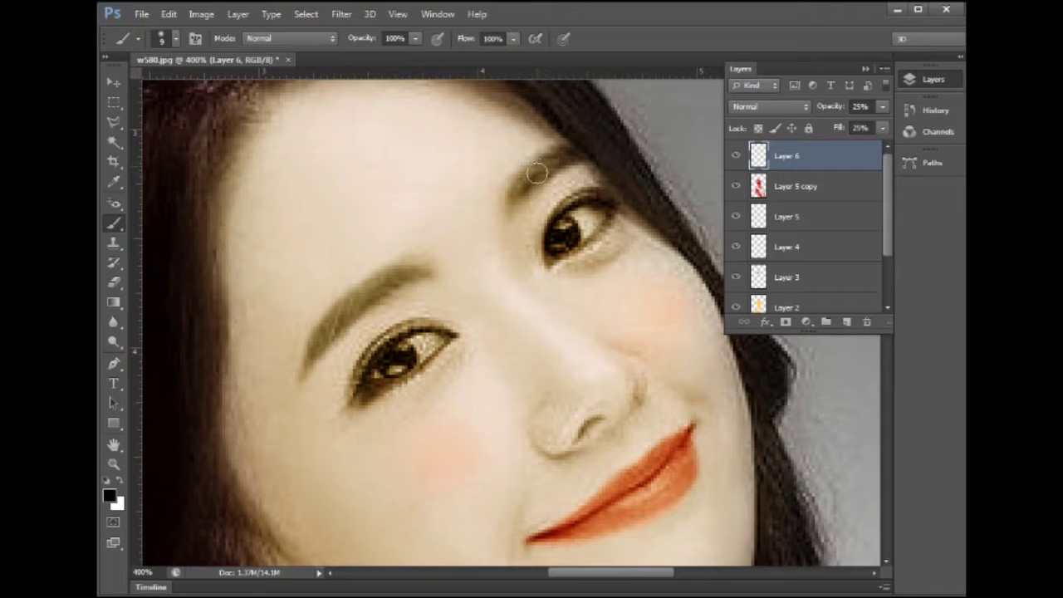
drag(562, 231, 562, 240)
- Raise Layer 6 fill to 100% and darken both upper eyelid lines in black
click(886, 127)
drag(831, 147, 887, 144)
click(563, 161)
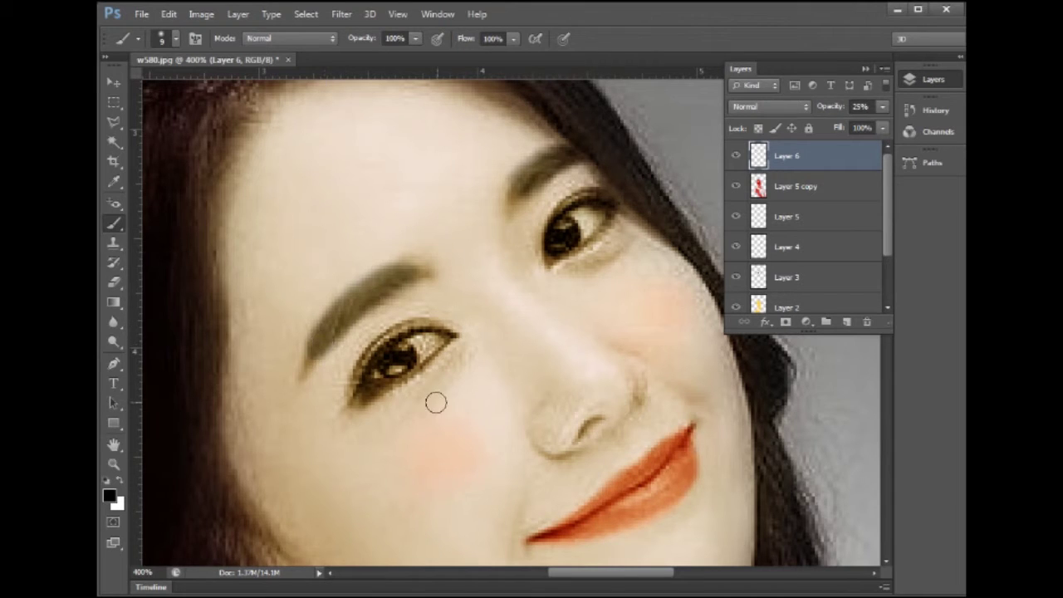
drag(369, 391, 403, 334)
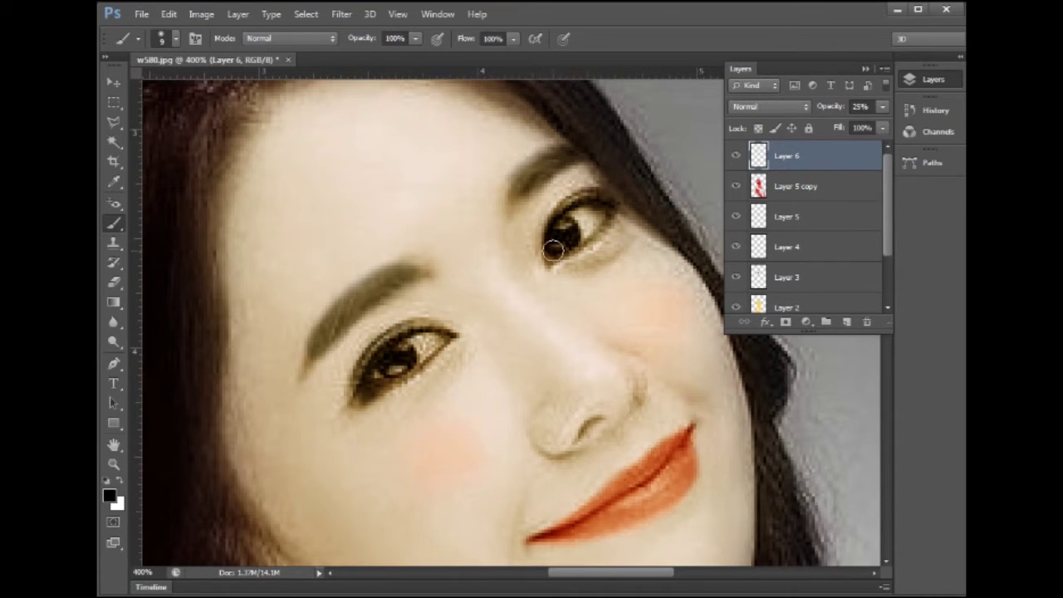
drag(611, 204, 588, 203)
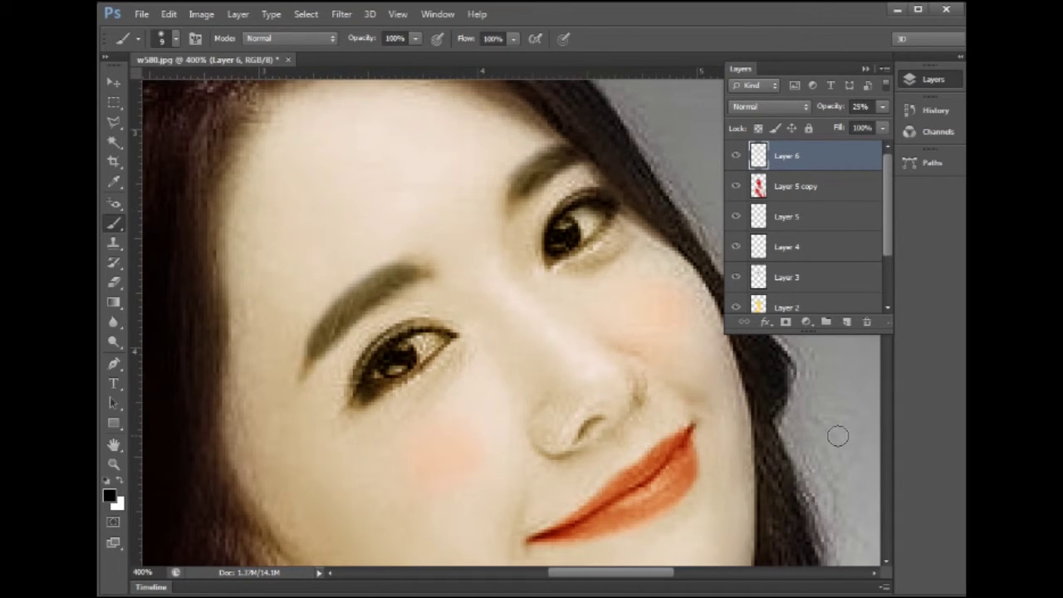
scroll(839, 439, down, 2)
scroll(839, 440, down, 1)
scroll(840, 442, down, 1)
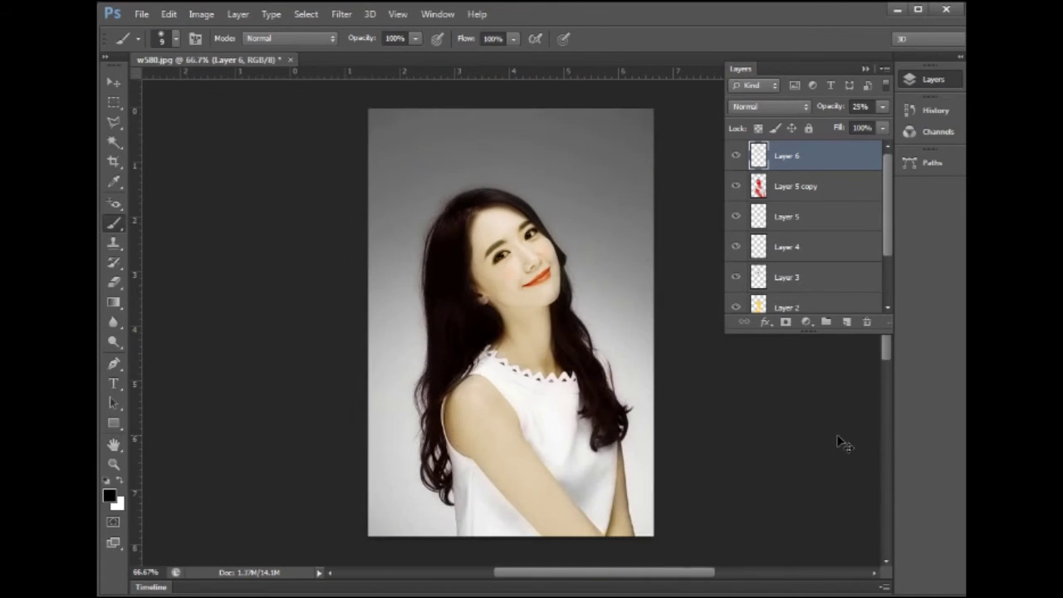
scroll(843, 441, down, 1)
scroll(842, 441, up, 1)
scroll(841, 440, up, 2)
scroll(839, 438, up, 1)
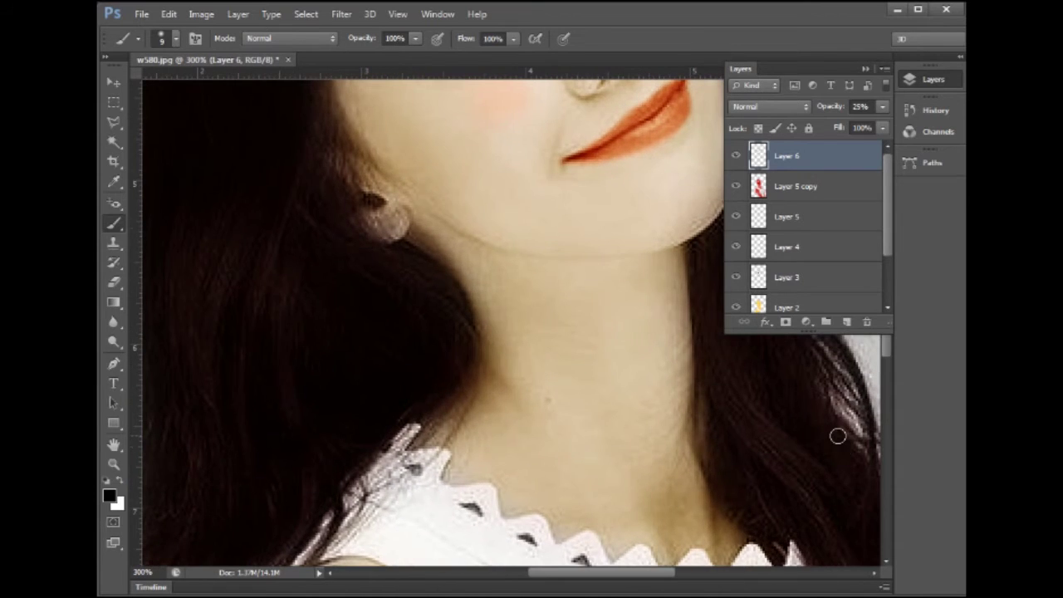
scroll(487, 444, down, 3)
scroll(448, 387, up, 3)
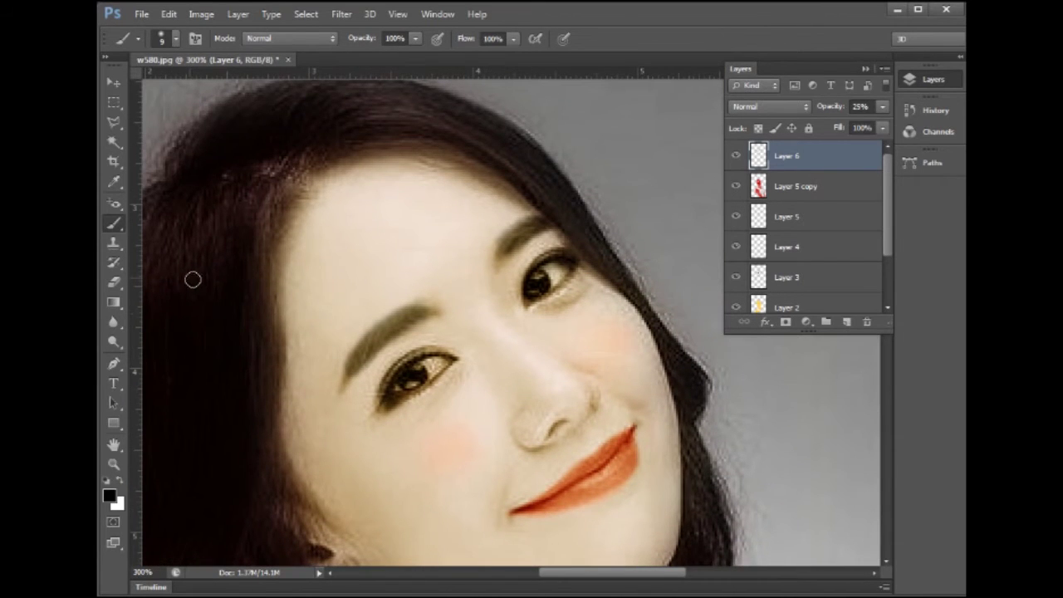
click(116, 281)
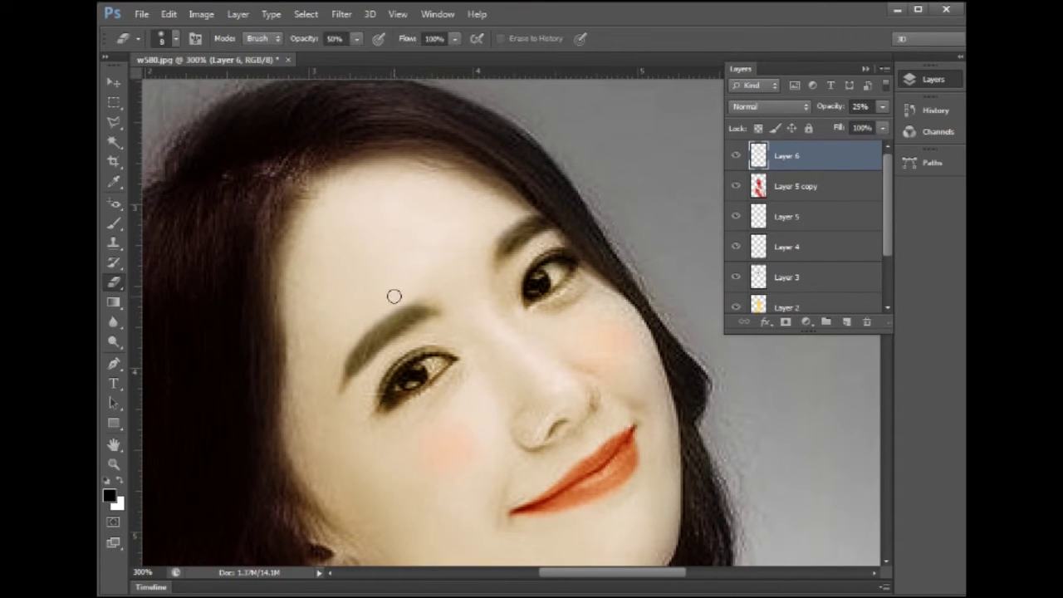
key(bracketright)
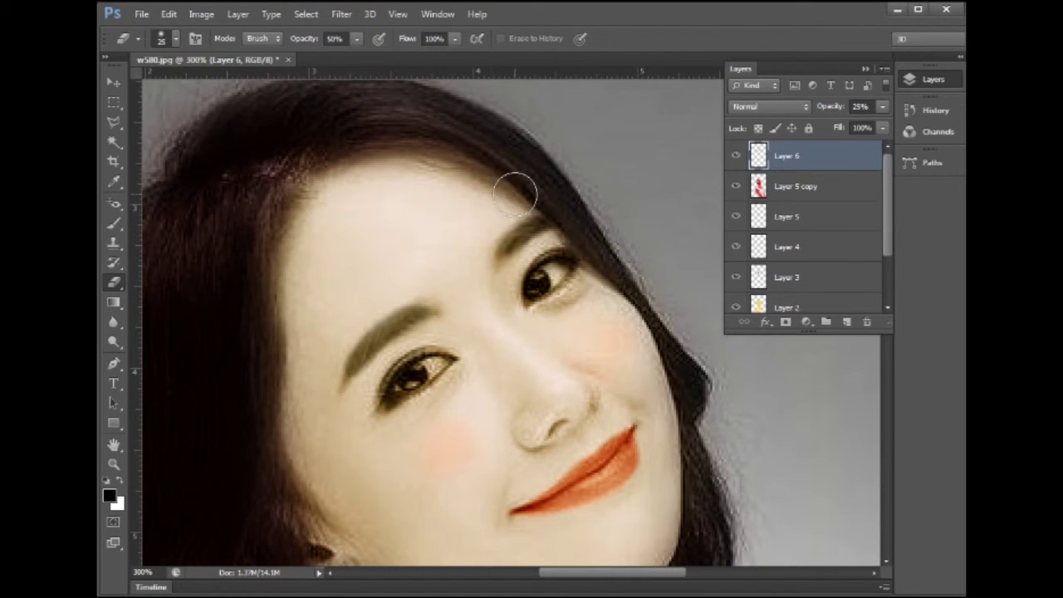
drag(517, 468, 506, 146)
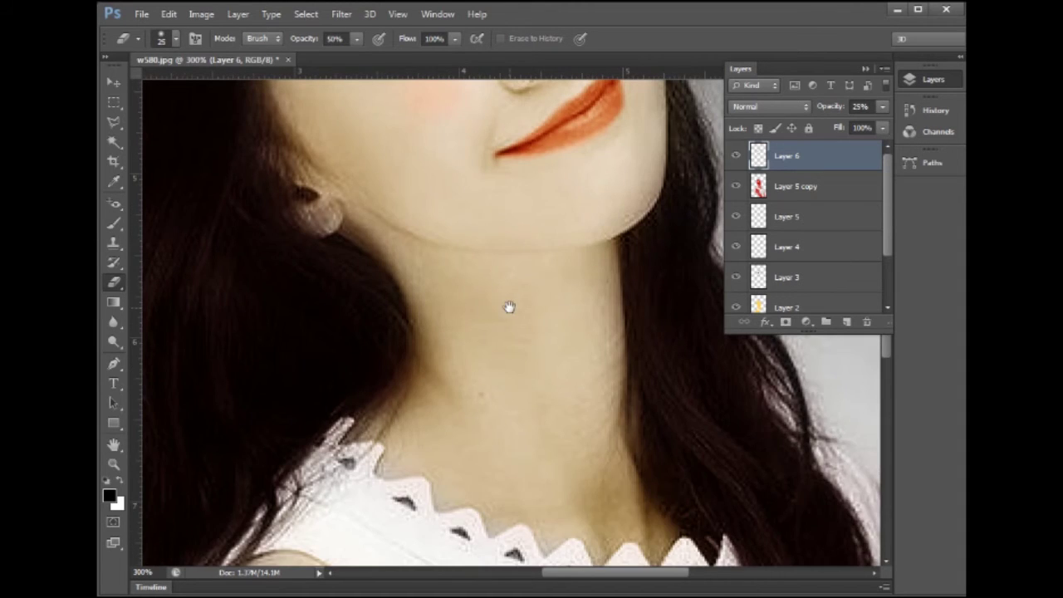
scroll(509, 308, up, 1)
scroll(509, 308, down, 5)
scroll(506, 282, down, 3)
scroll(501, 235, down, 3)
scroll(507, 249, down, 2)
scroll(515, 275, up, 2)
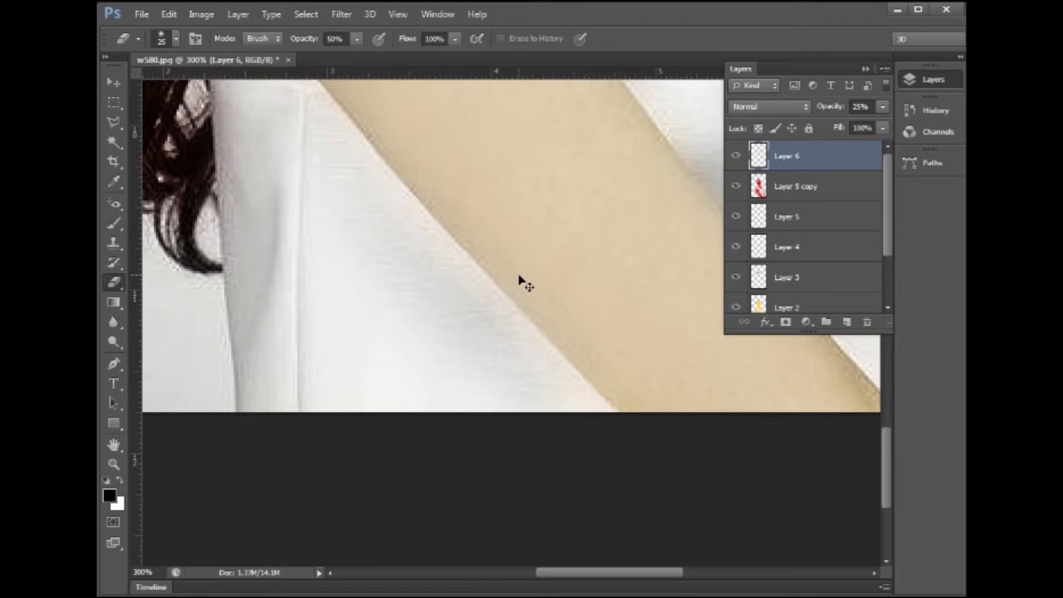
scroll(520, 281, down, 2)
scroll(520, 281, down, 3)
scroll(520, 281, down, 1)
scroll(520, 281, up, 1)
scroll(520, 280, up, 1)
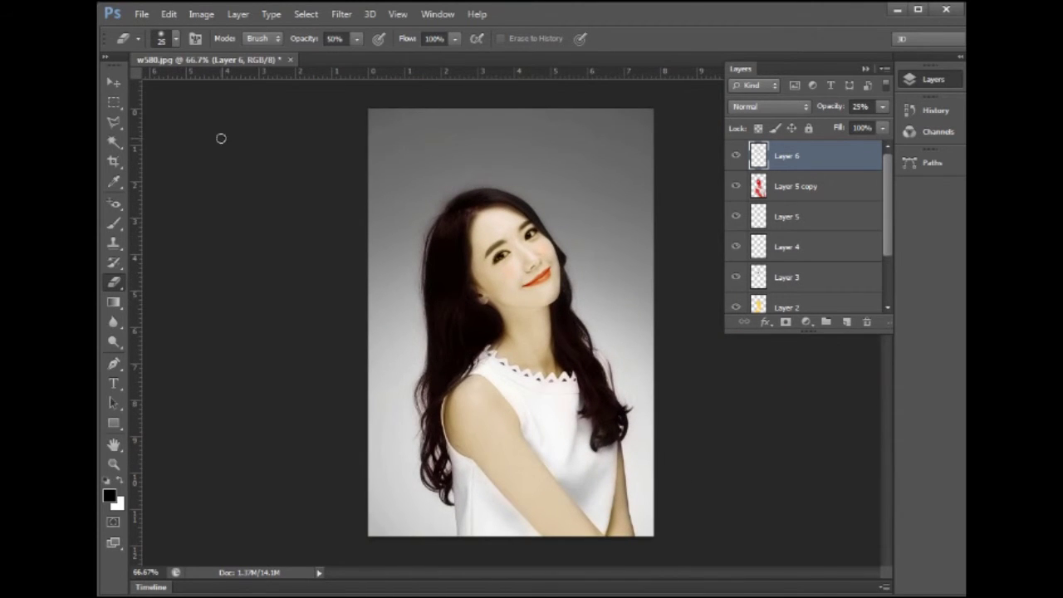
- Add a new layer and set the gradient foreground colour to magenta #cc00cc
click(846, 322)
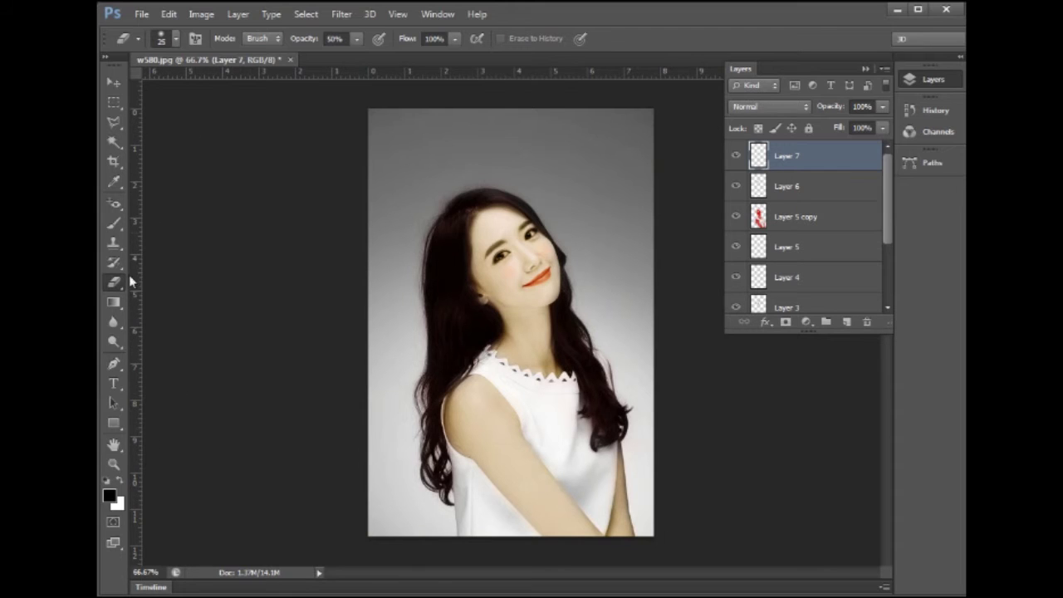
click(114, 302)
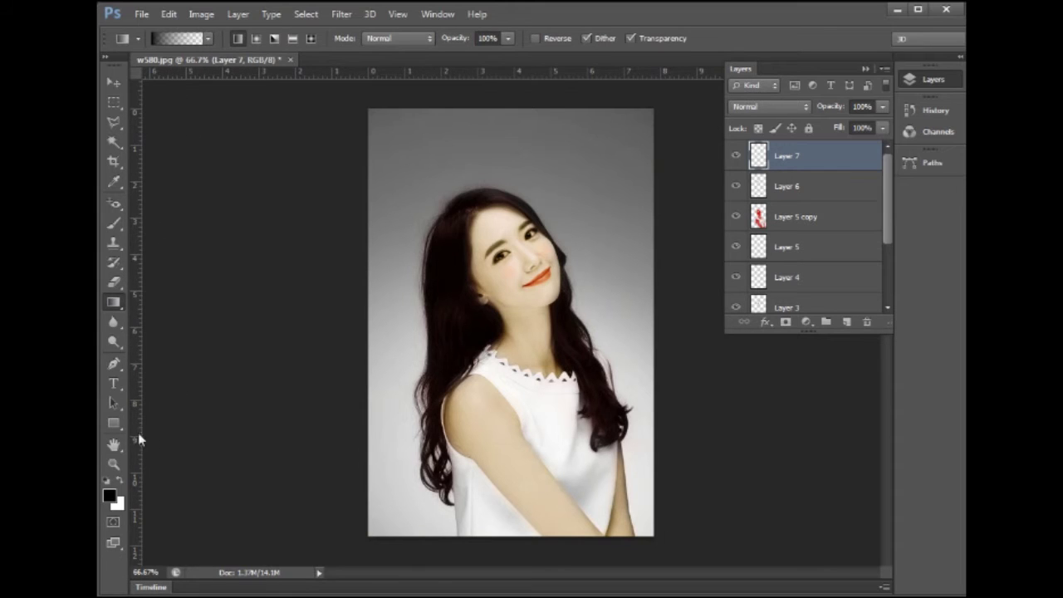
click(209, 39)
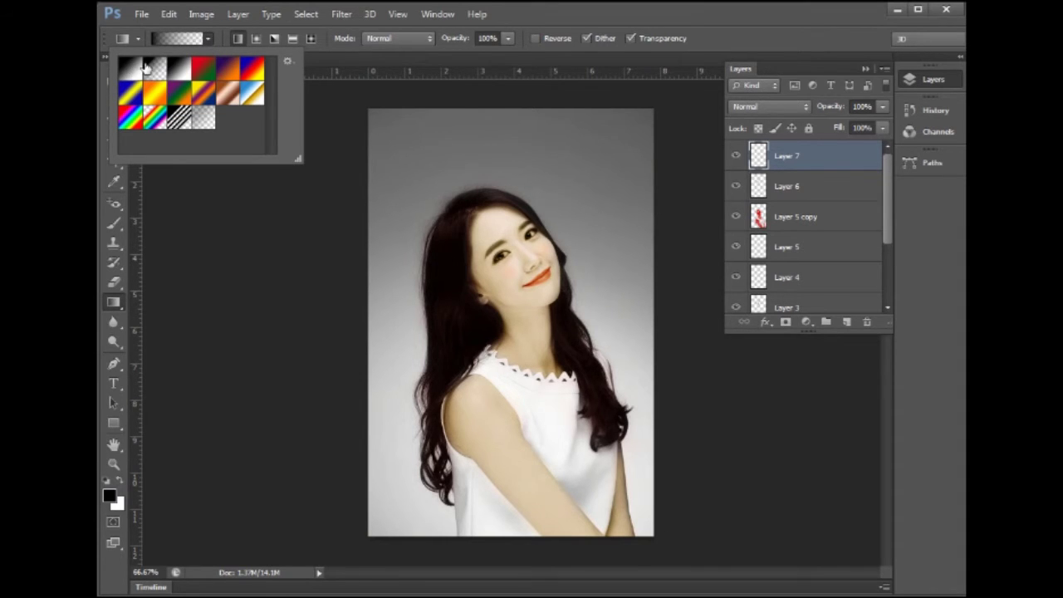
click(107, 496)
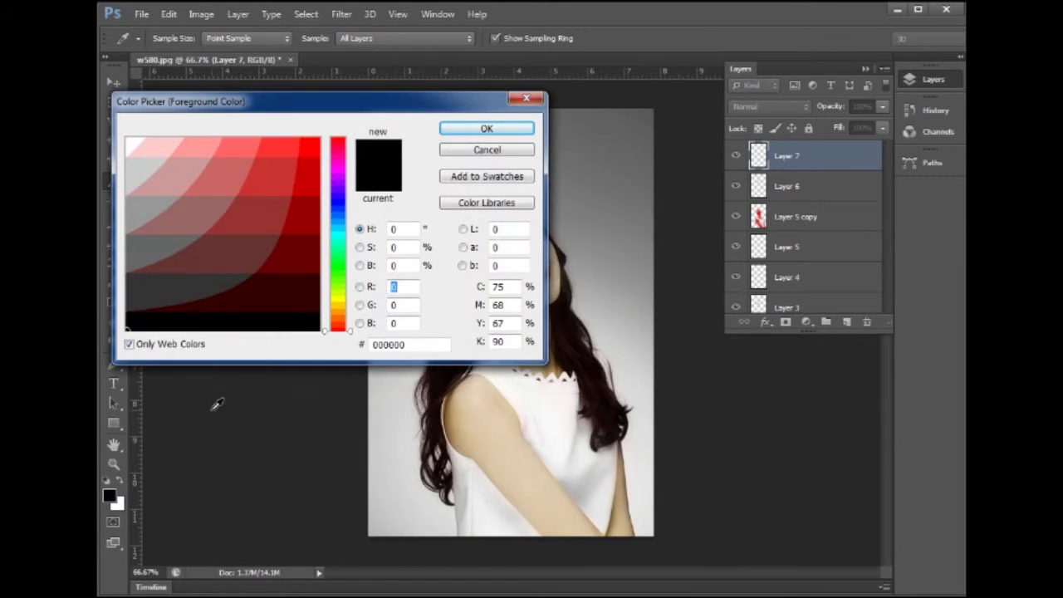
click(344, 173)
click(314, 177)
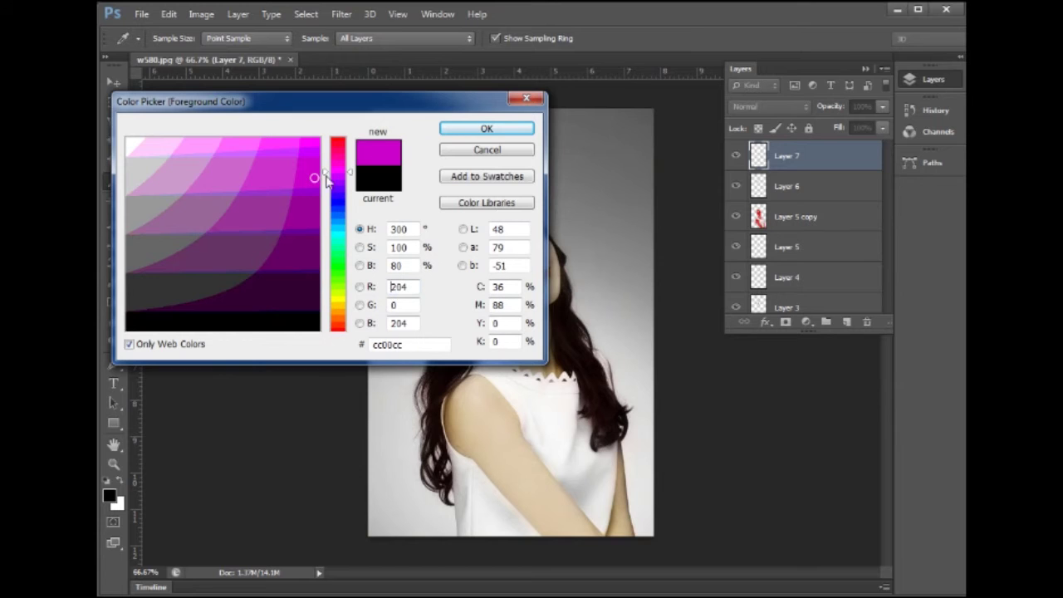
click(460, 132)
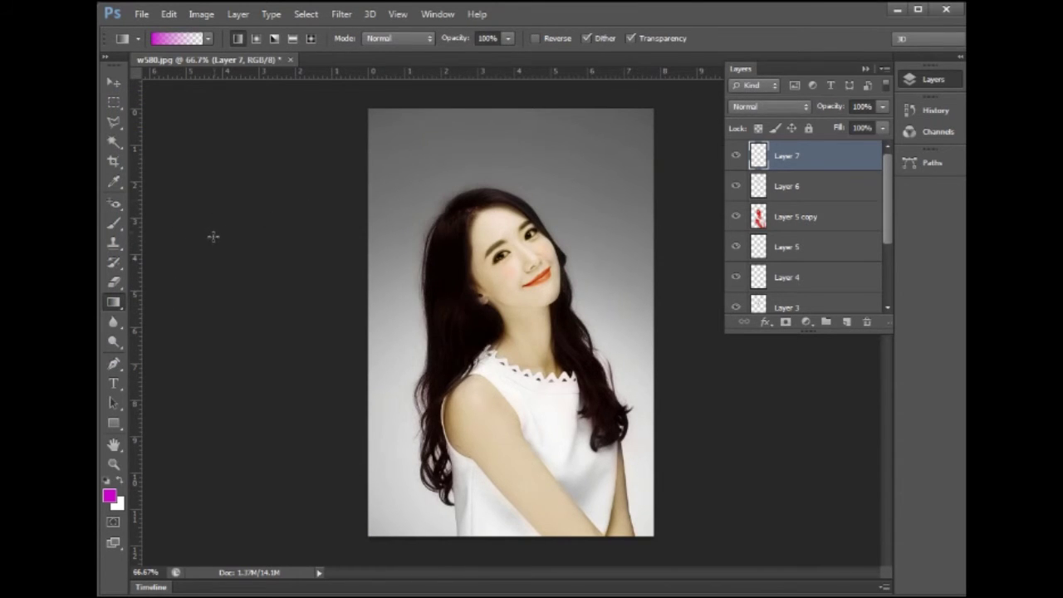
- Fill Layer 7 with a top-down magenta-to-white gradient blended as Soft Light
click(207, 38)
click(131, 70)
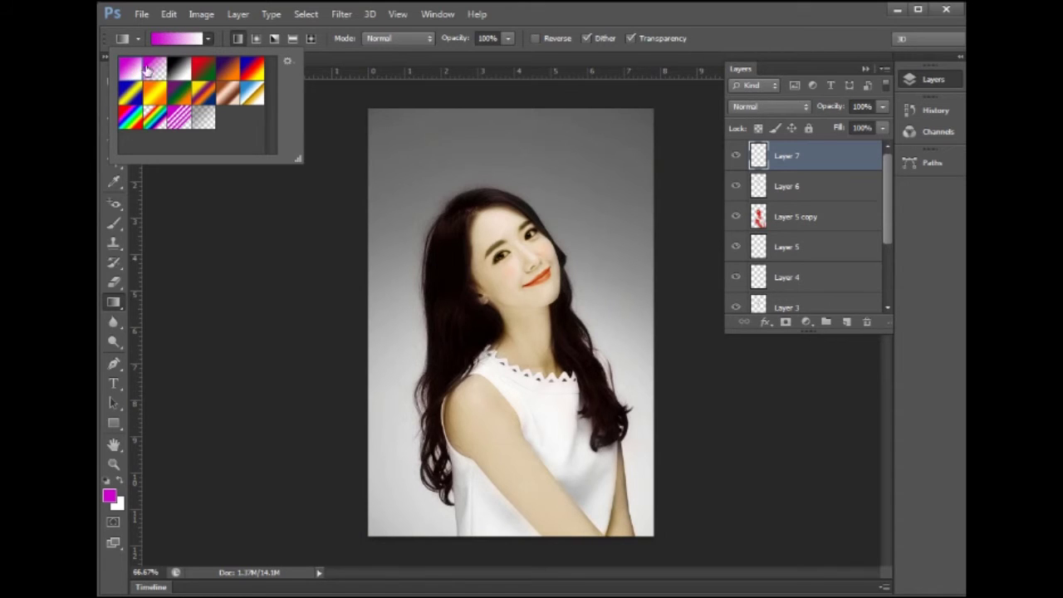
click(470, 109)
drag(470, 109, 471, 418)
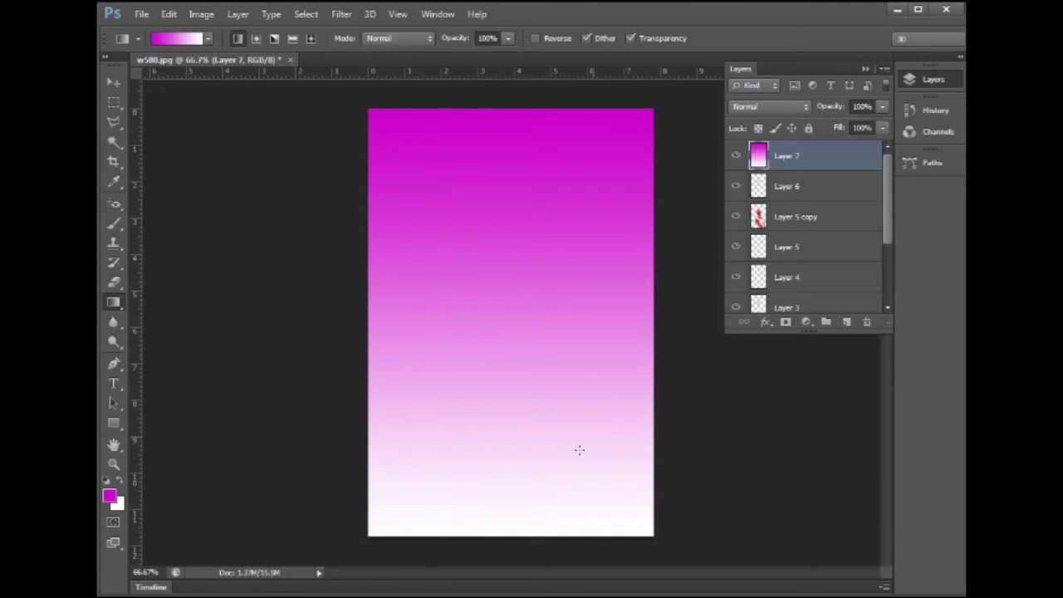
click(808, 106)
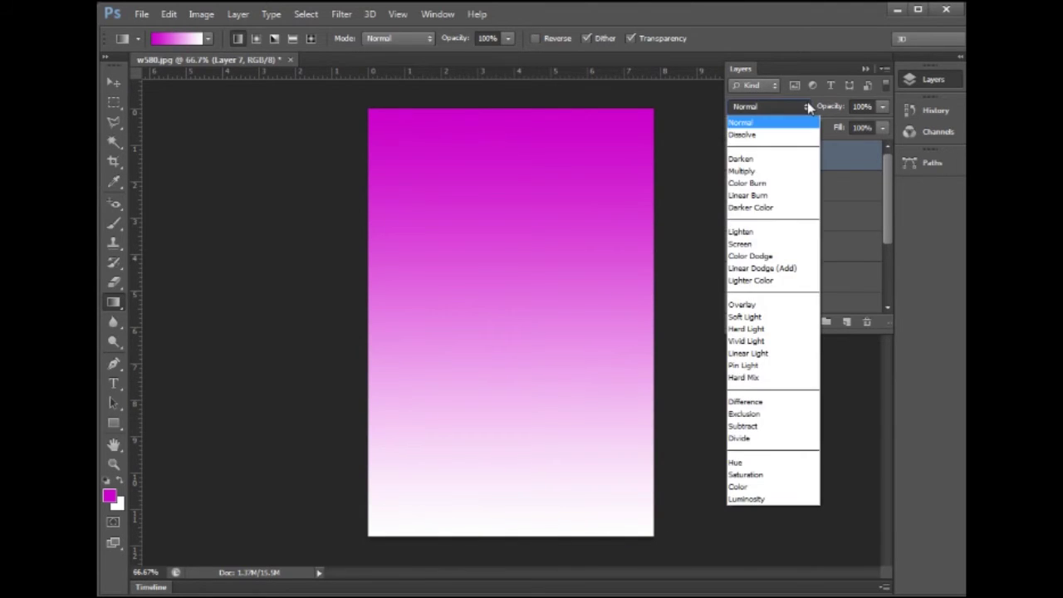
click(747, 316)
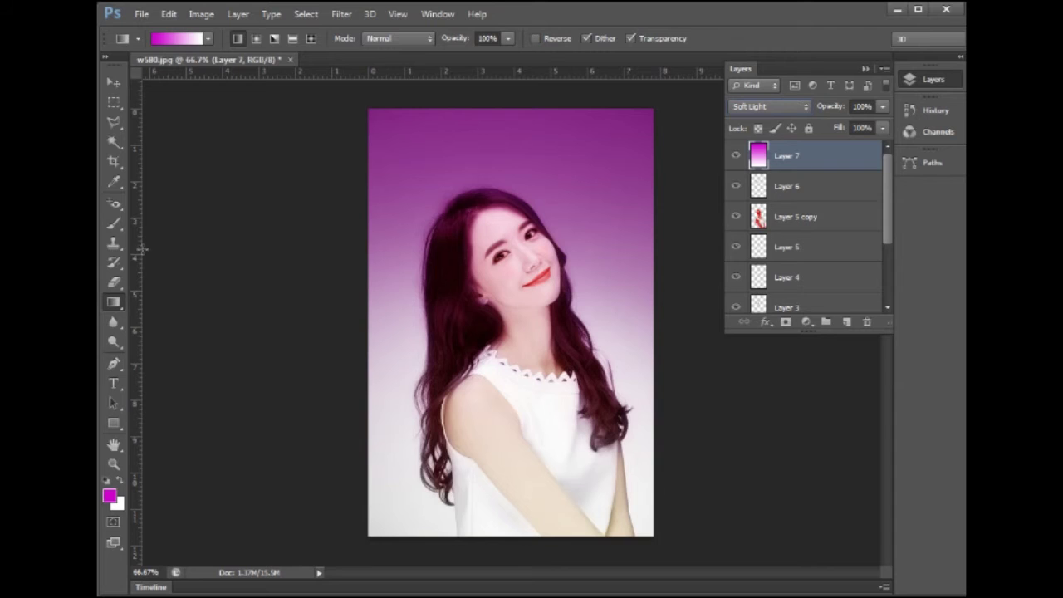
click(117, 281)
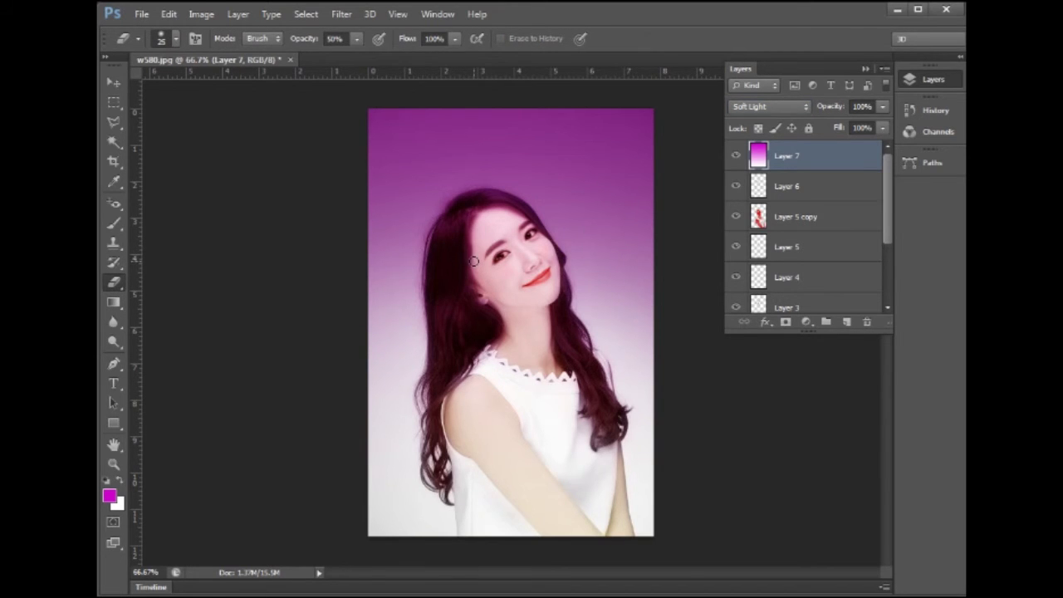
- Erase the magenta tint from hair, neck and arm with a 175-size eraser at 200% zoom
key(bracketright)
key(bracketright)
key(bracketright)
key(bracketright)
key(bracketright)
key(bracketright)
key(bracketright)
key(bracketright)
key(bracketright)
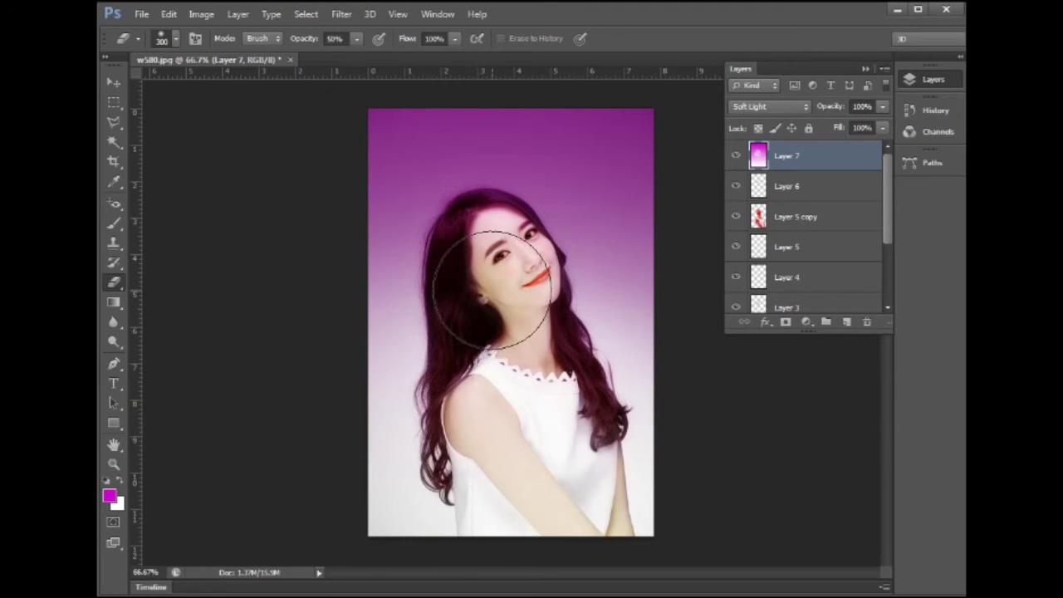
key(bracketleft)
key(bracketleft)
key(bracketleft)
key(bracketleft)
key(bracketleft)
drag(480, 235, 453, 264)
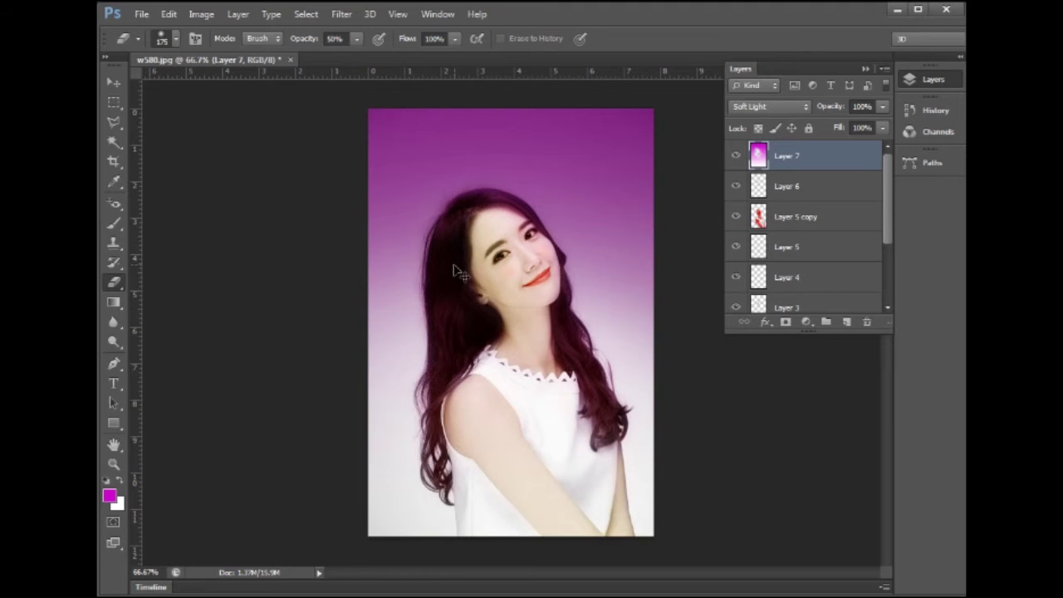
key(ctrl+plus)
key(ctrl+plus)
mouse_move(426, 278)
mouse_down()
mouse_move(399, 297)
mouse_move(391, 368)
mouse_move(458, 337)
mouse_move(366, 126)
mouse_up()
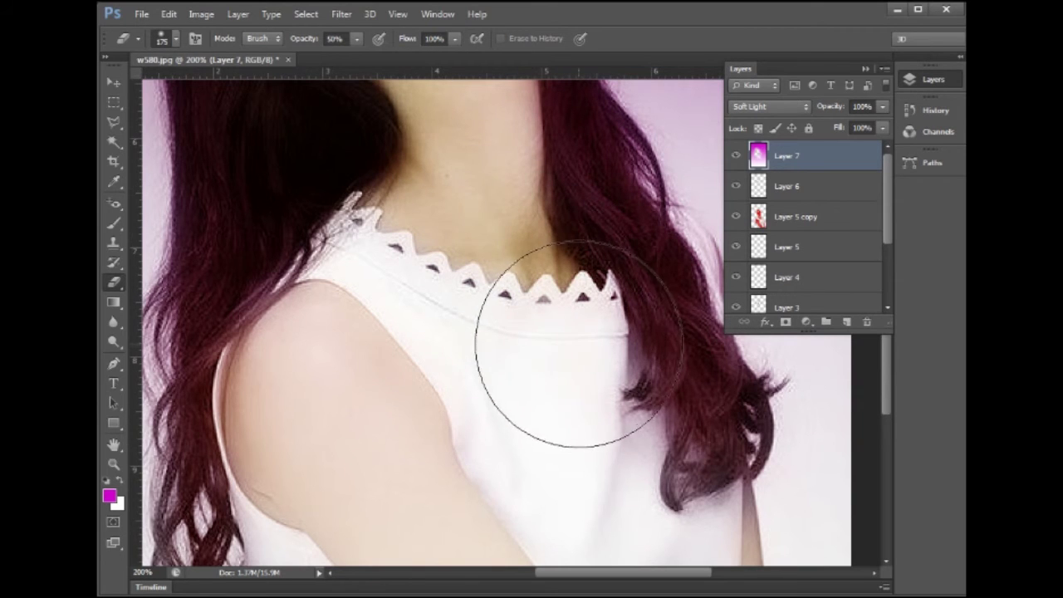
mouse_move(587, 404)
mouse_down()
mouse_move(487, 294)
mouse_move(487, 277)
mouse_up()
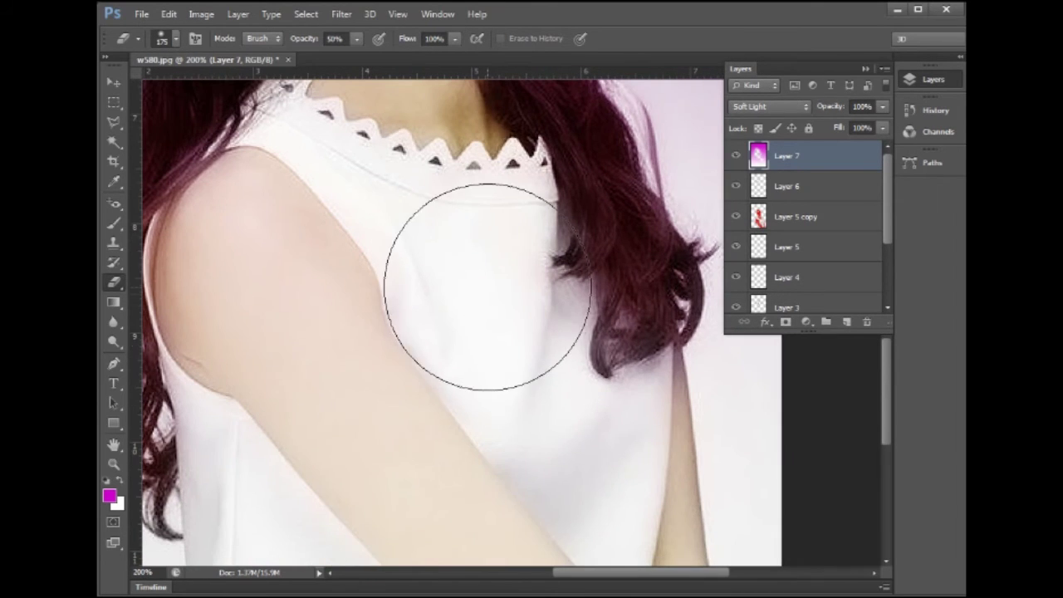
mouse_move(334, 358)
mouse_down()
mouse_move(462, 369)
mouse_move(418, 190)
mouse_move(473, 367)
mouse_up()
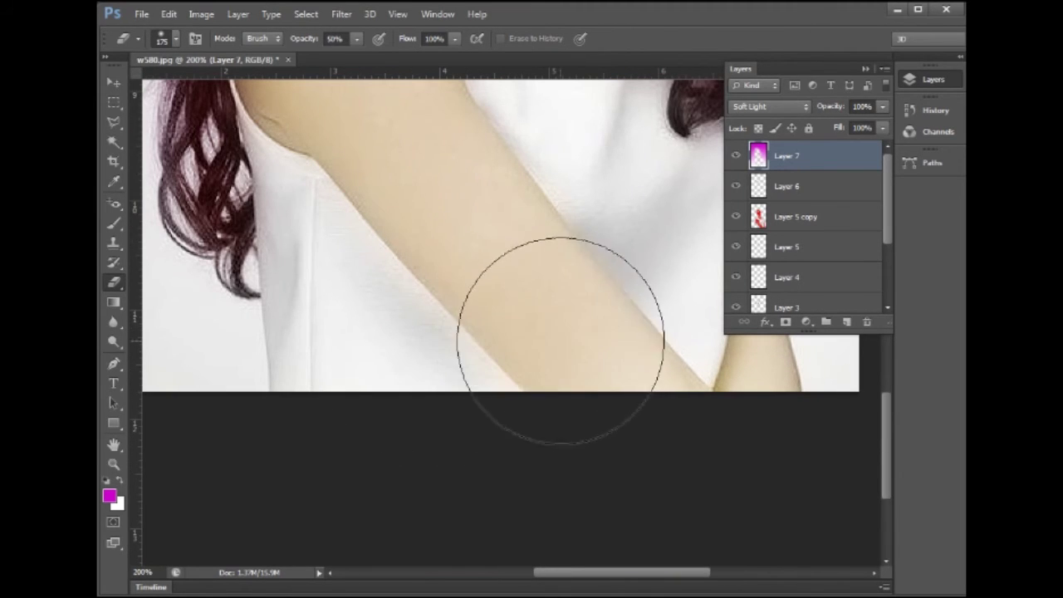
drag(493, 280, 501, 356)
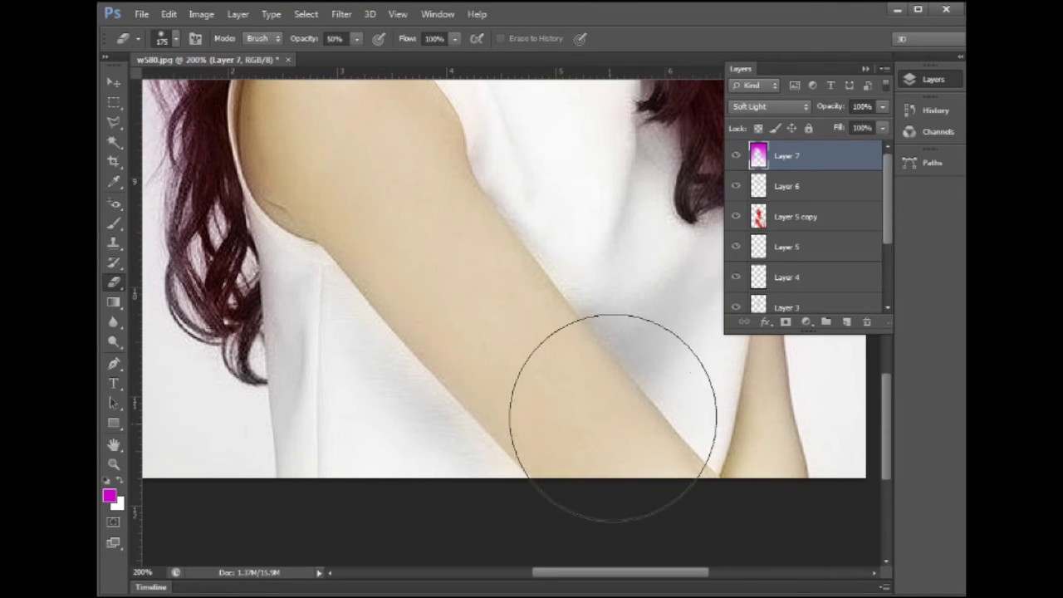
drag(601, 356, 420, 280)
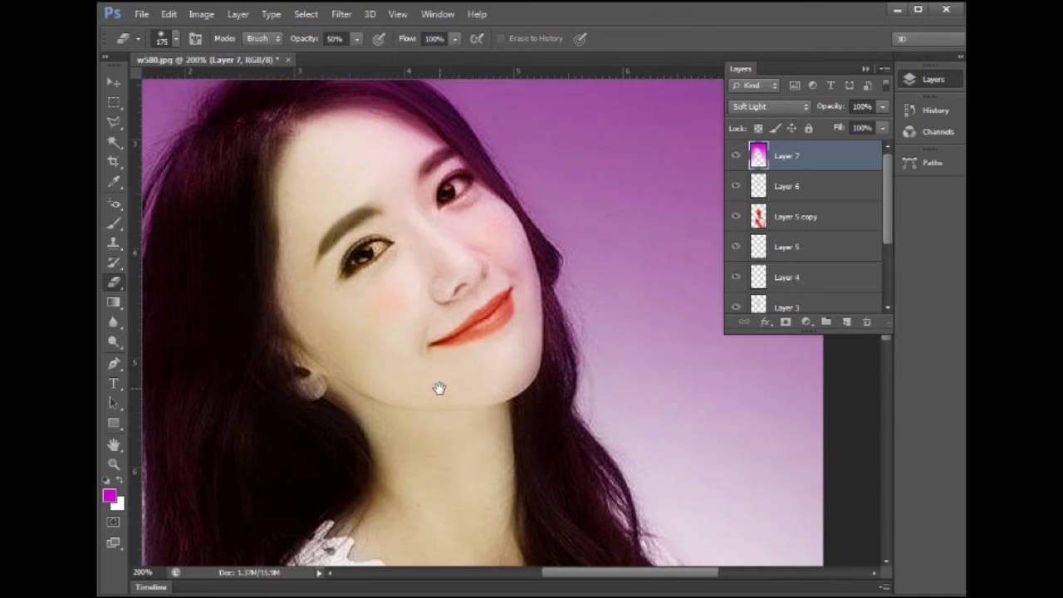
drag(372, 211, 404, 324)
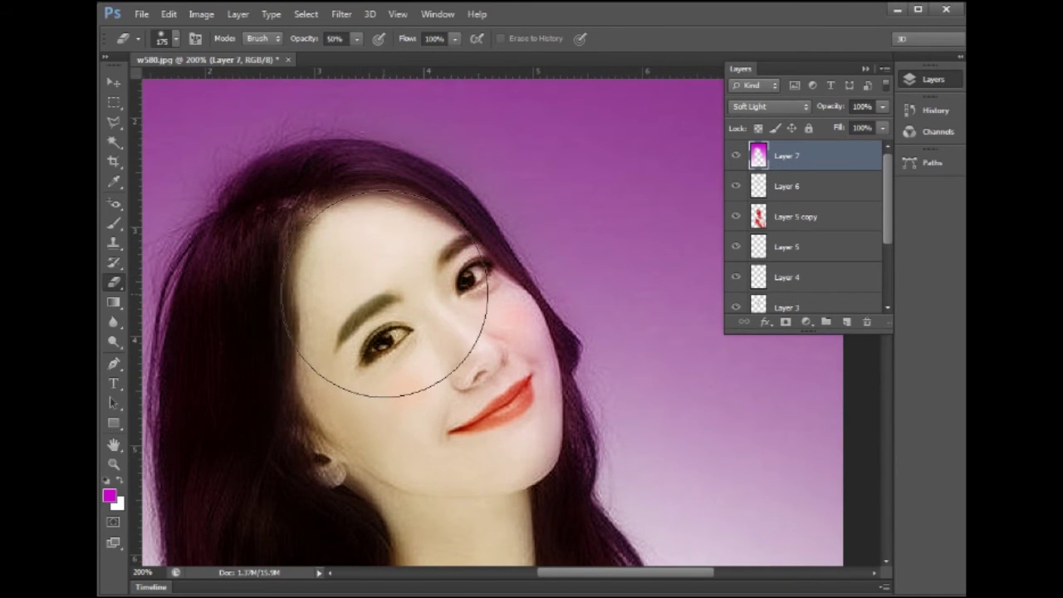
- With a smaller eraser, remove the tint from hair strands, jaw, chin and right cheek
key(bracketleft)
key(bracketleft)
key(bracketleft)
key(bracketleft)
key(bracketleft)
key(bracketleft)
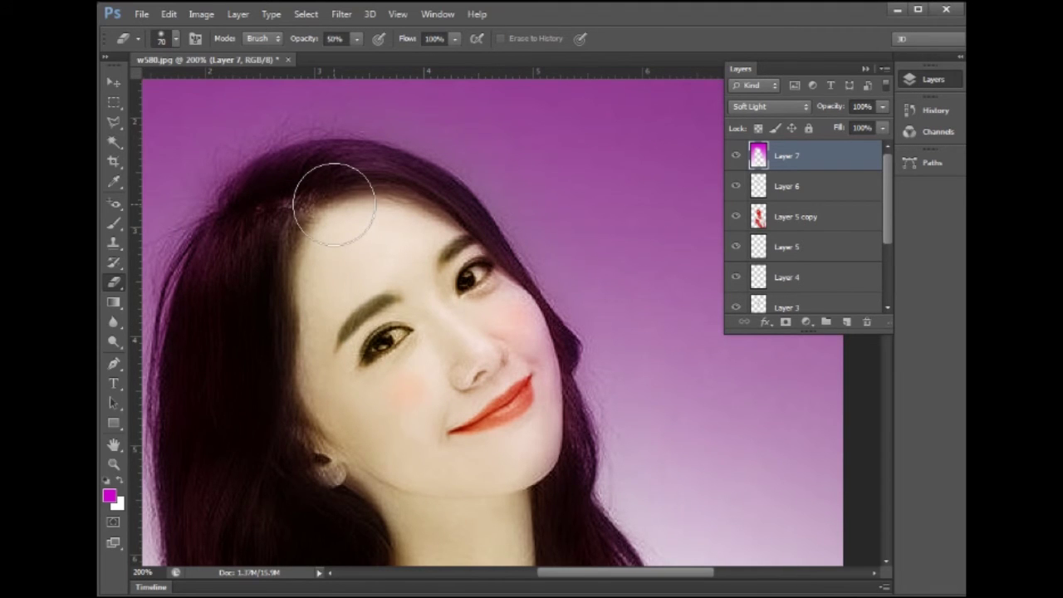
key(bracketleft)
key(bracketleft)
key(bracketleft)
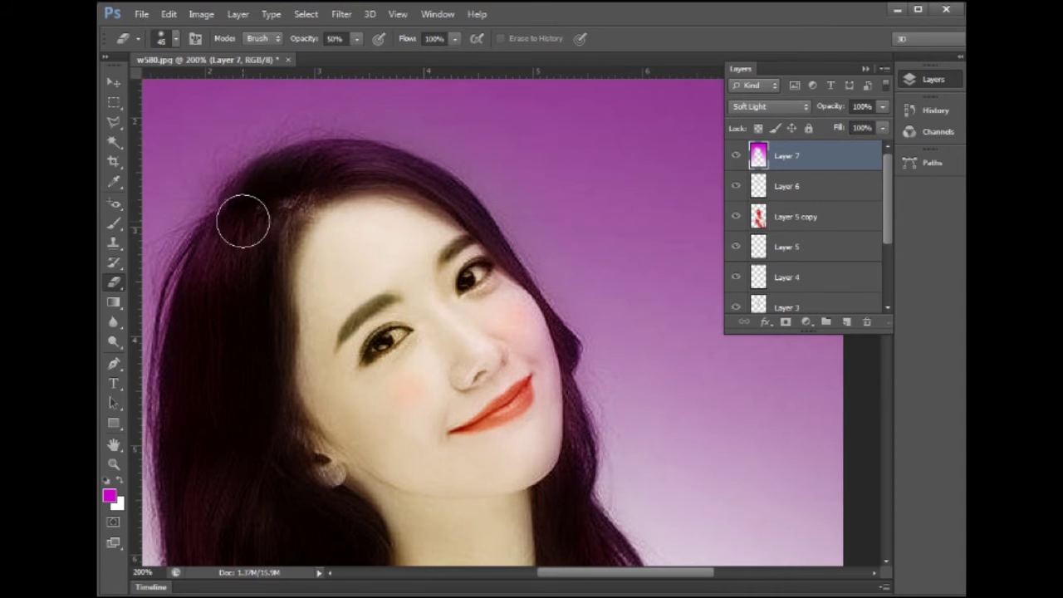
scroll(320, 323, down, 5)
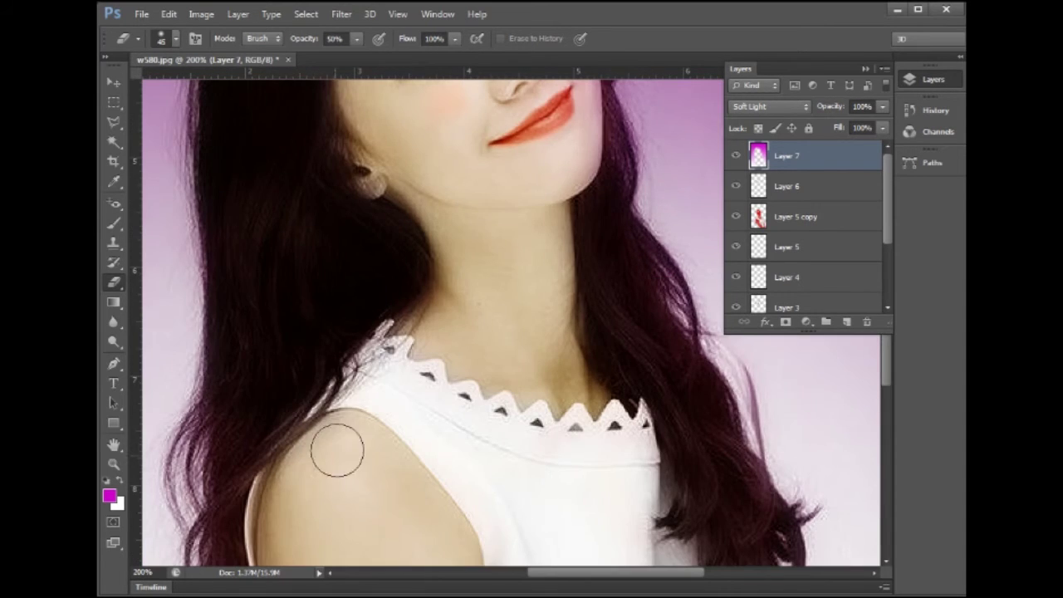
scroll(339, 446, down, 4)
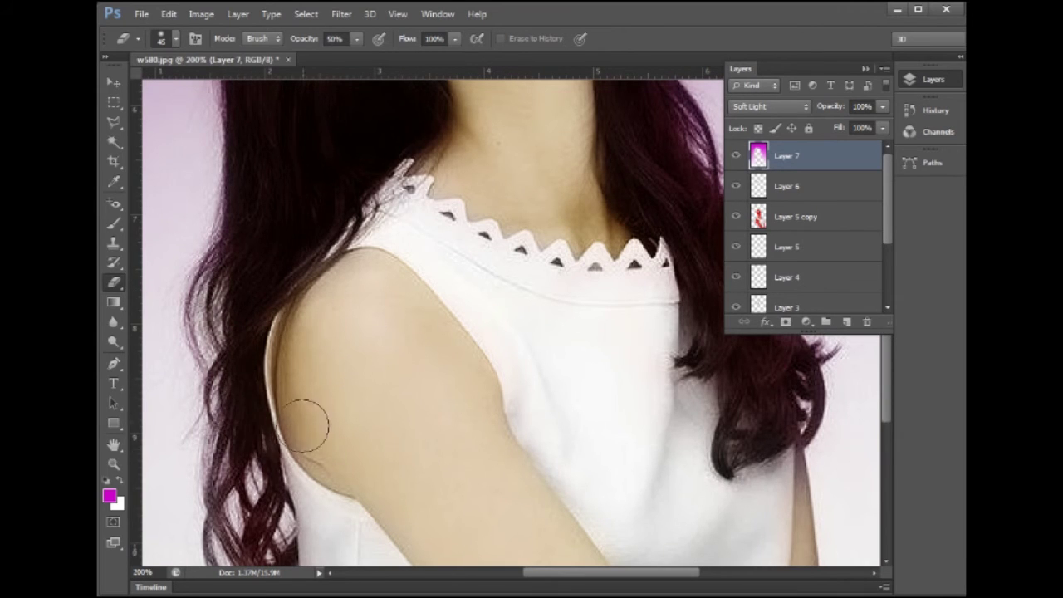
scroll(332, 444, down, 4)
mouse_move(266, 314)
mouse_down()
mouse_move(250, 390)
mouse_move(324, 439)
mouse_up()
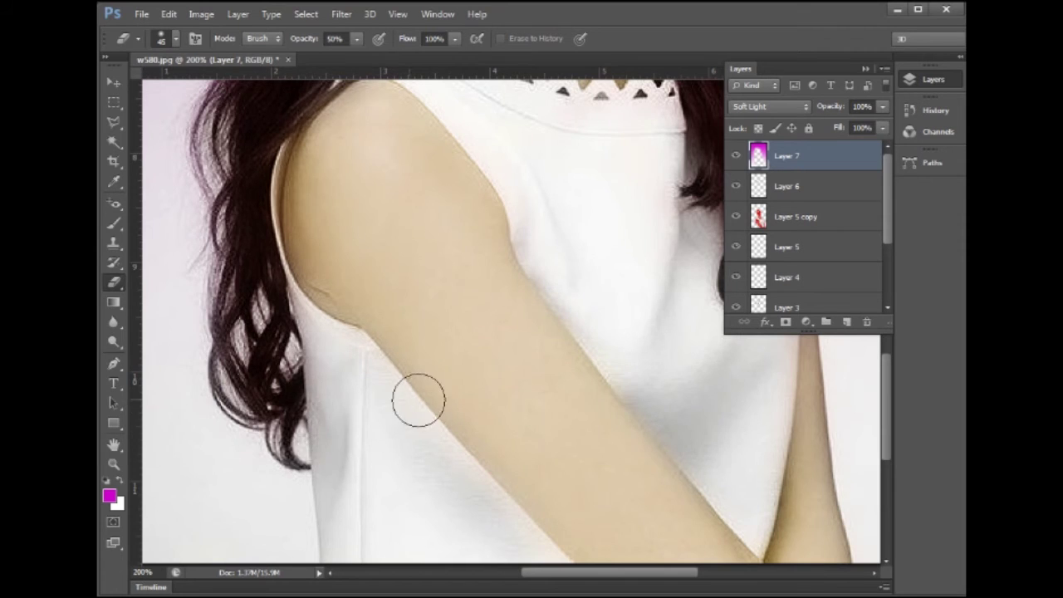
scroll(465, 448, up, 5)
scroll(486, 413, right, 2)
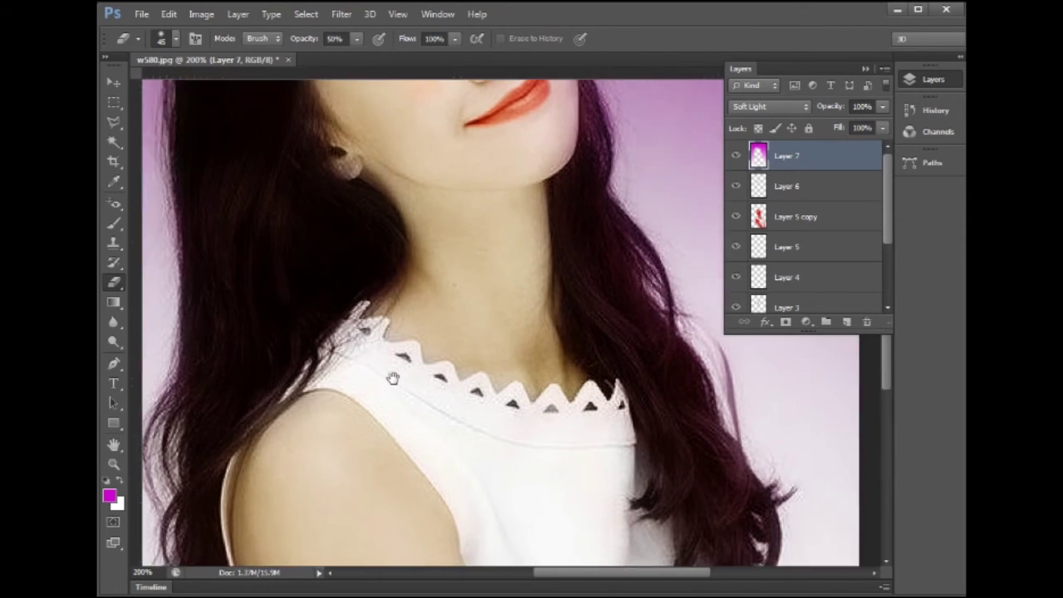
scroll(392, 375, right, 4)
scroll(379, 316, up, 2)
scroll(373, 398, up, 2)
mouse_move(374, 249)
mouse_down()
mouse_move(404, 291)
mouse_move(404, 389)
mouse_up()
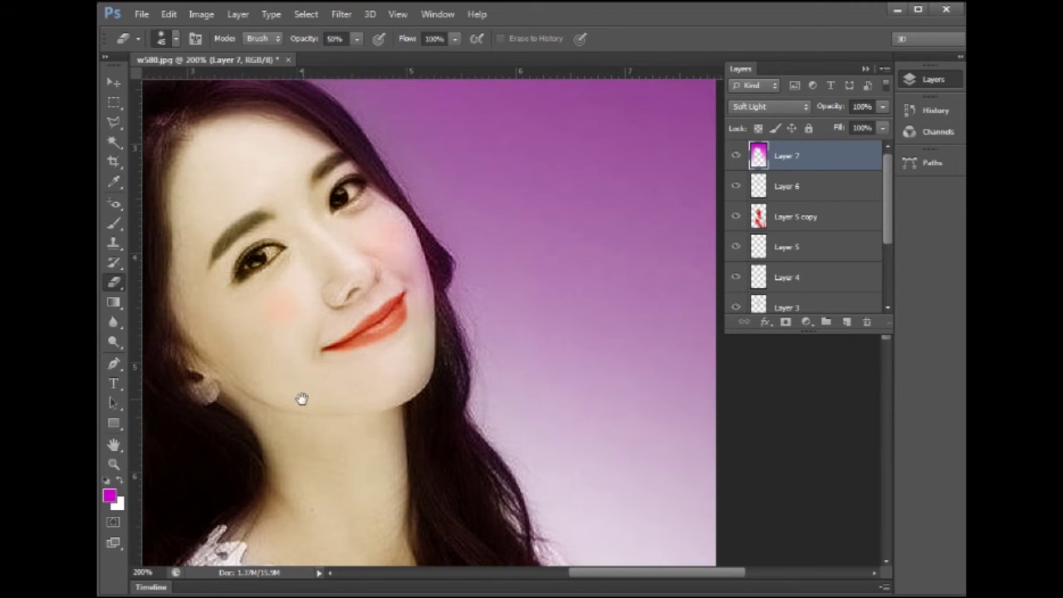
scroll(302, 399, left, 3)
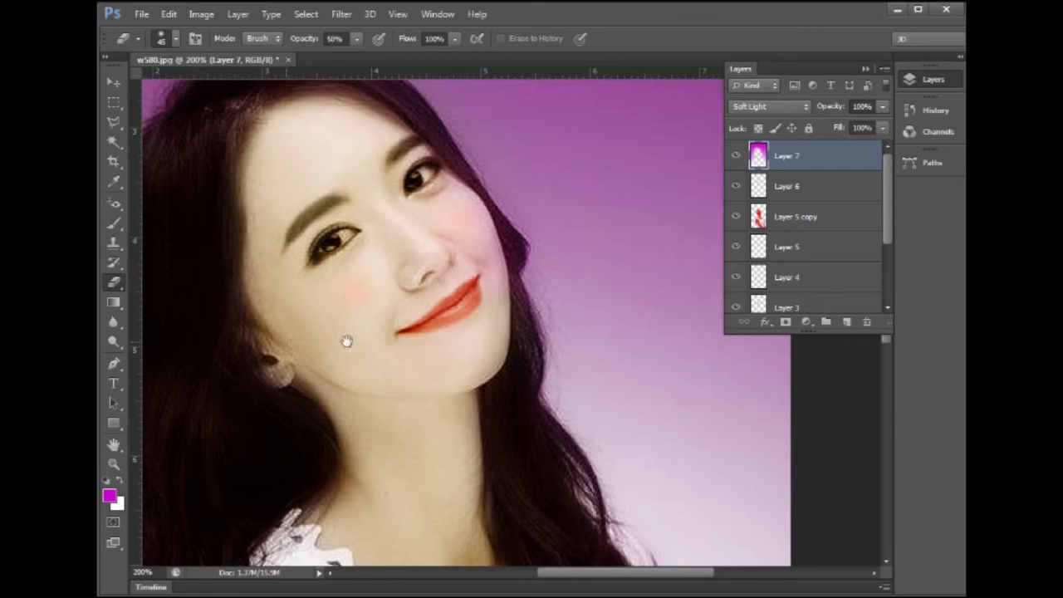
scroll(347, 341, left, 3)
scroll(461, 311, up, 5)
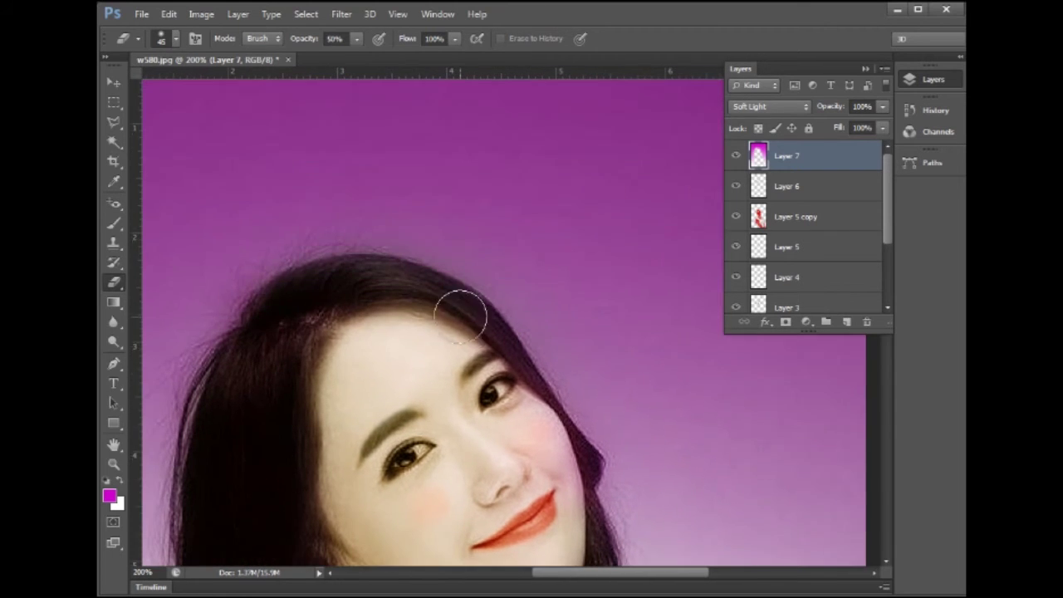
drag(533, 431, 548, 436)
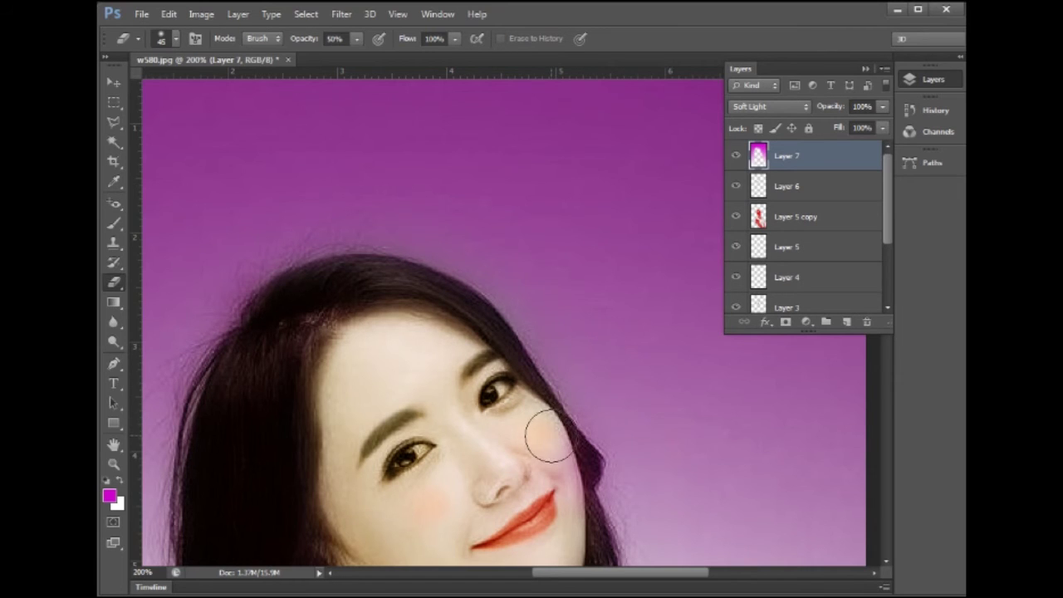
- Clean the remaining tint off the hair edge by the neck, shoulder and collar
drag(494, 476, 445, 351)
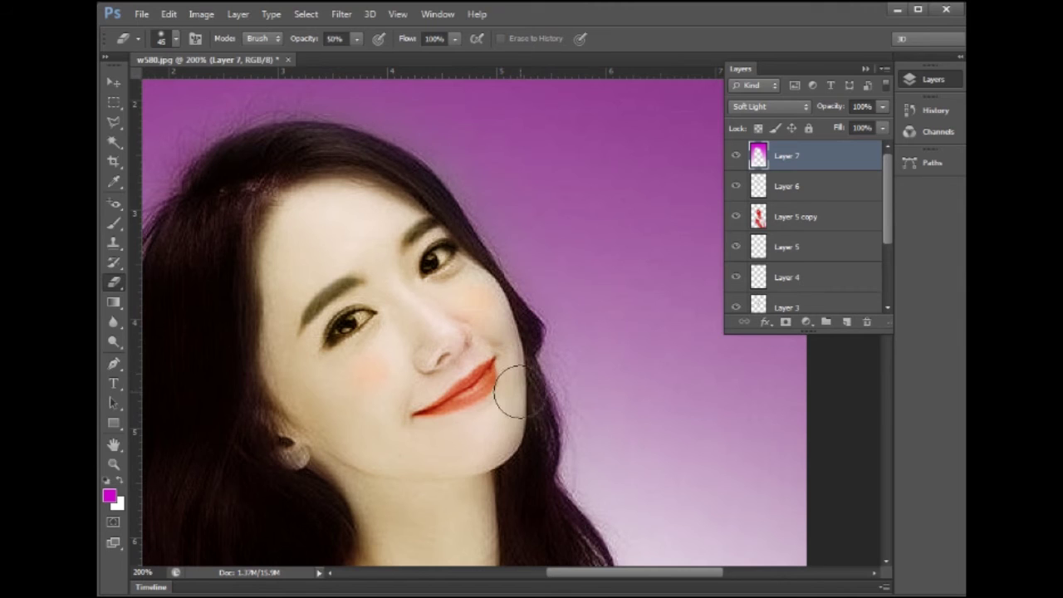
drag(427, 353, 391, 301)
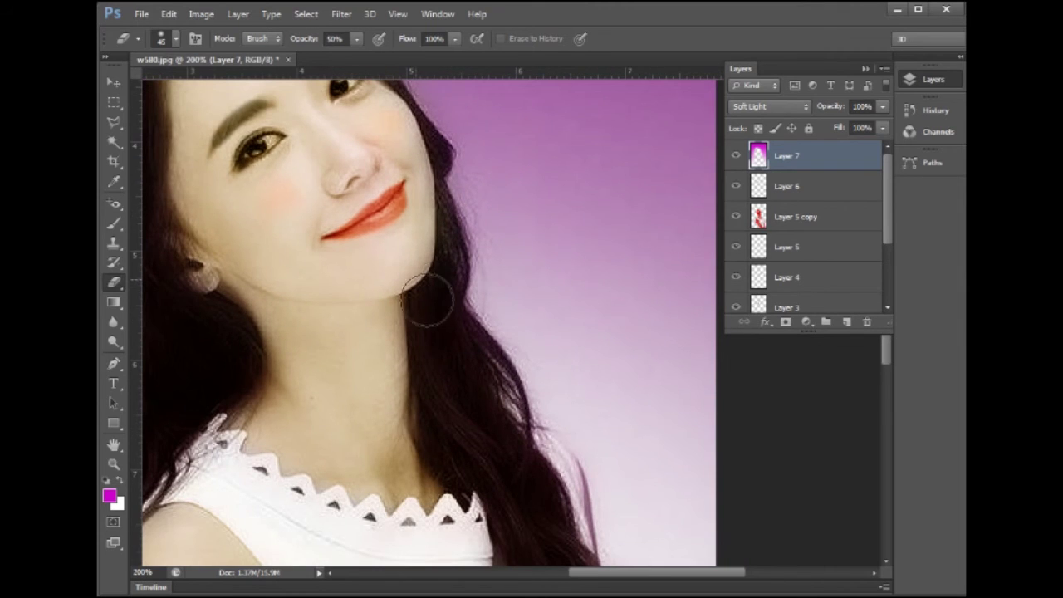
drag(452, 416, 369, 216)
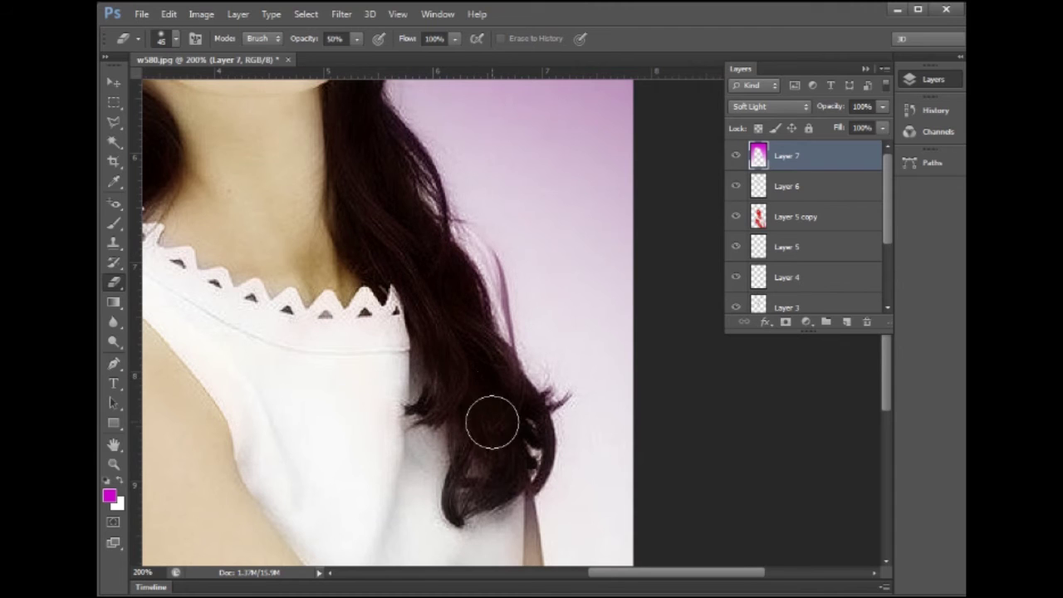
drag(456, 486, 435, 416)
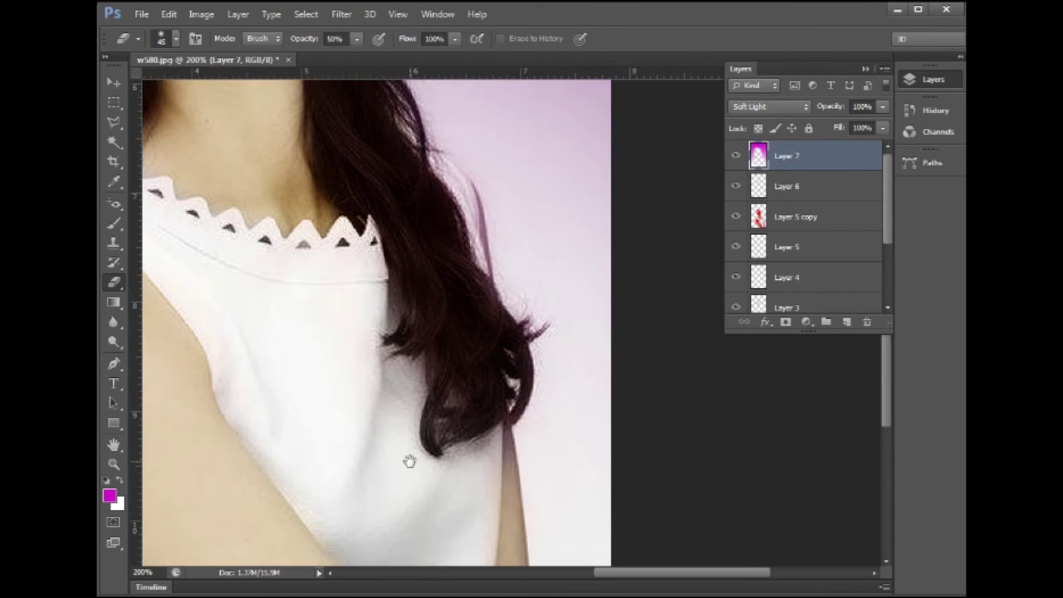
drag(410, 461, 402, 268)
drag(171, 295, 574, 406)
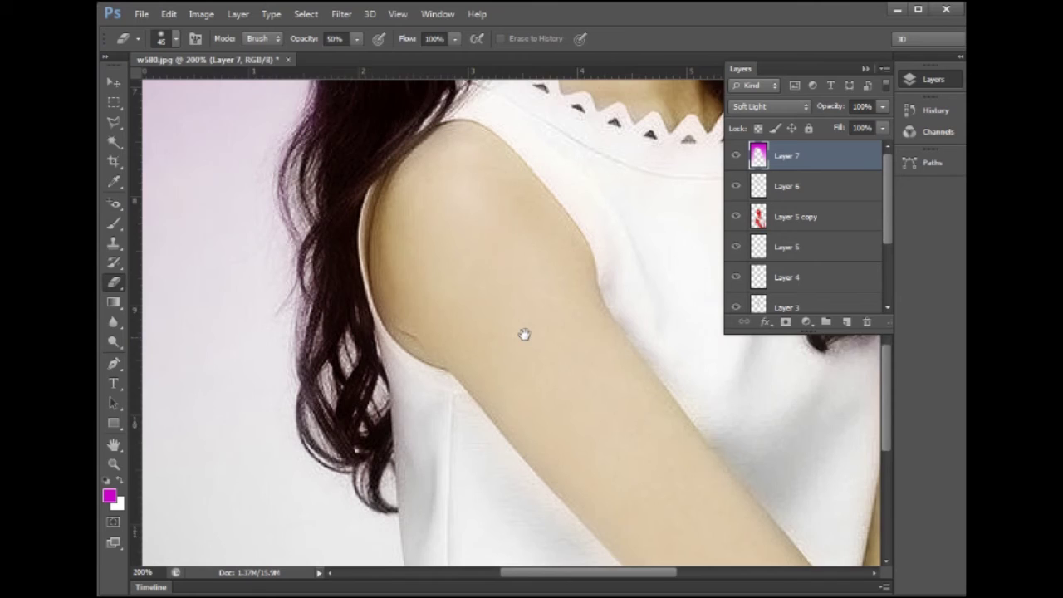
scroll(524, 334, down, 1)
scroll(524, 335, down, 2)
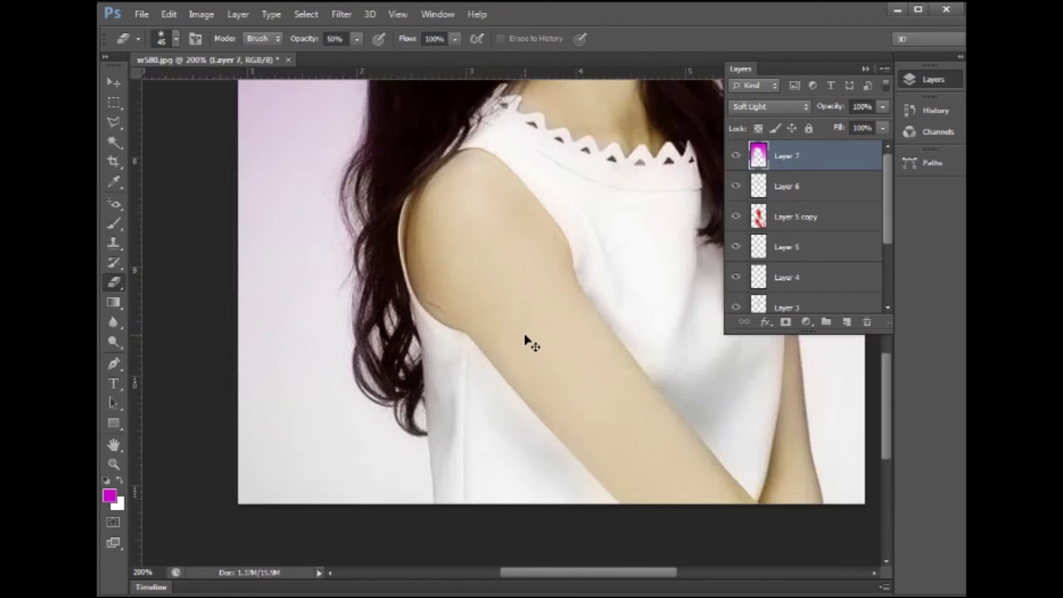
scroll(524, 337, down, 1)
scroll(525, 339, down, 1)
scroll(525, 337, up, 1)
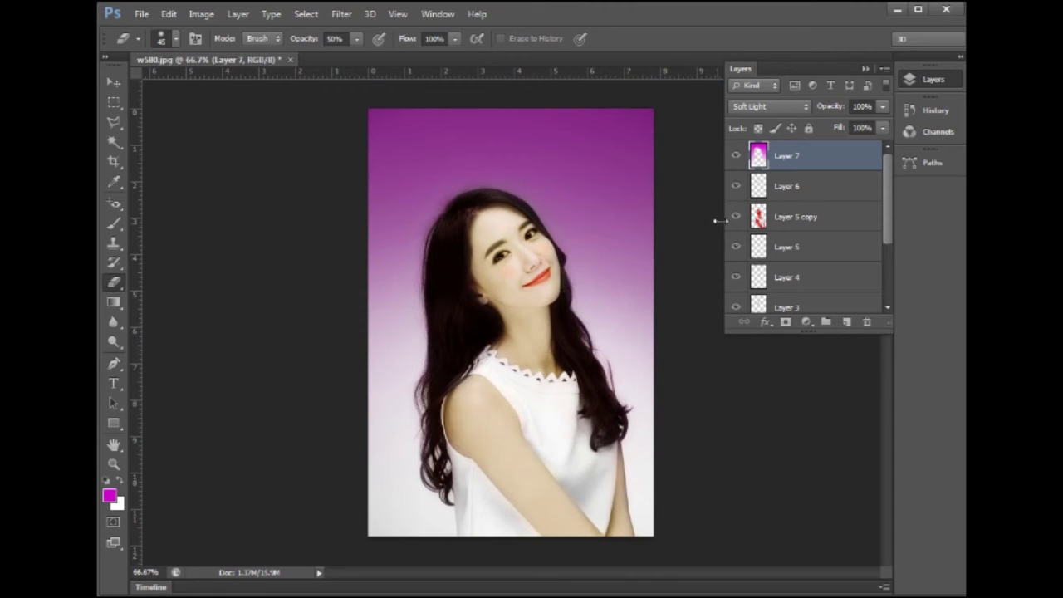
- Duplicate Layer 7 to strengthen the background, then merge all visible layers
drag(816, 162, 848, 323)
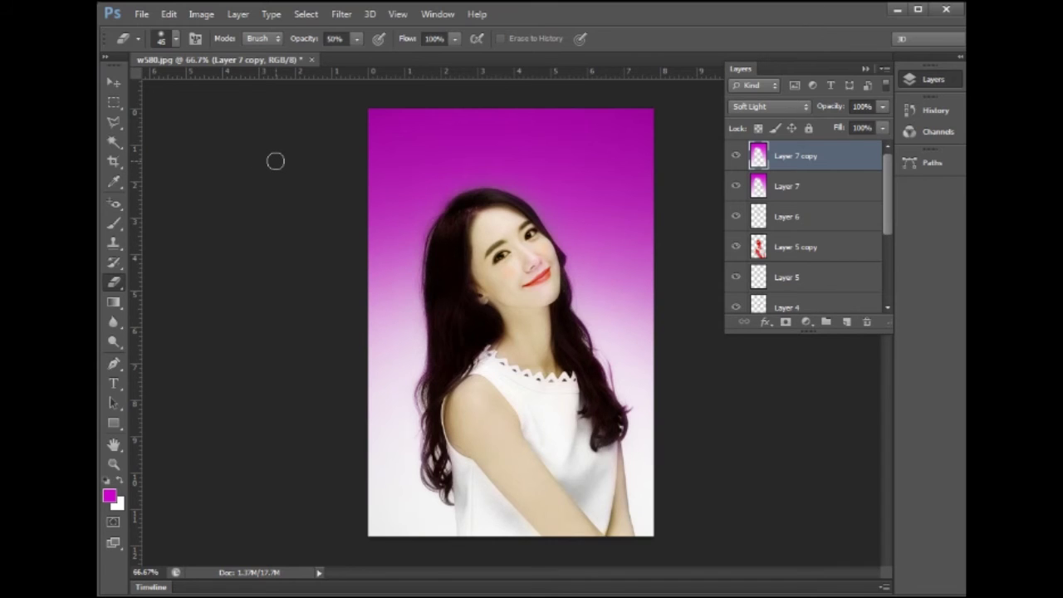
click(238, 14)
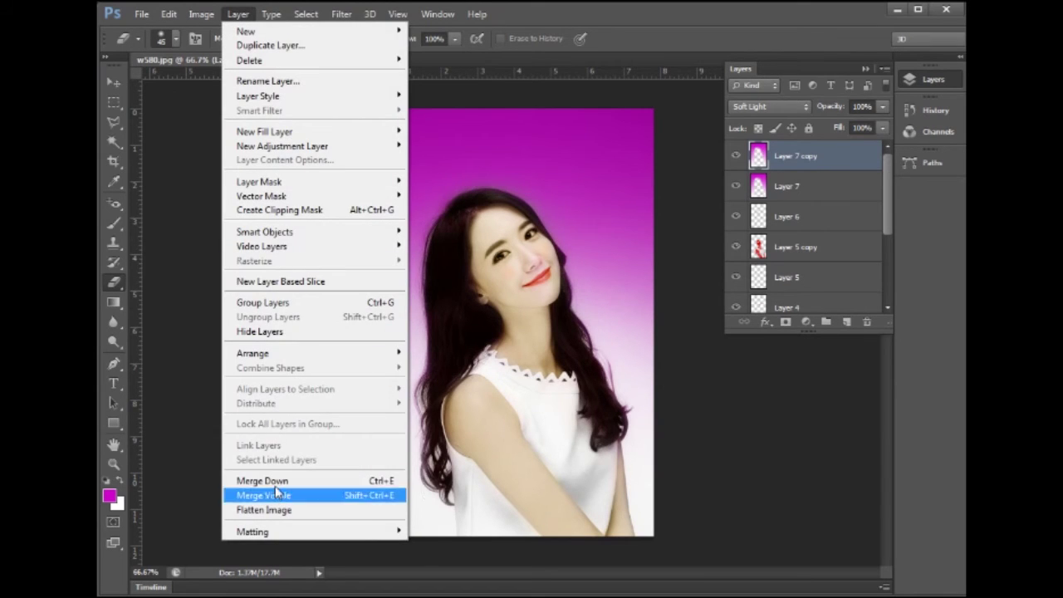
click(274, 510)
- Save the merged image as w580-1.jpg with default JPEG quality
click(141, 15)
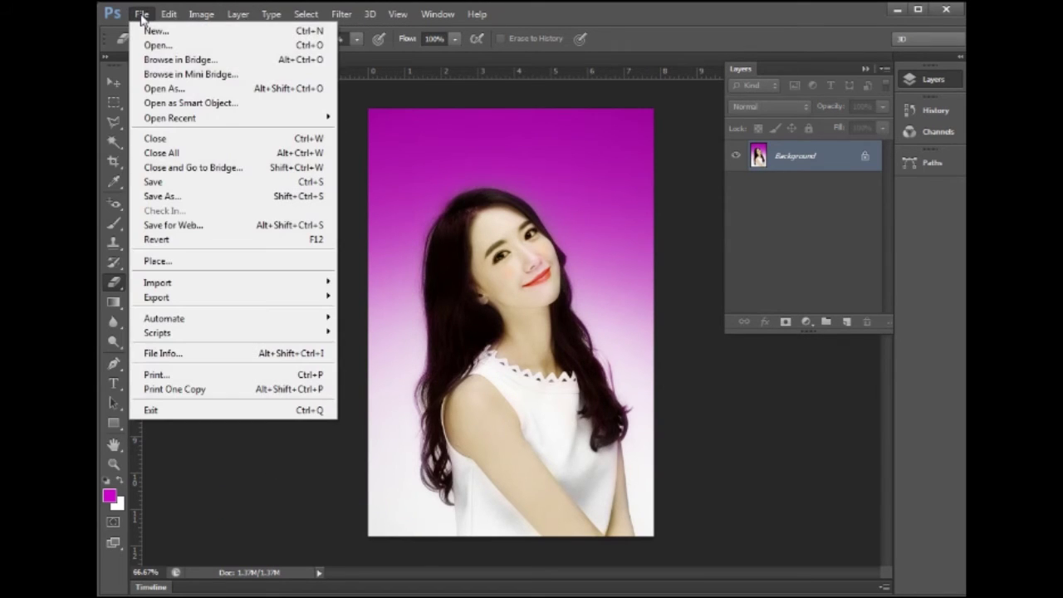
click(167, 197)
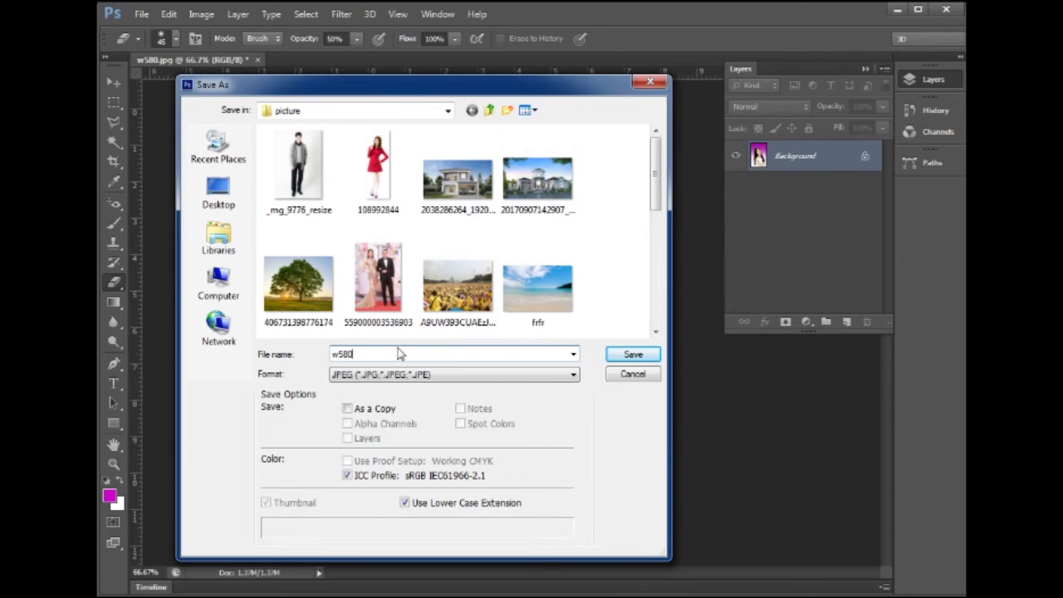
key(Return)
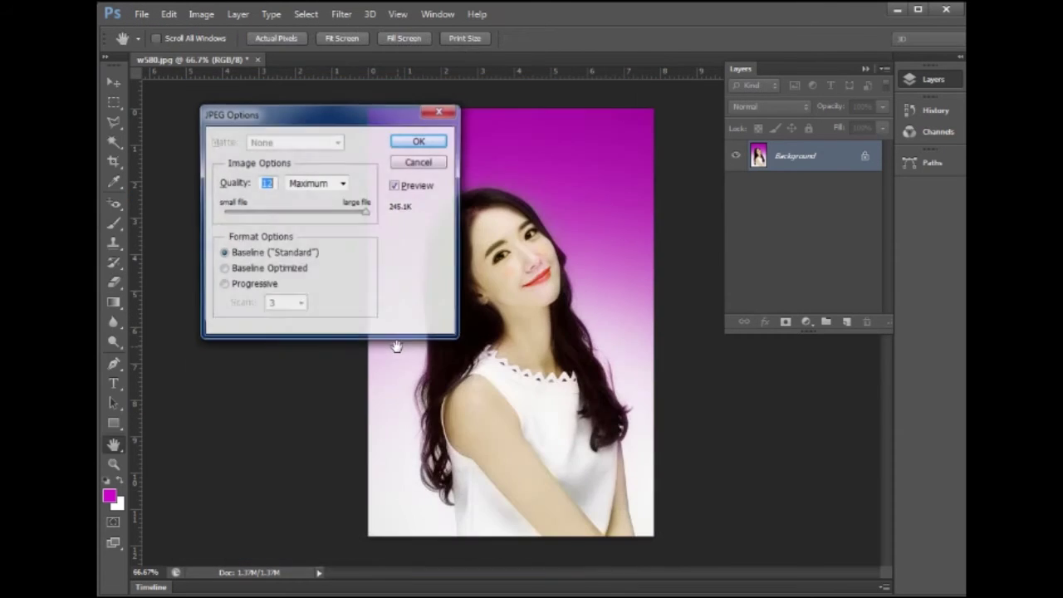
key(Return)
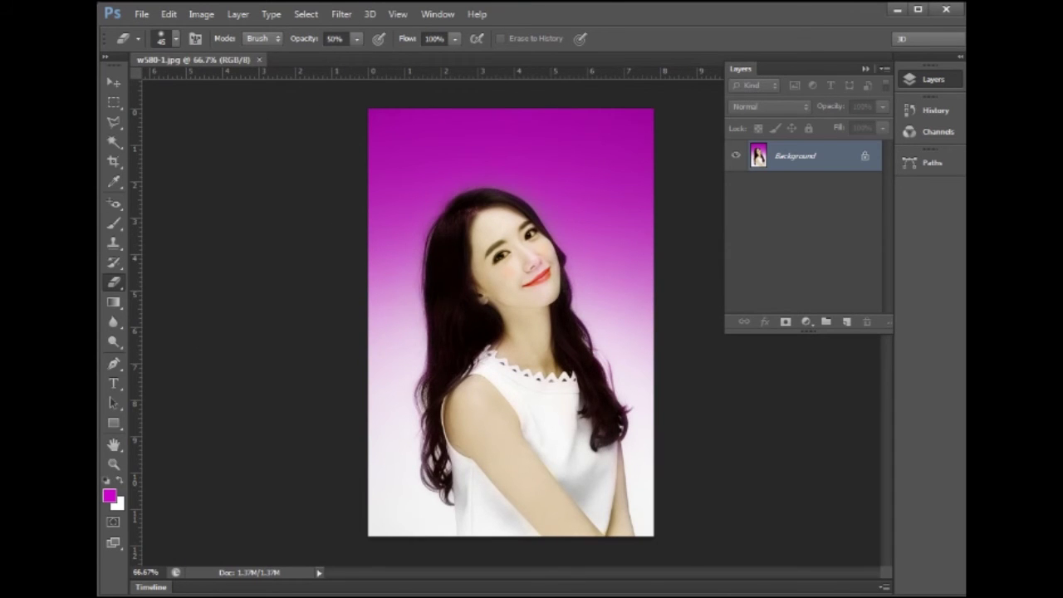
- Place the grayscale w580 original from Explorer onto the canvas as a new layer
key(alt+Tab)
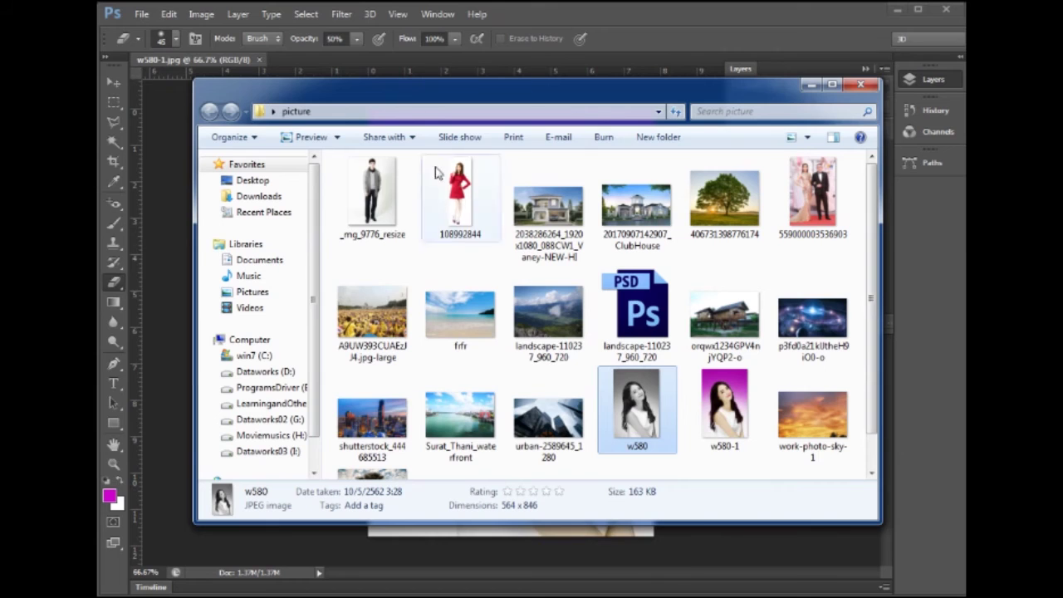
drag(636, 407, 213, 82)
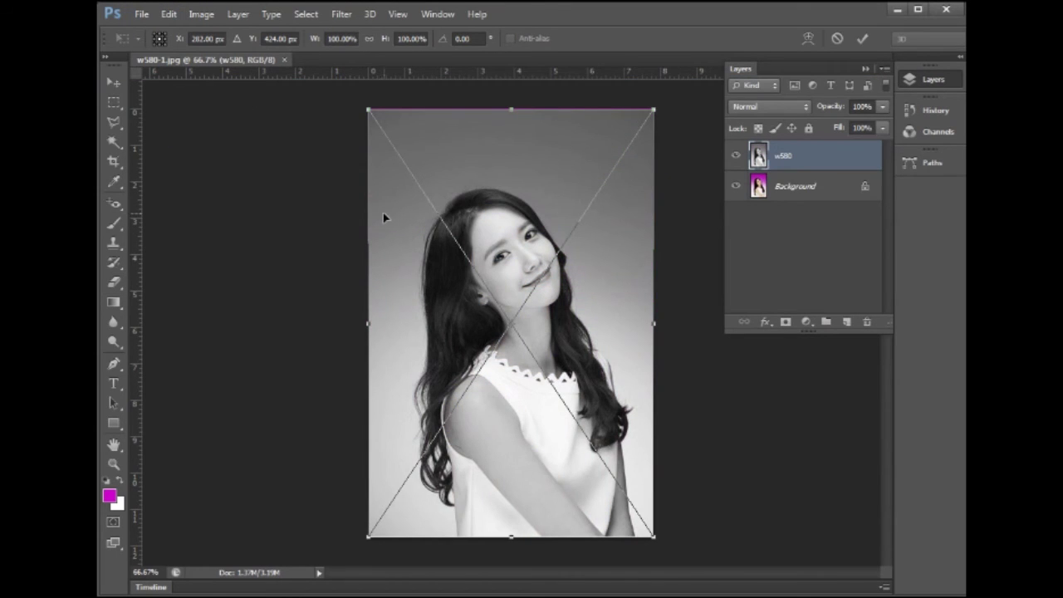
key(Return)
- Widen the canvas to 16 inches anchored right, and move the grayscale portrait into the left half
key(e)
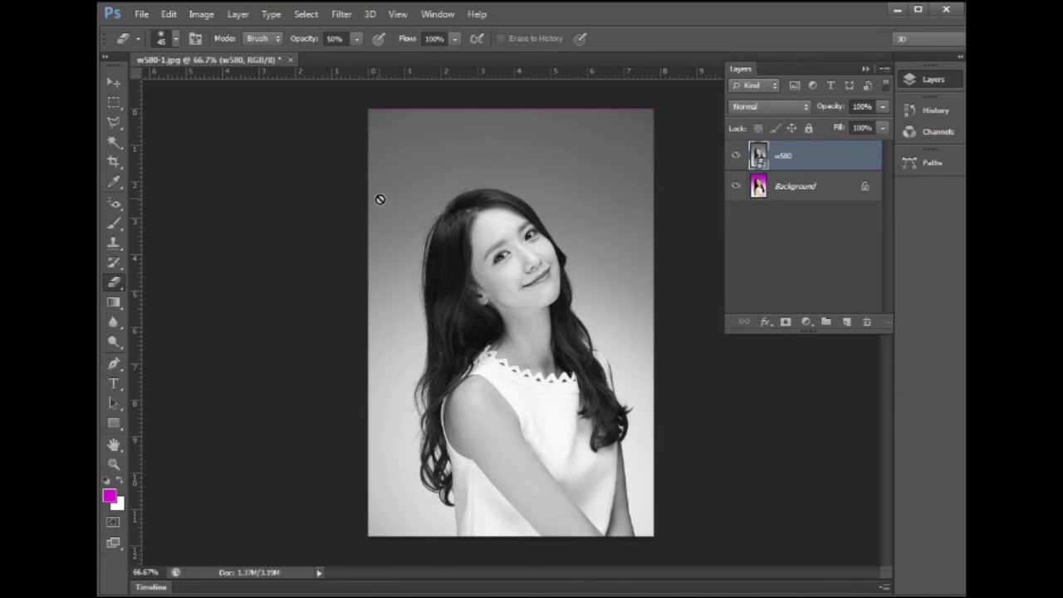
click(207, 15)
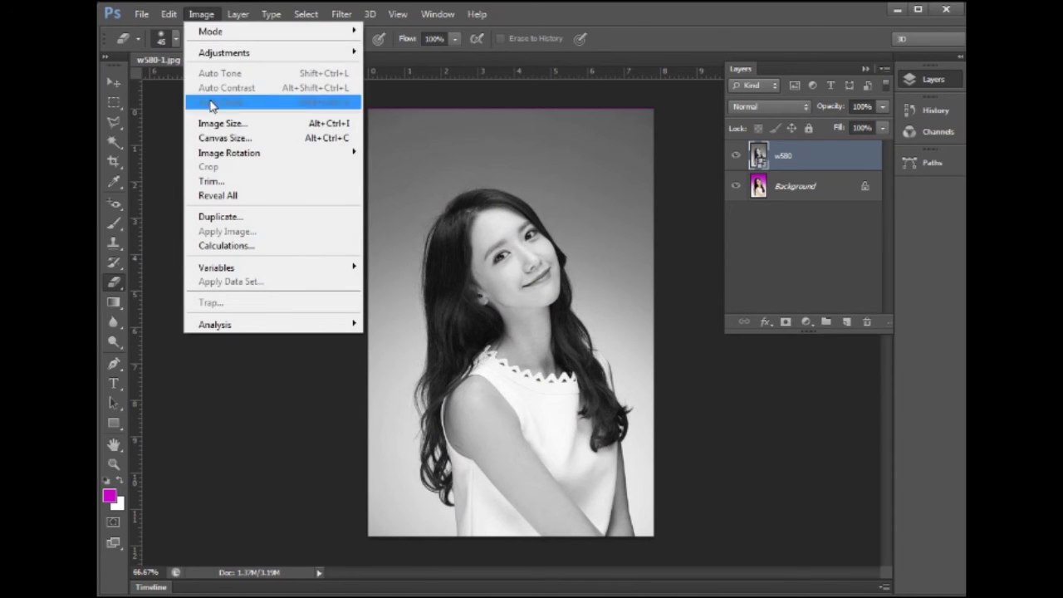
click(211, 139)
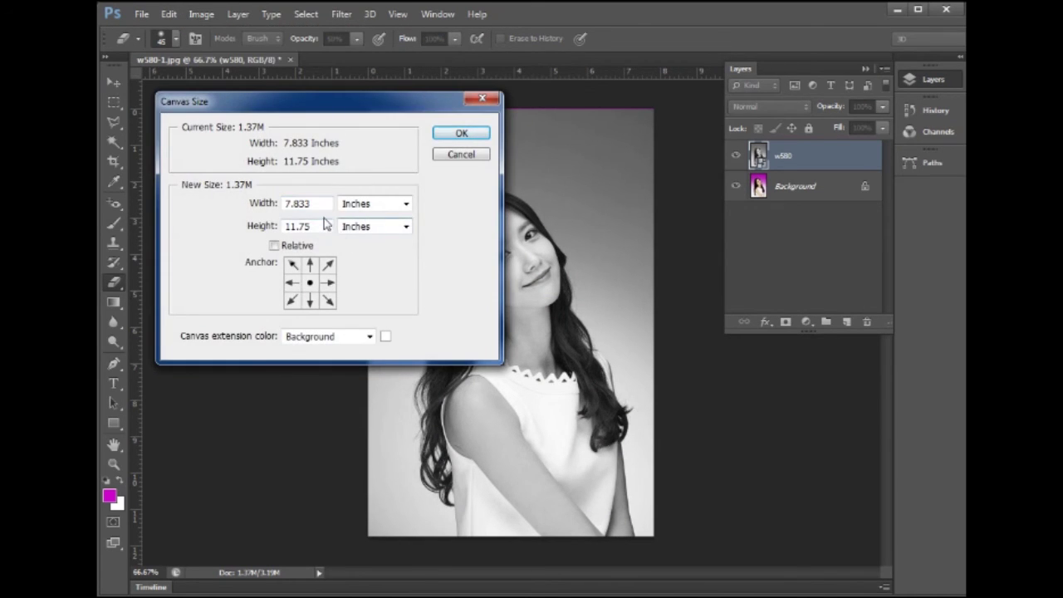
click(250, 206)
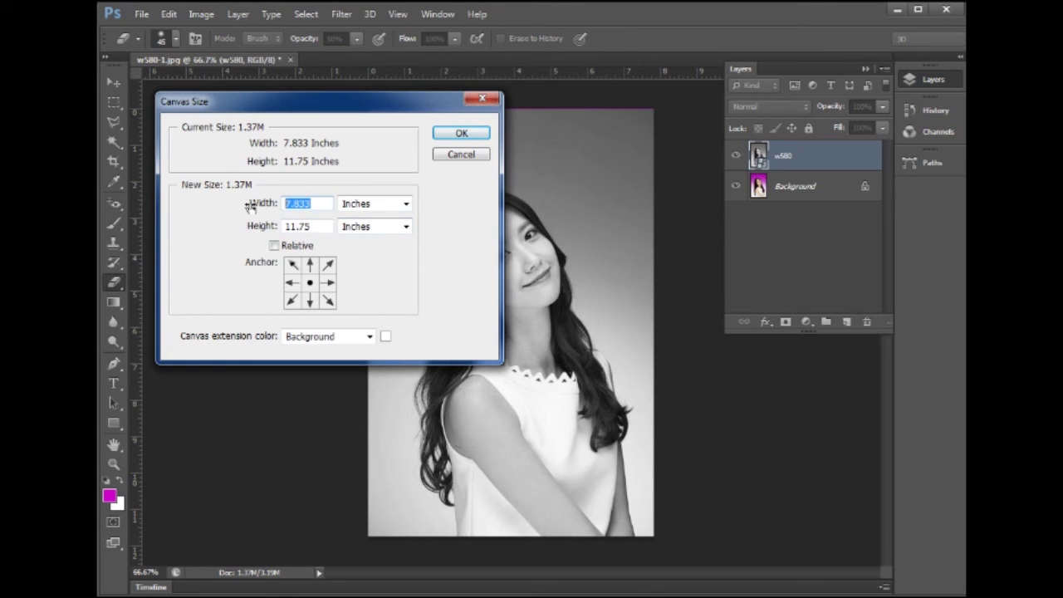
text(1)
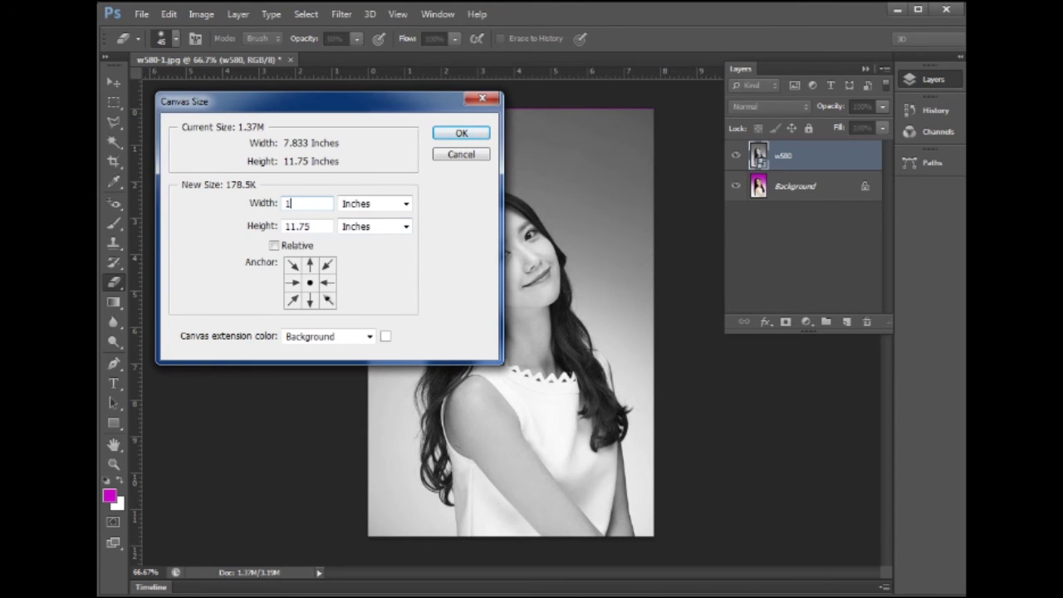
text(6)
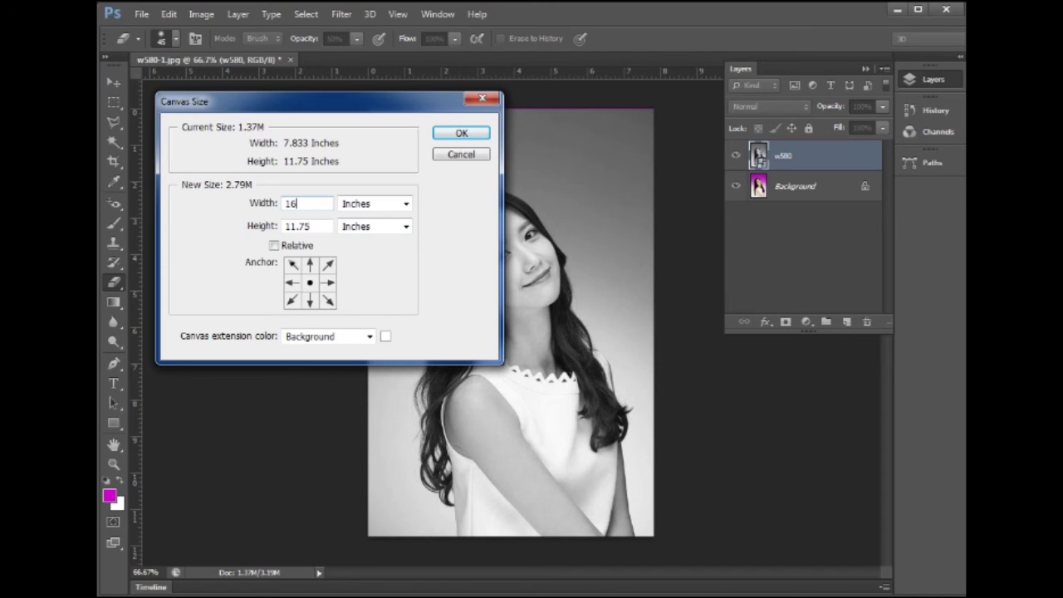
click(329, 284)
click(462, 134)
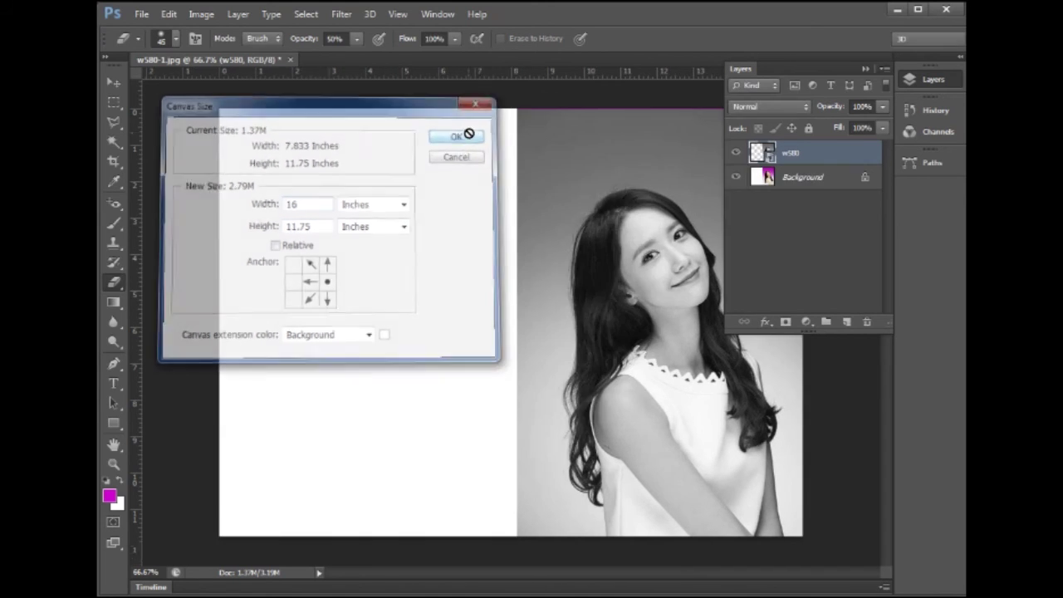
click(116, 88)
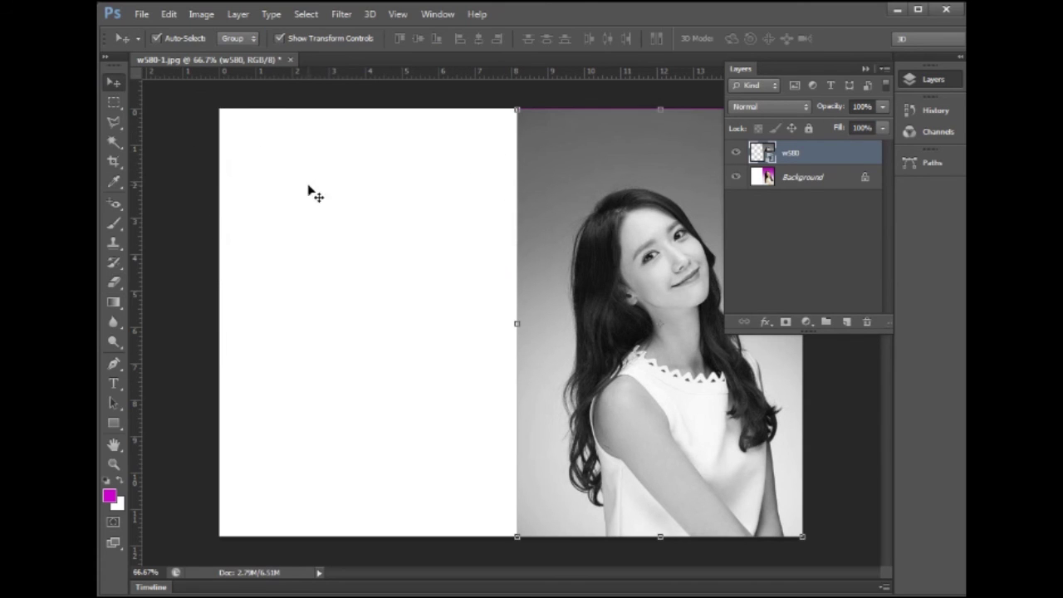
mouse_move(593, 286)
mouse_down()
mouse_move(284, 288)
mouse_move(312, 289)
mouse_up()
- Crop off the white strip along the left edge of the canvas
click(932, 82)
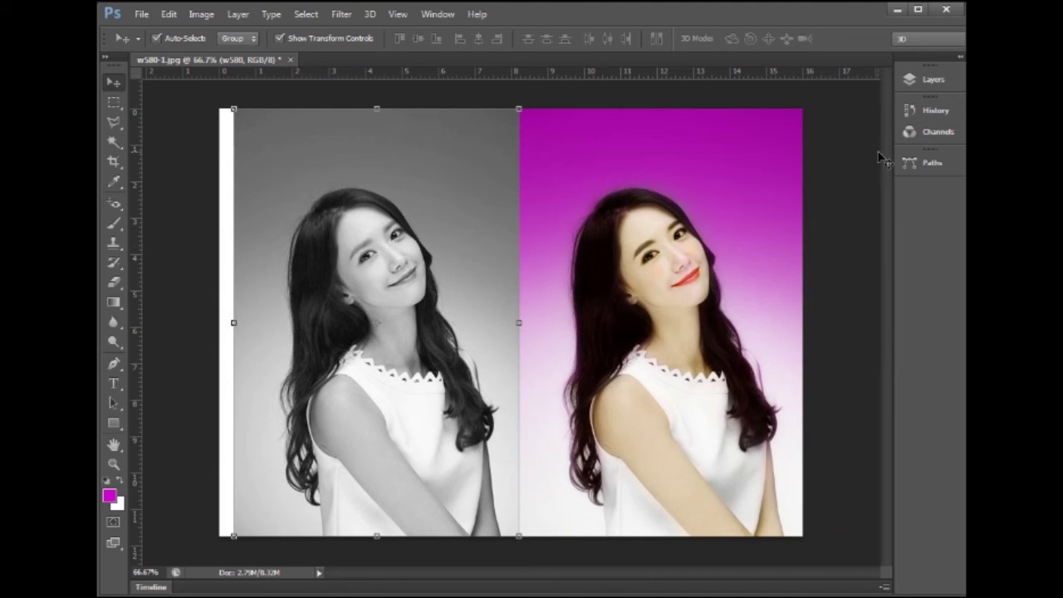
click(119, 169)
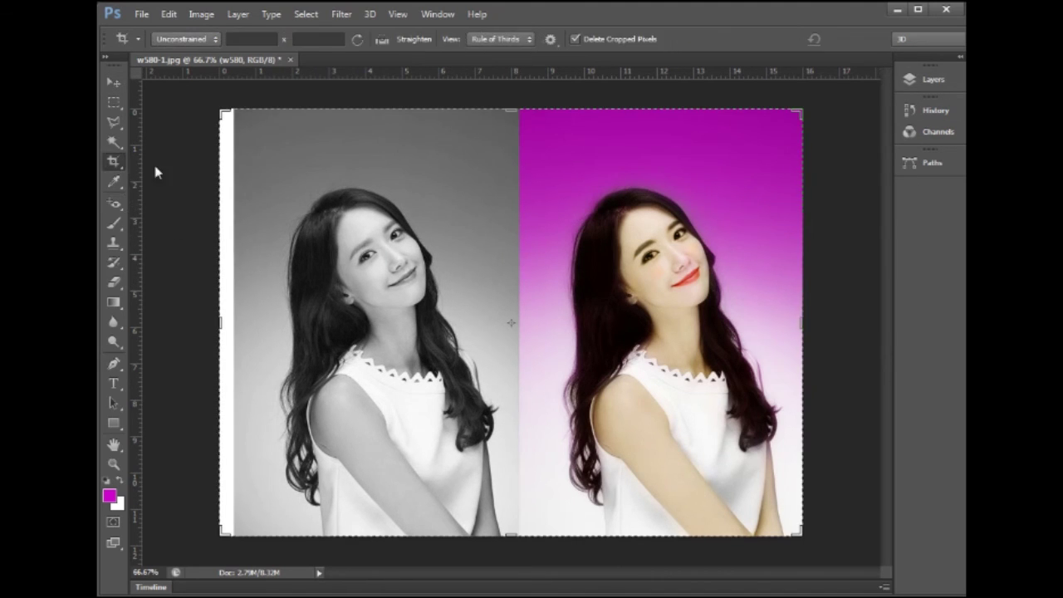
drag(218, 304, 224, 319)
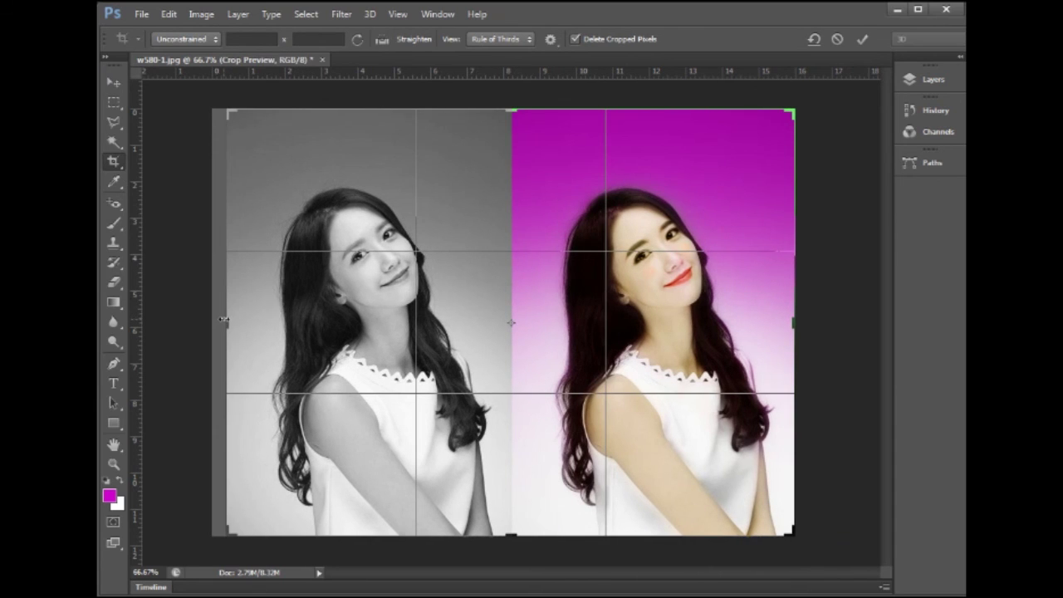
key(Return)
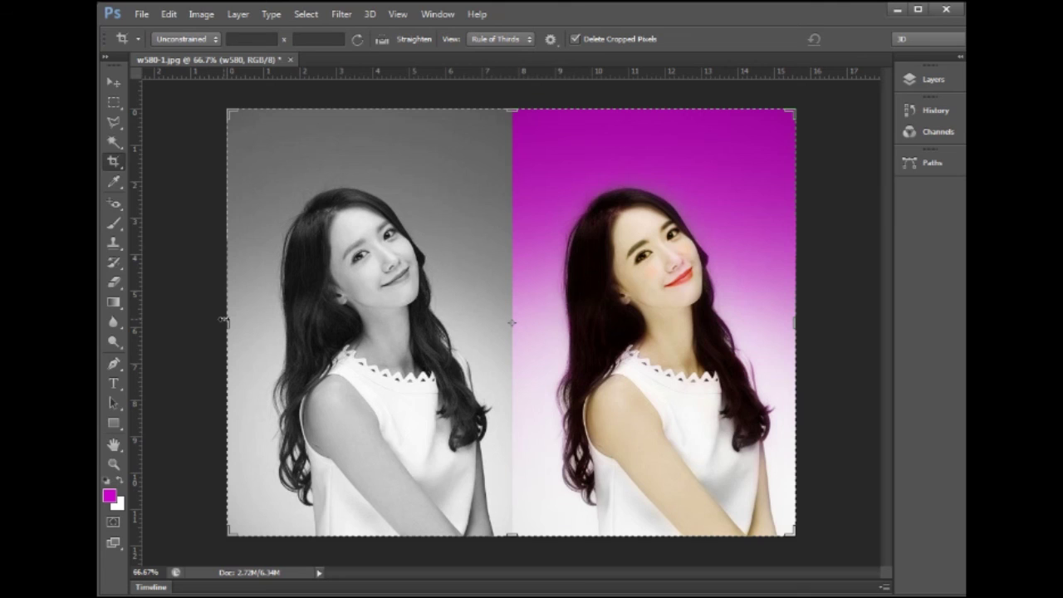
- Merge the grayscale layer down, flatten the image and save it
click(113, 82)
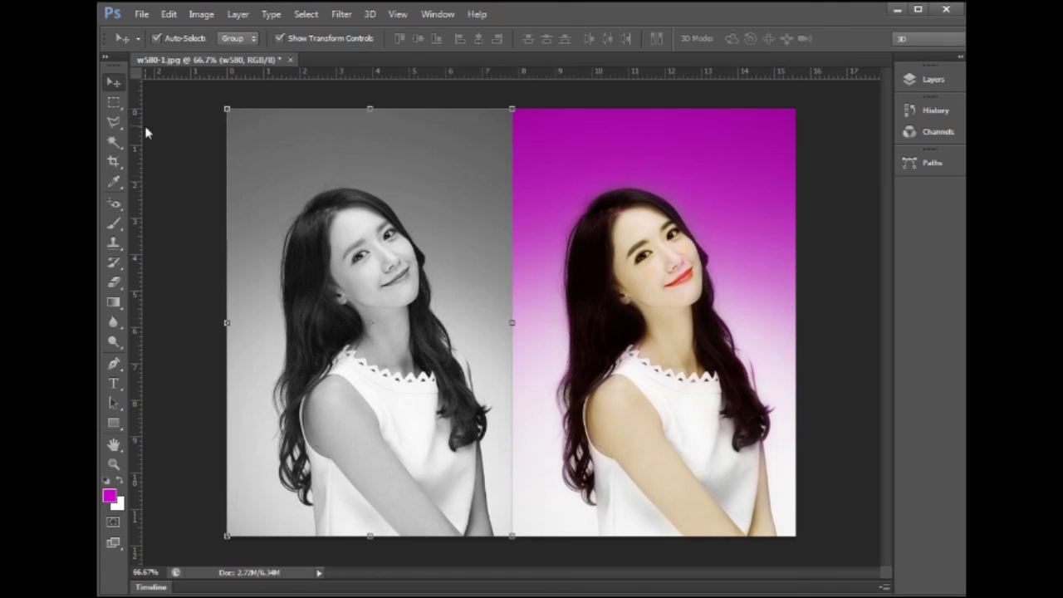
key(ctrl+e)
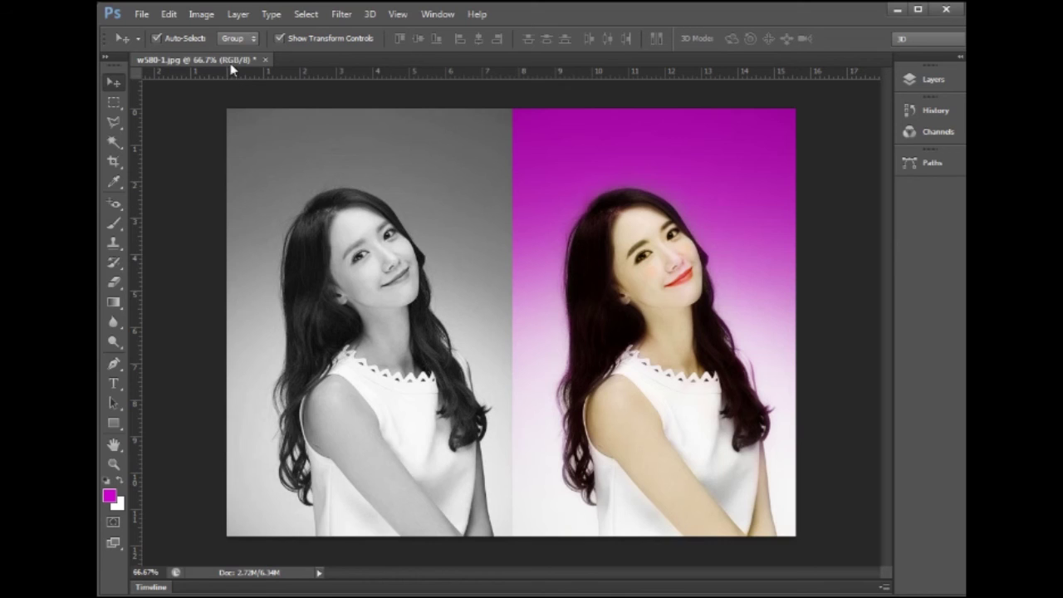
click(237, 14)
click(253, 512)
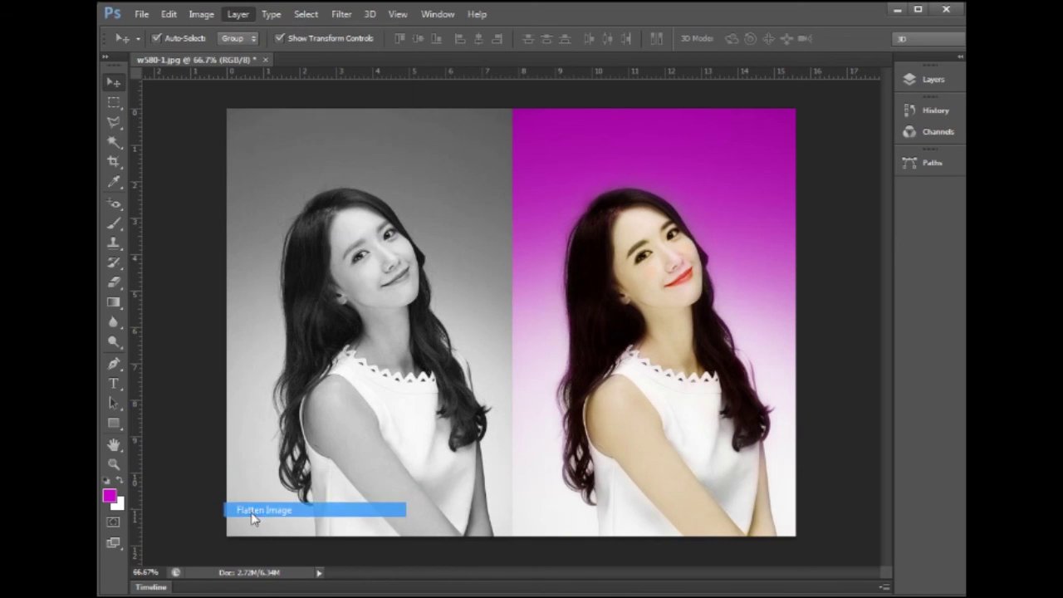
key(ctrl+s)
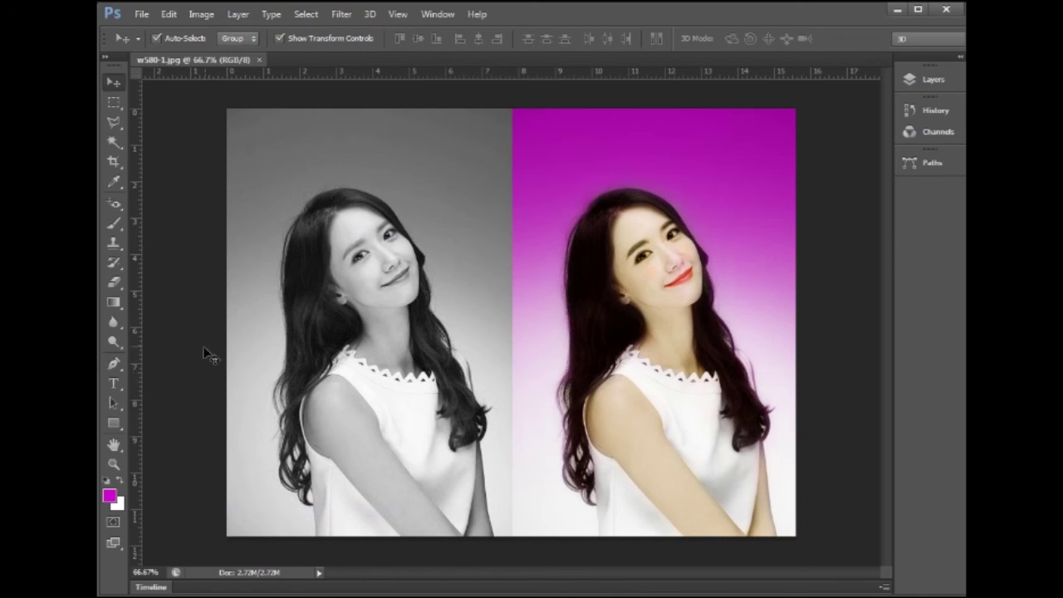